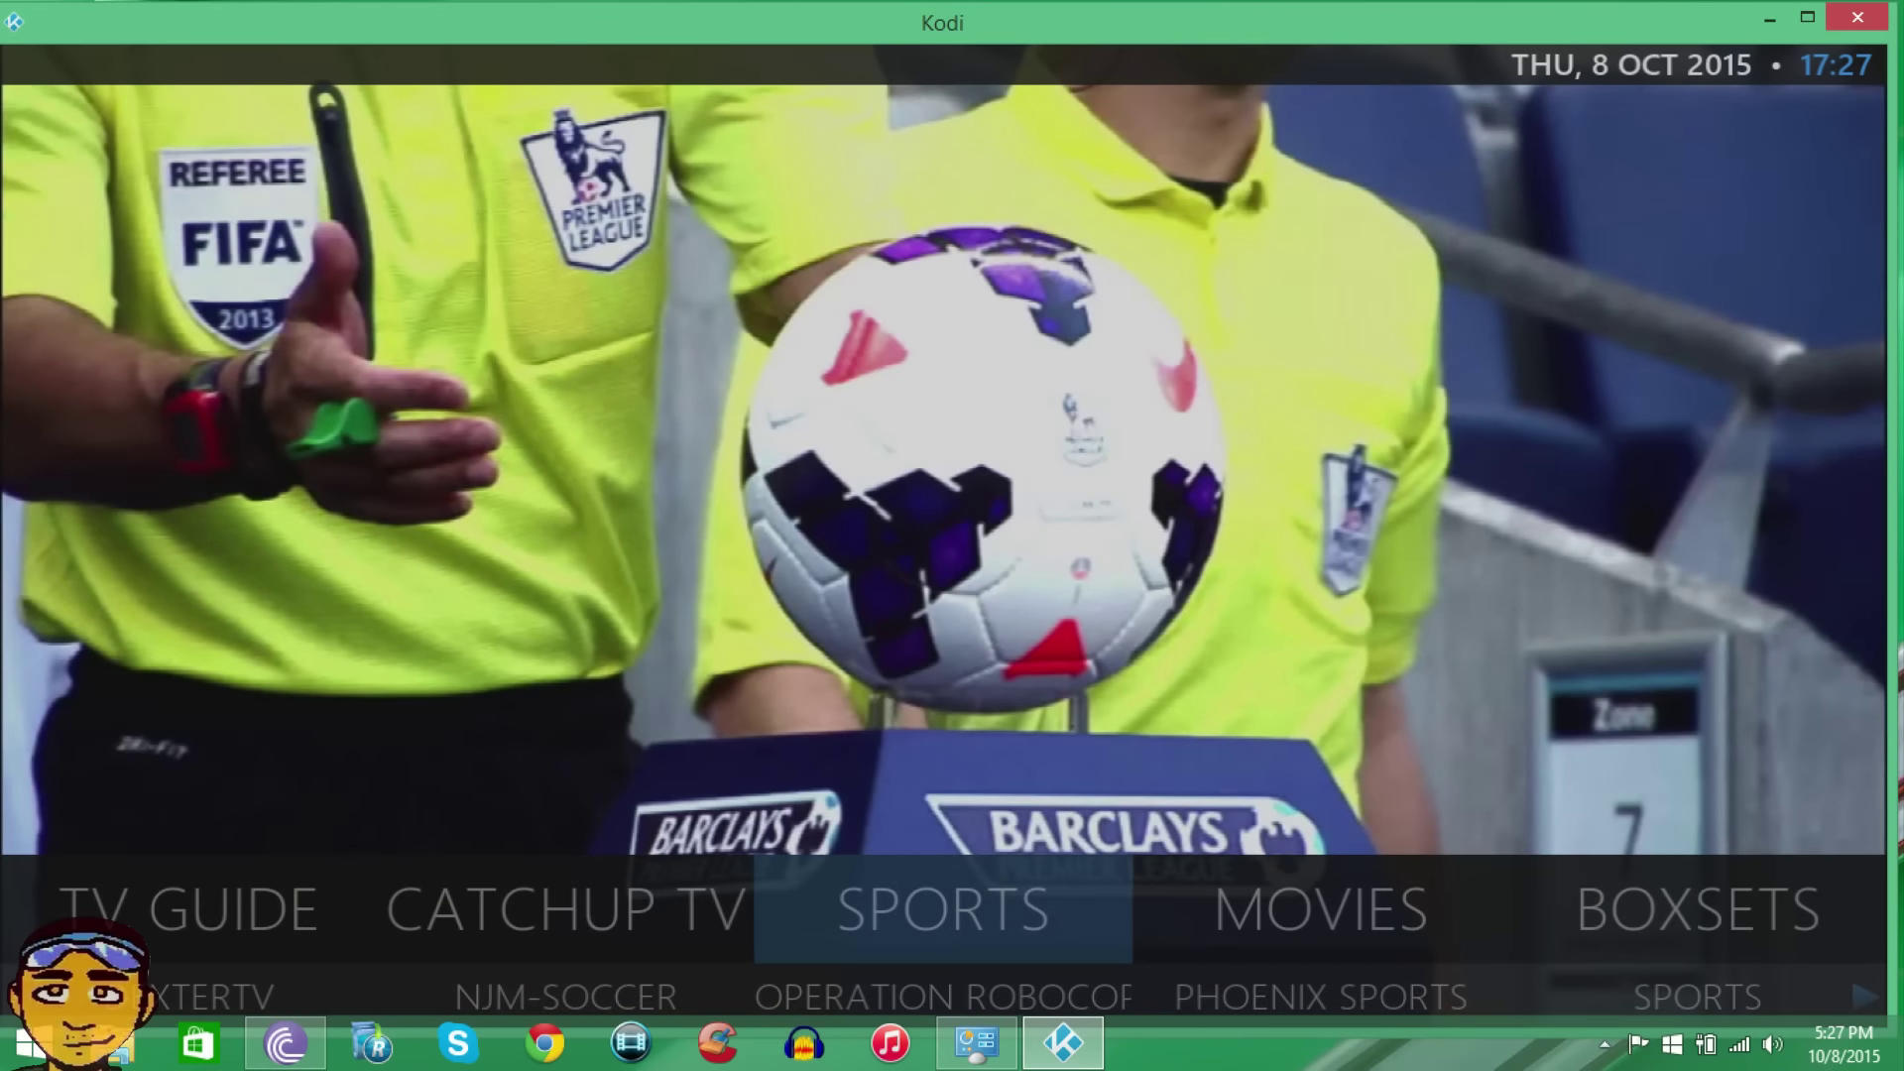
Move through the home menu to the Settings category
key(Right)
key(Right)
key(Right)
key(Right)
key(Right)
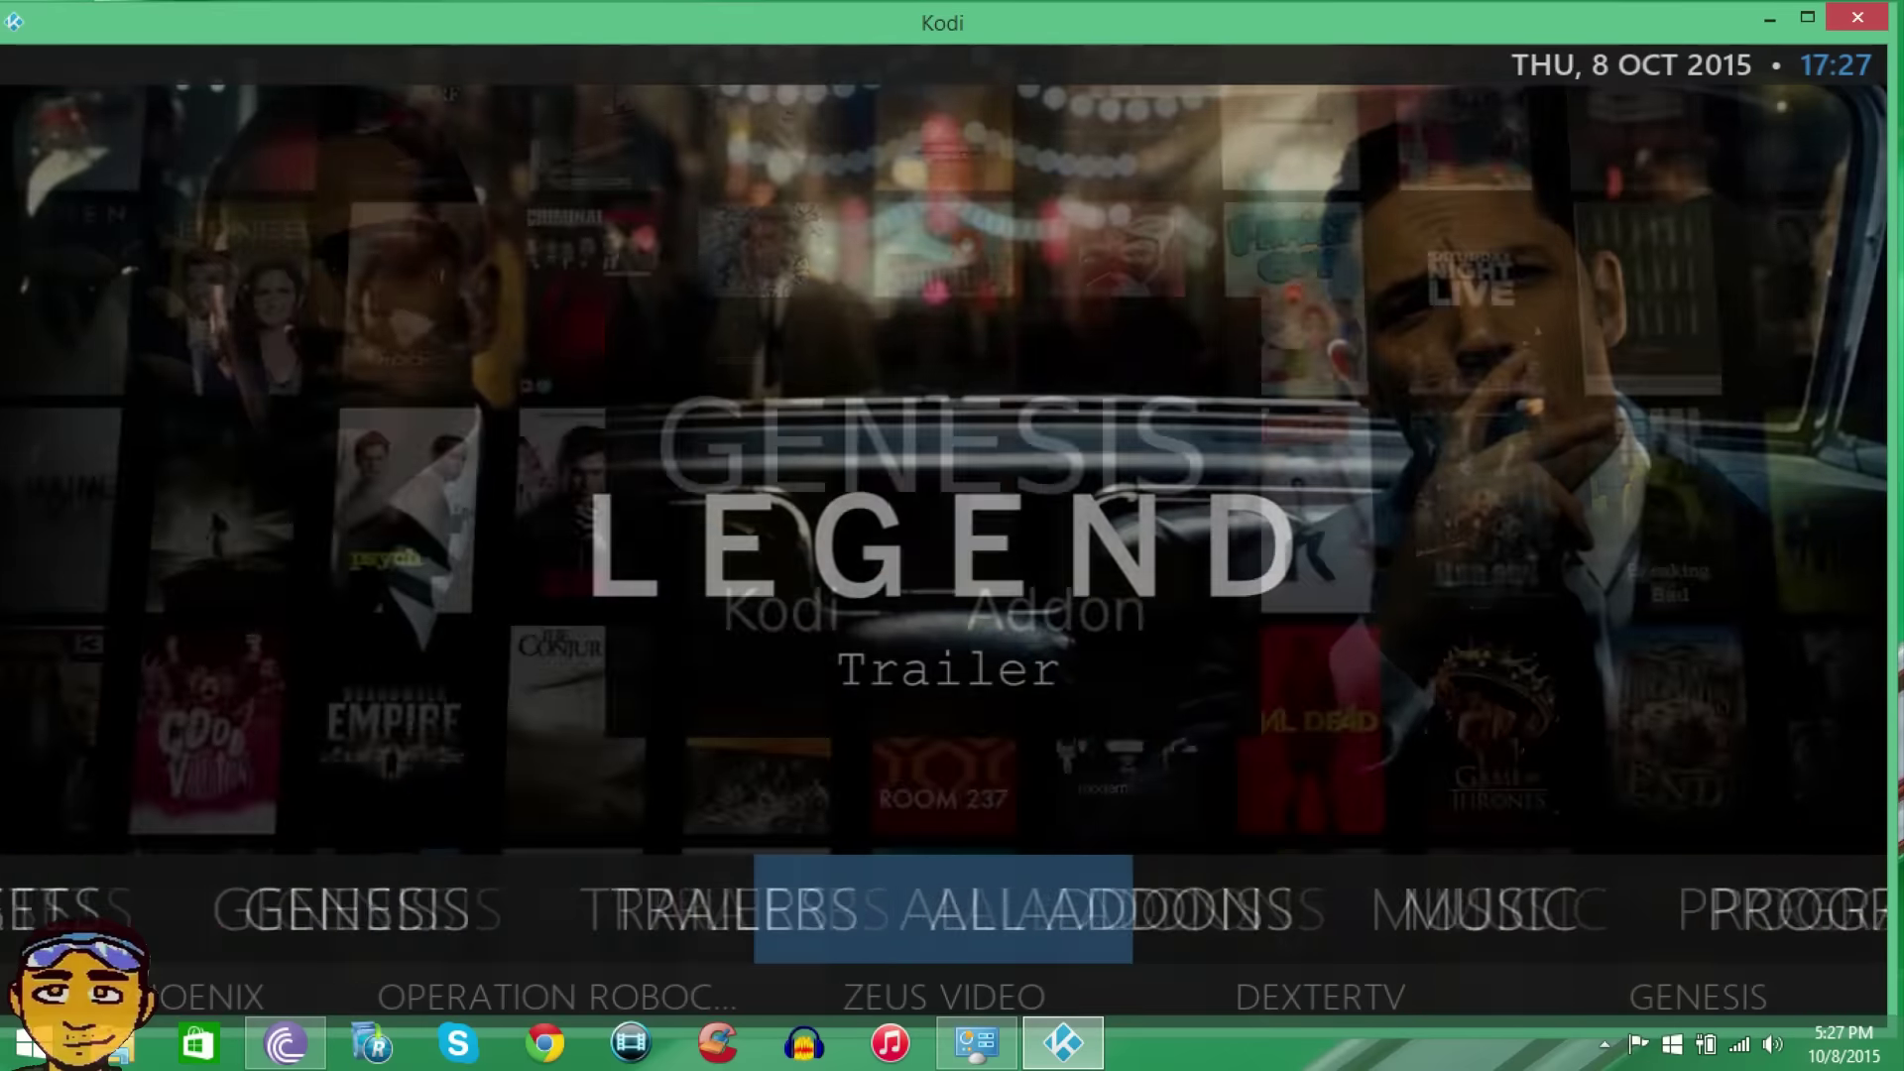
key(Right)
key(Right)
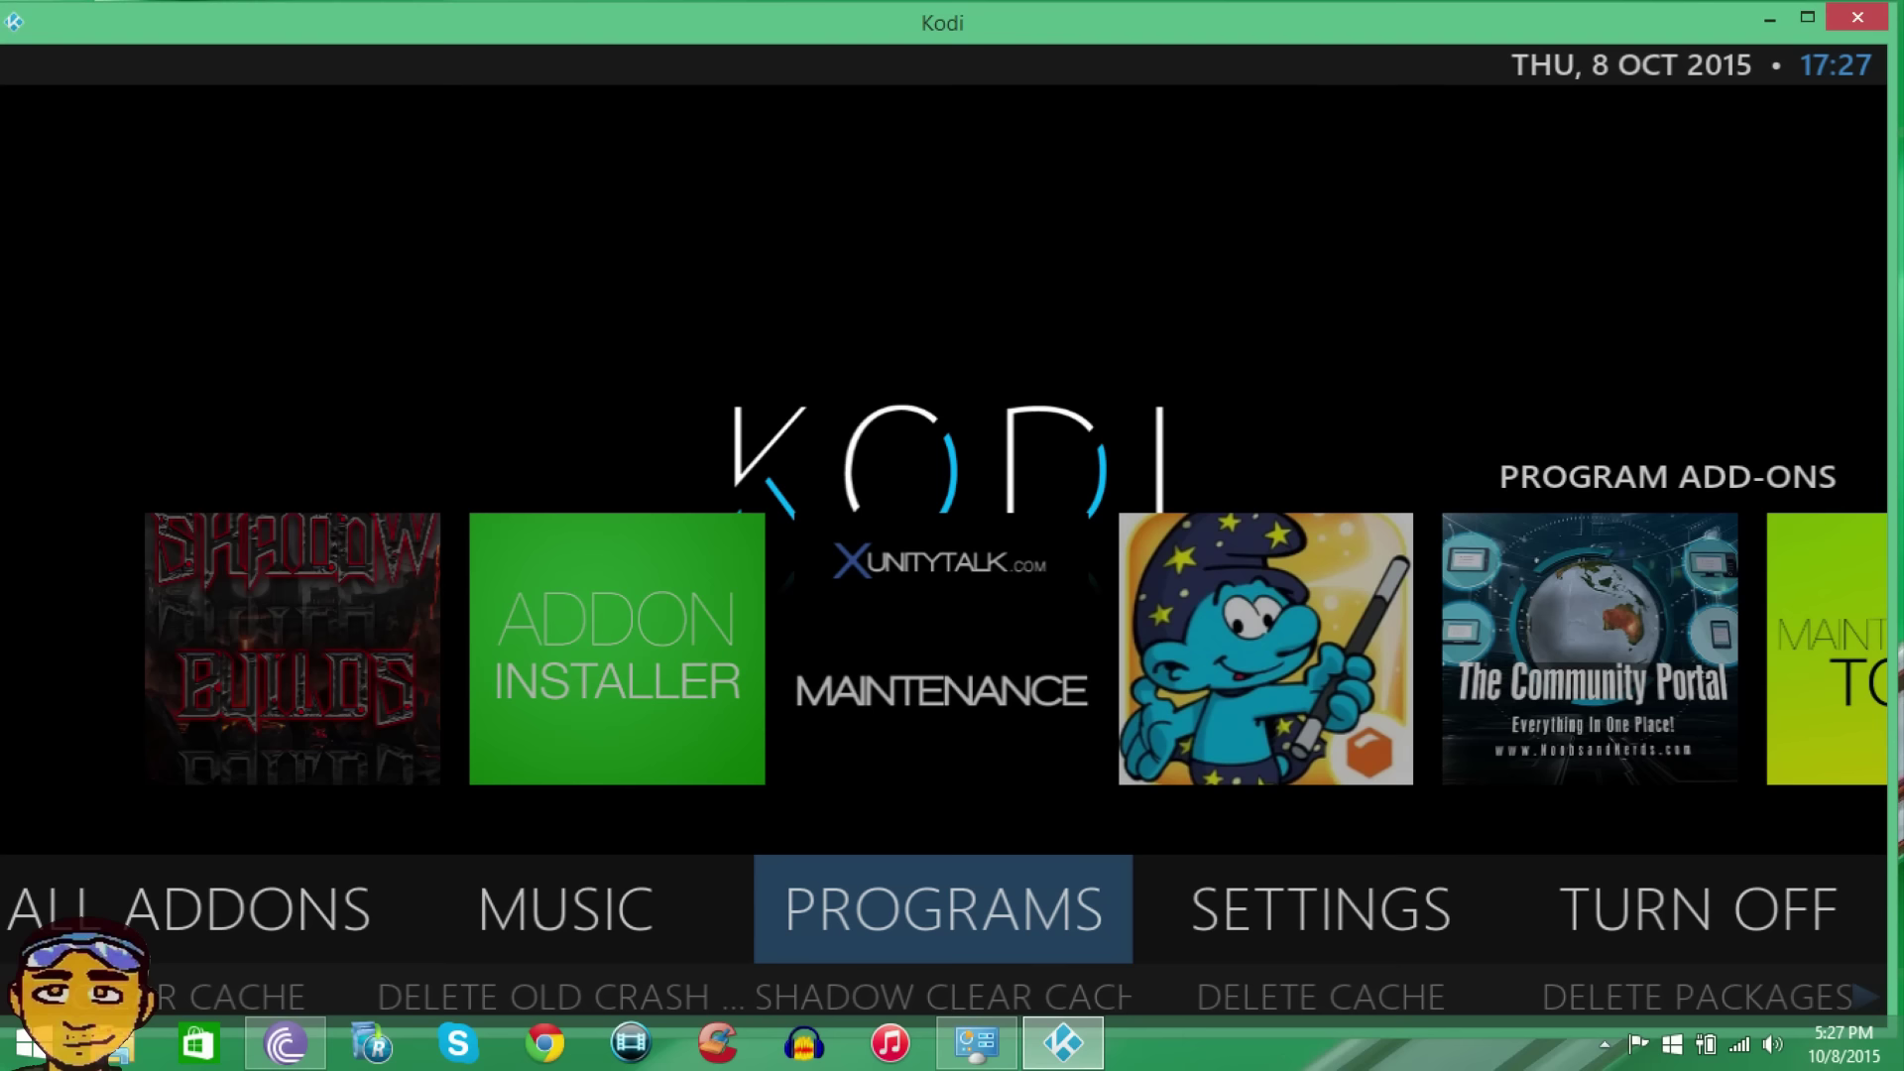
key(Right)
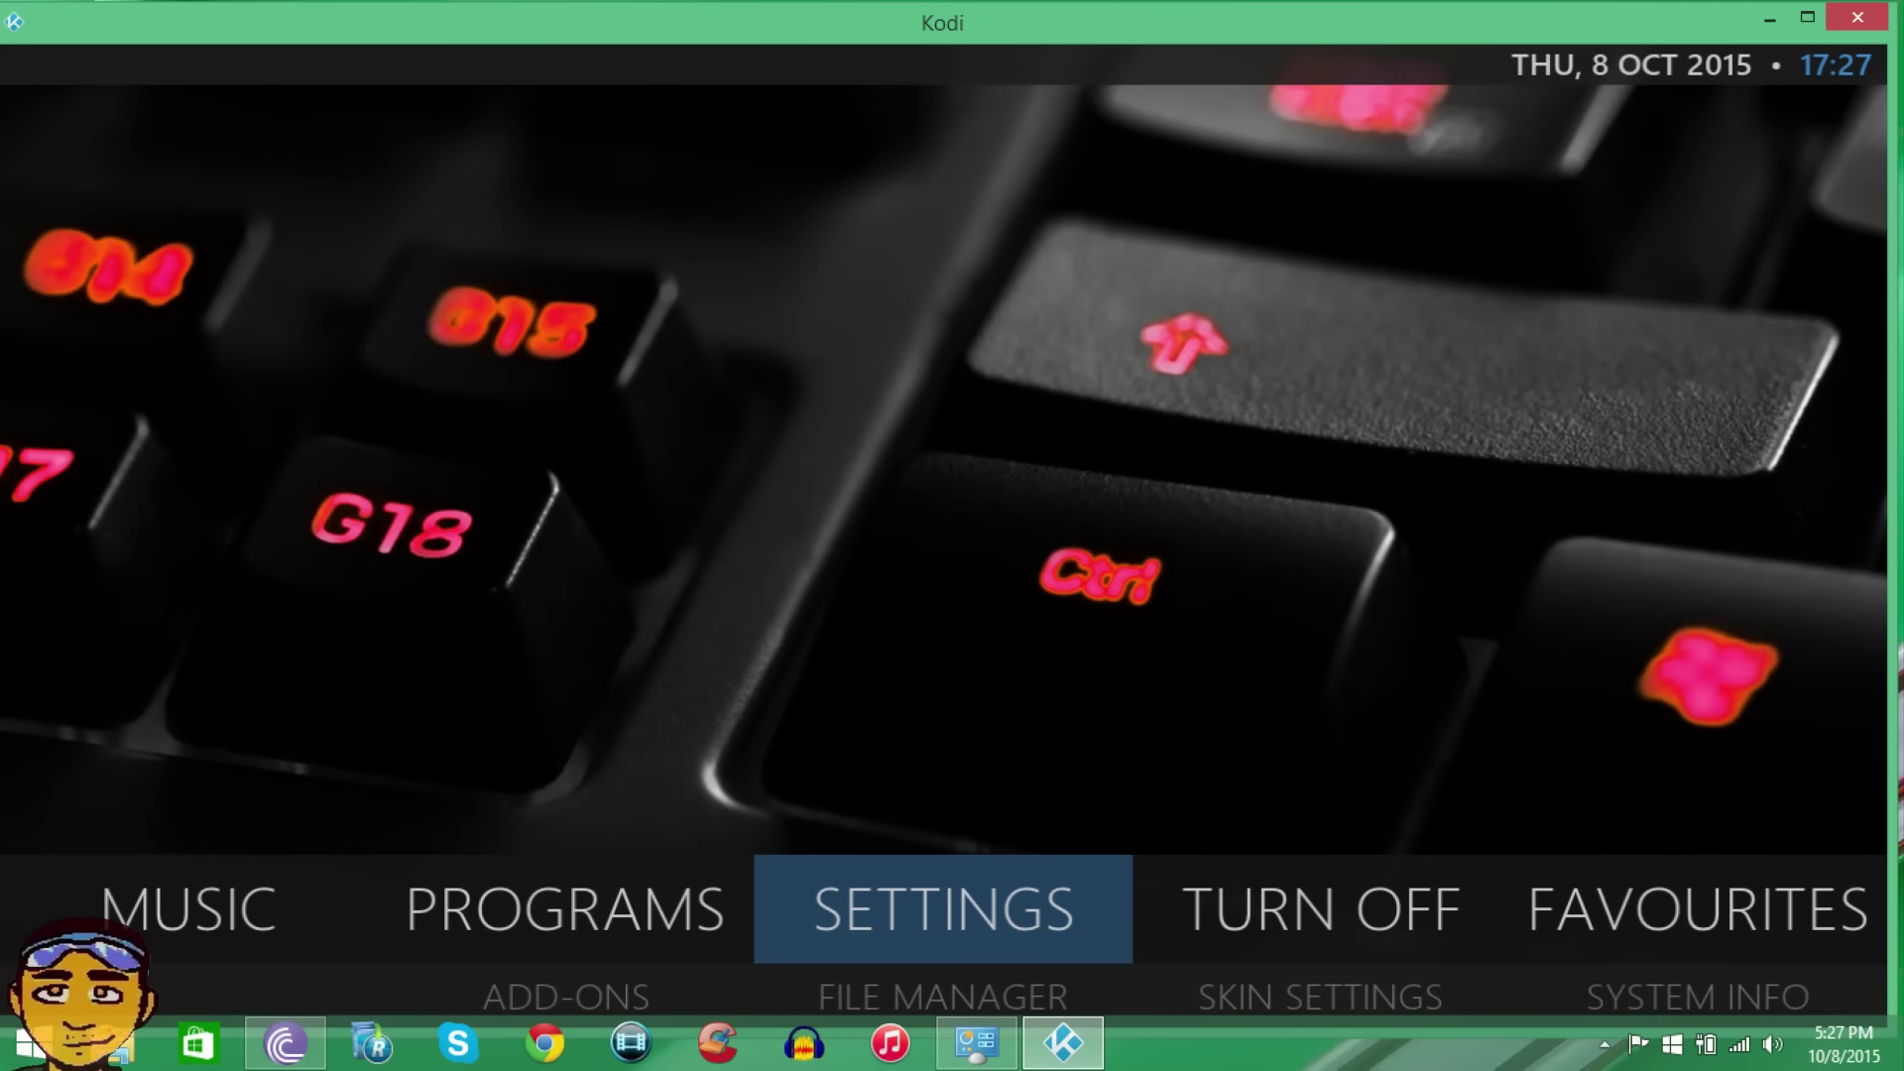
key(Right)
key(Right)
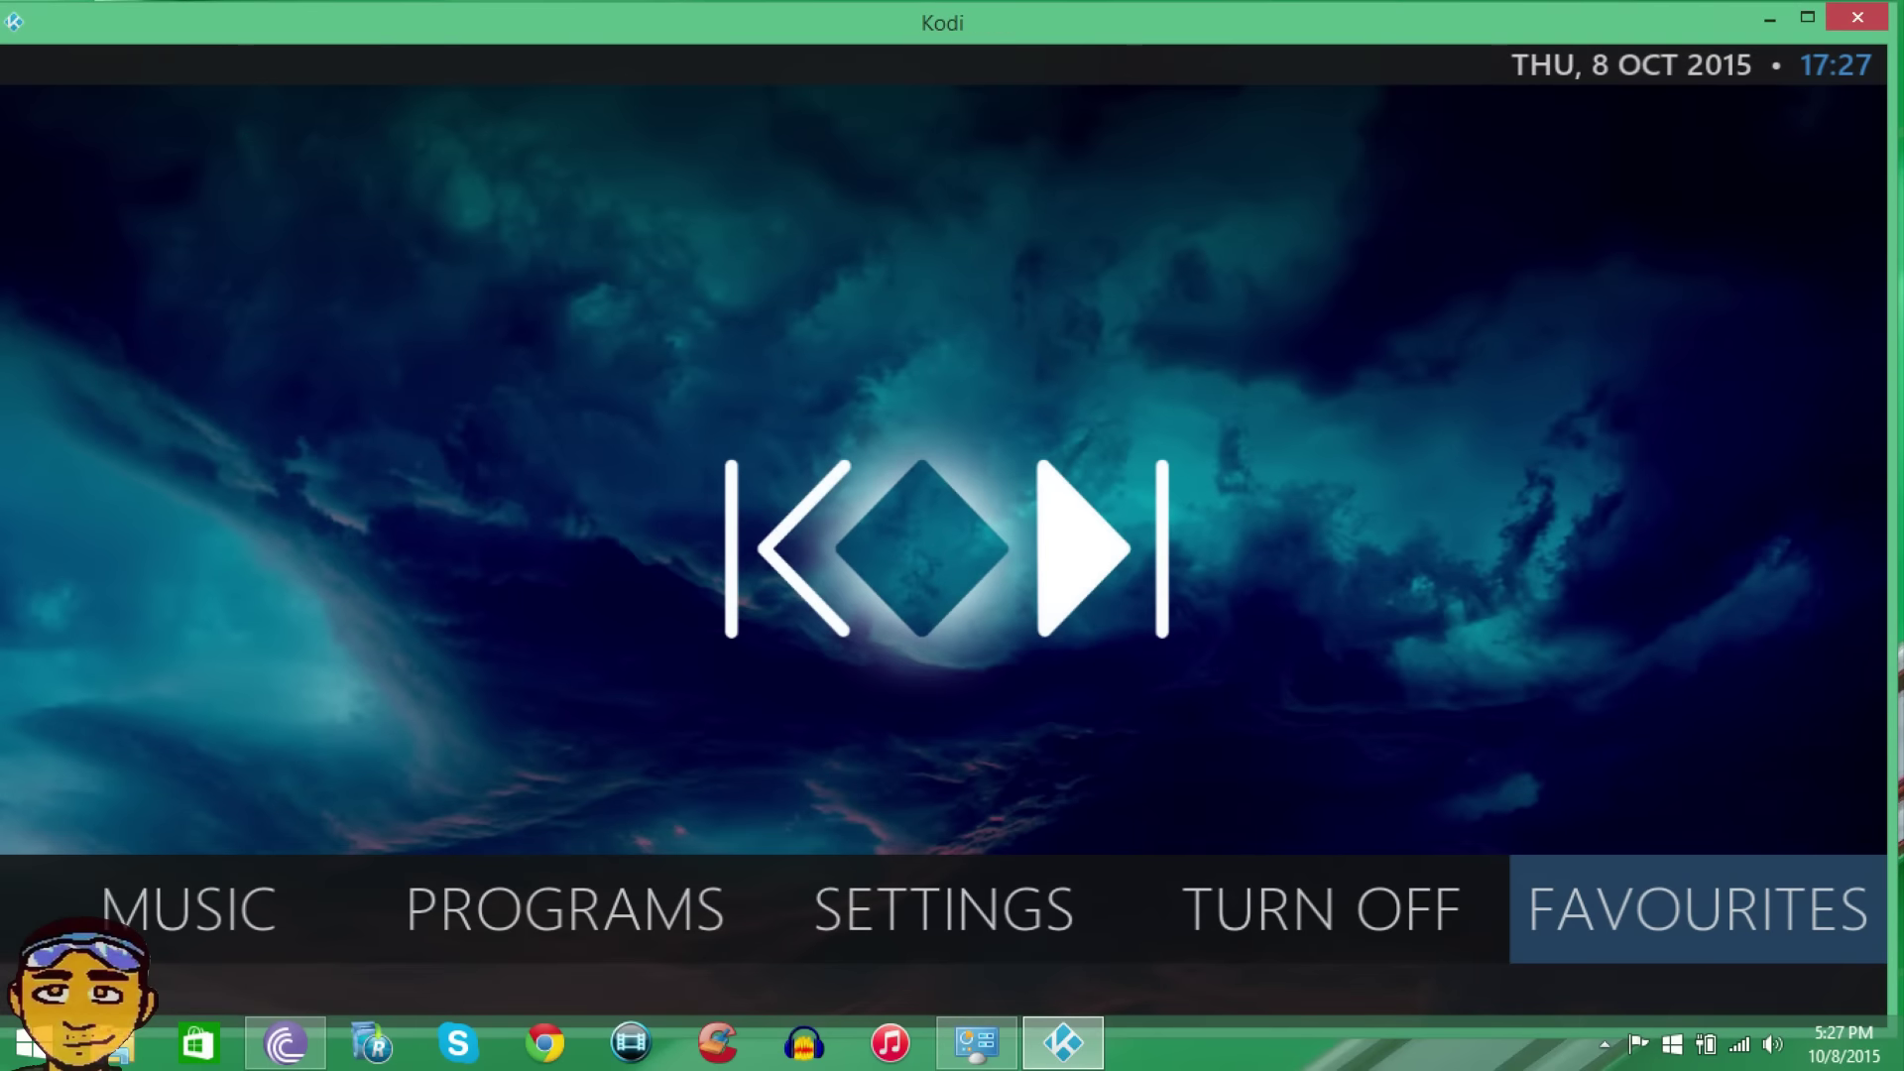
key(Left)
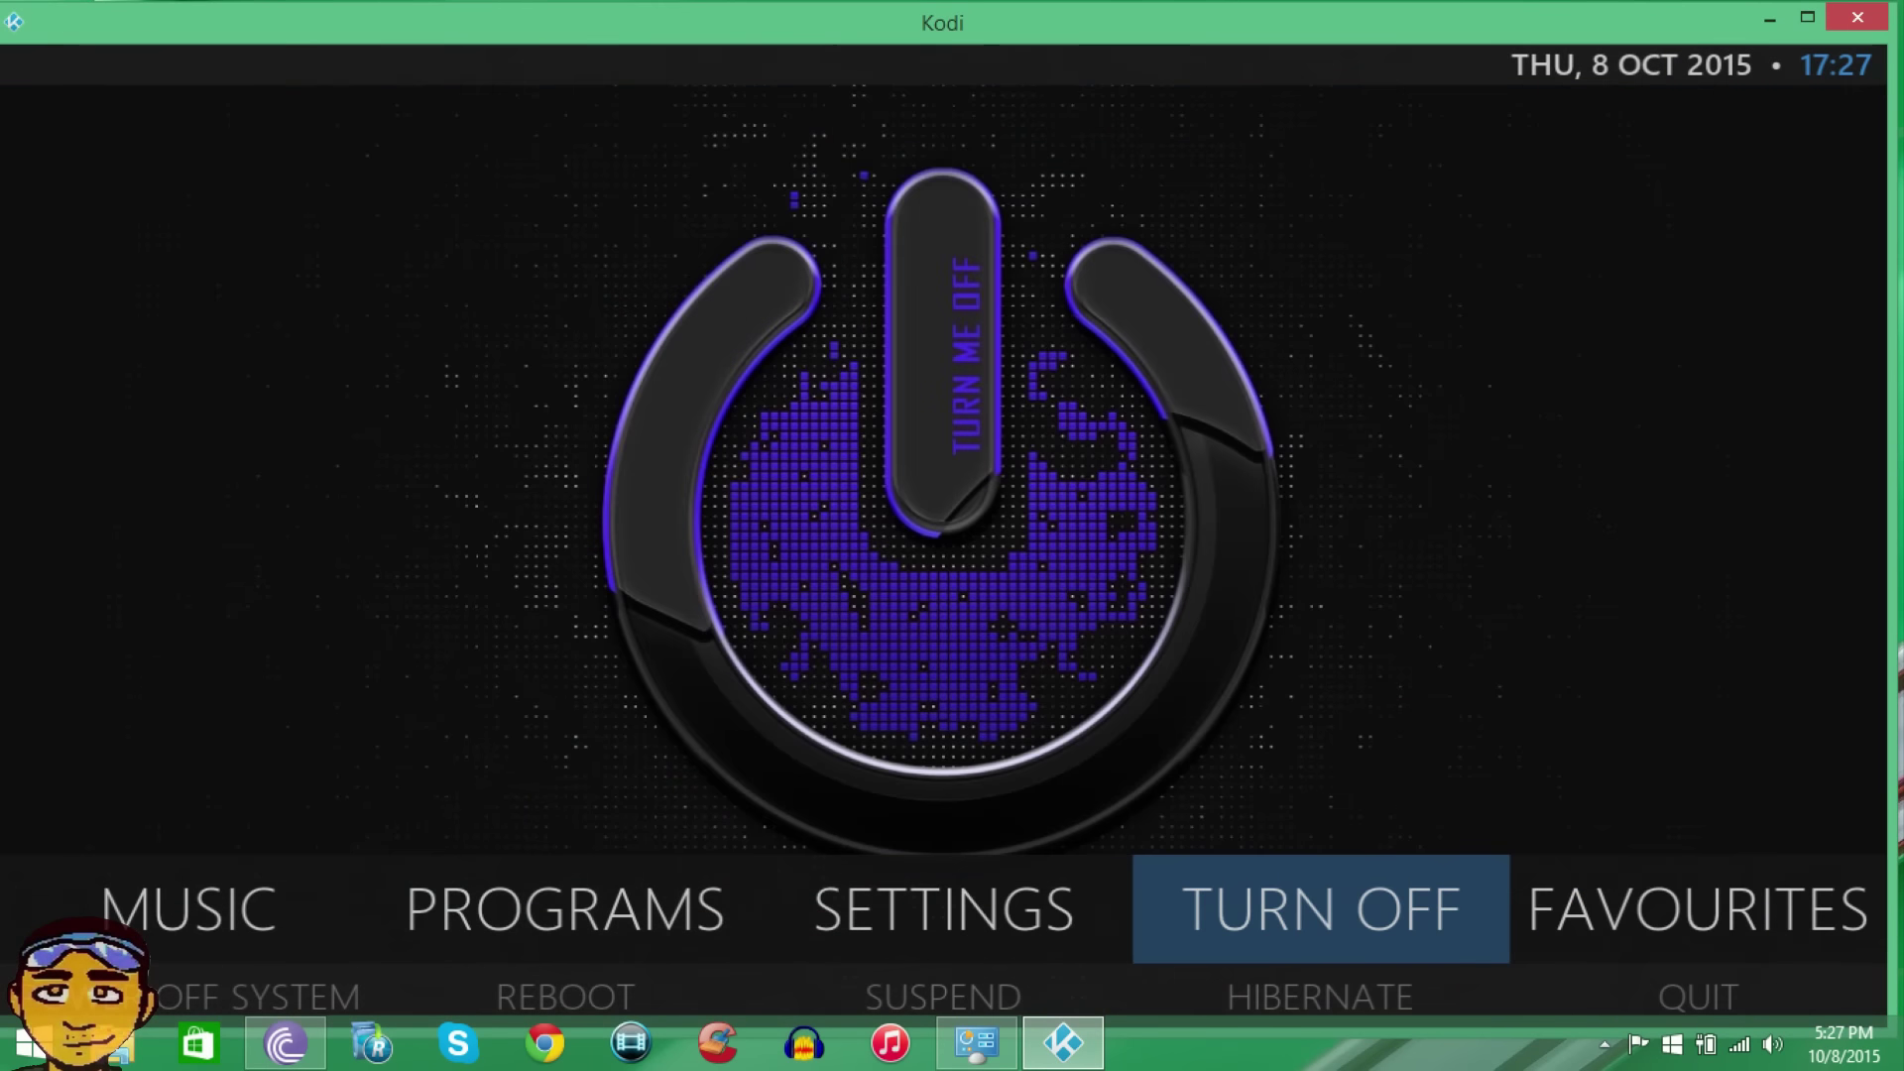
key(Down)
key(Left)
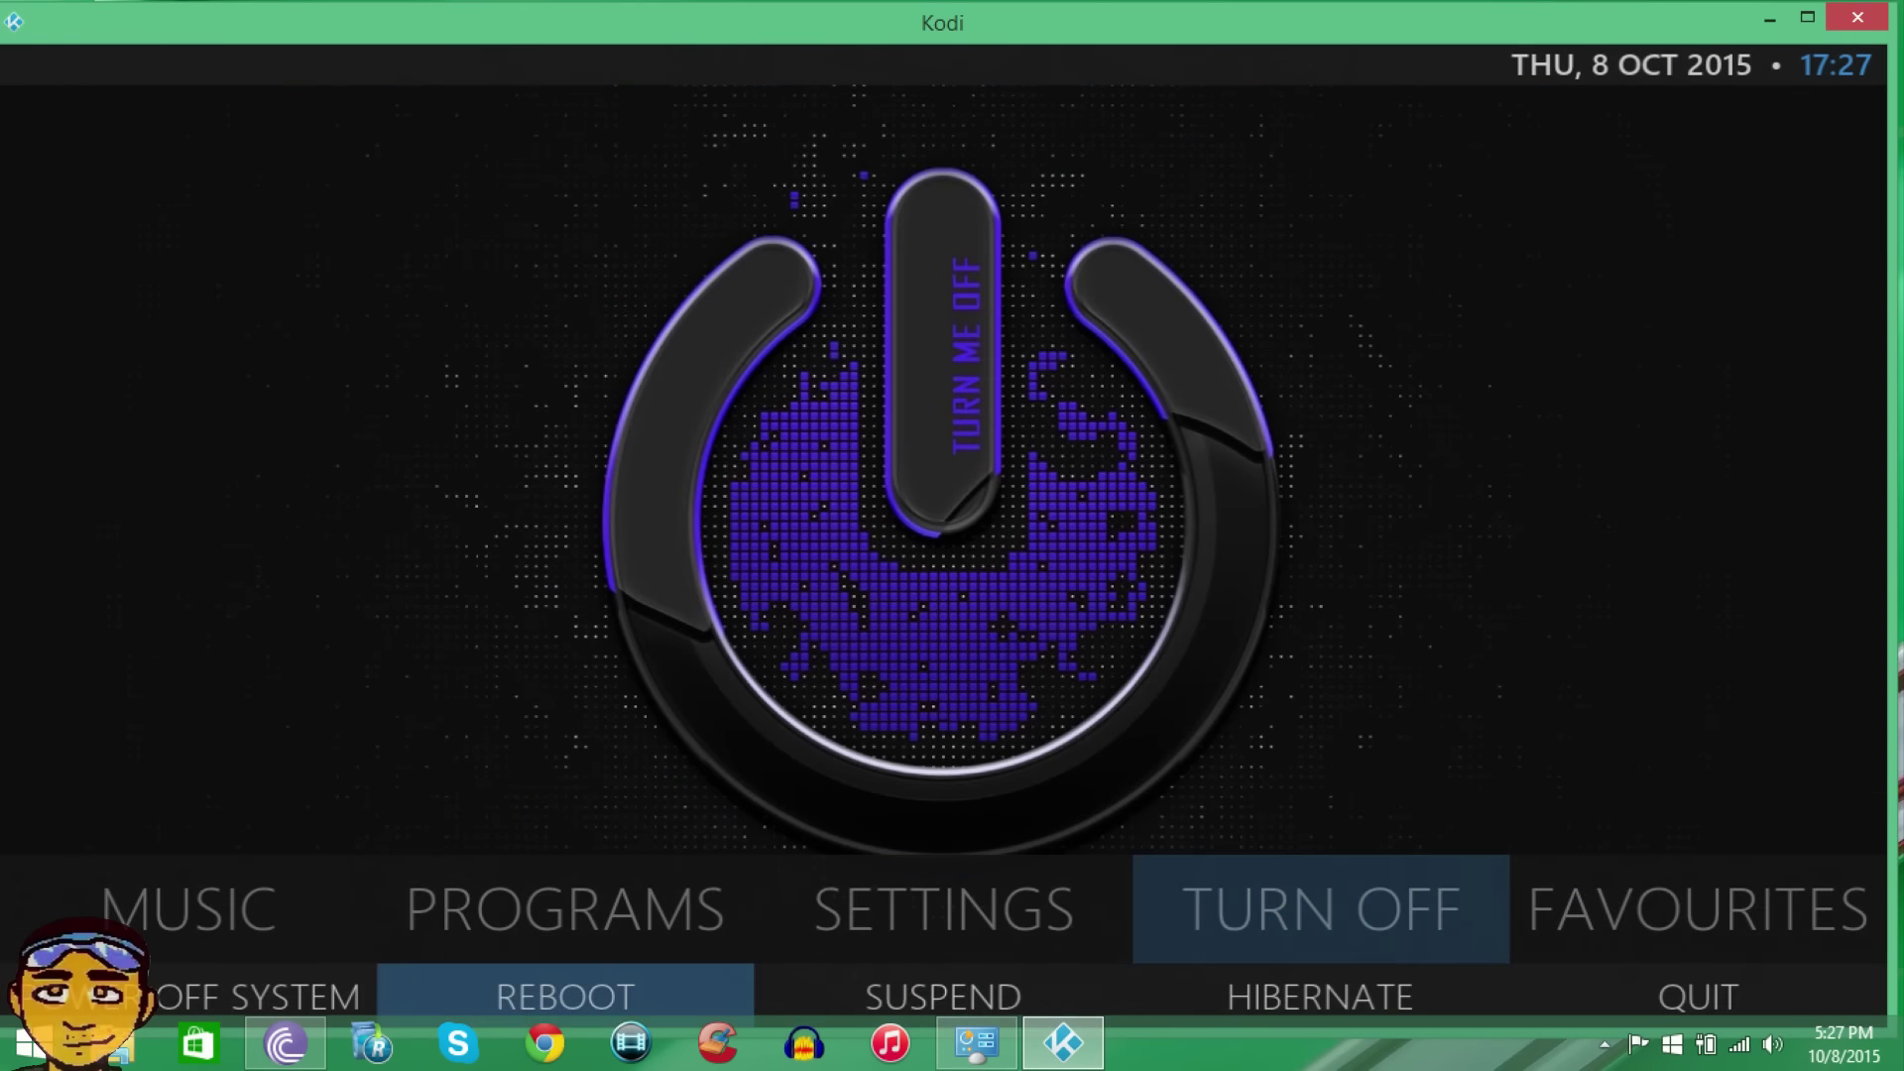
key(Right)
key(Up)
key(Left)
key(Right)
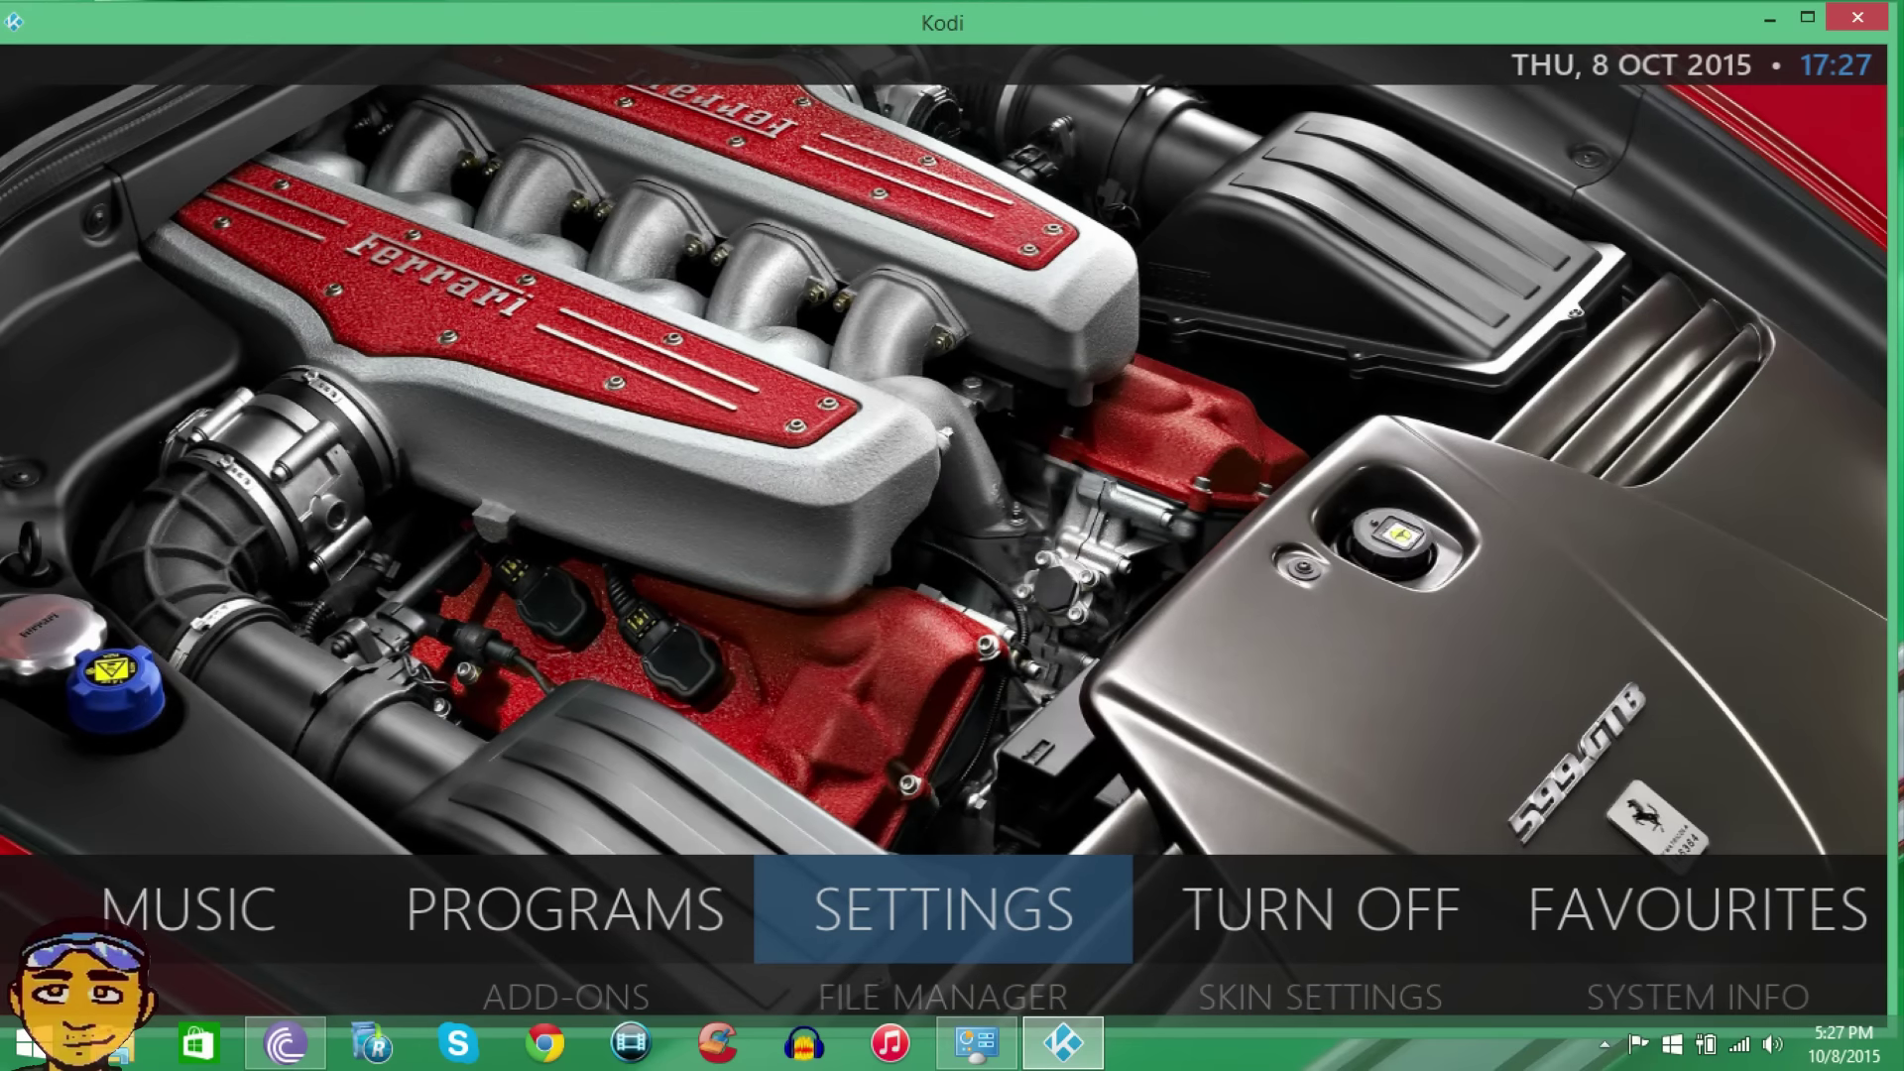
key(Left)
key(Right)
Open the File Manager from the Settings category and start adding a new file source
key(Down)
key(Return)
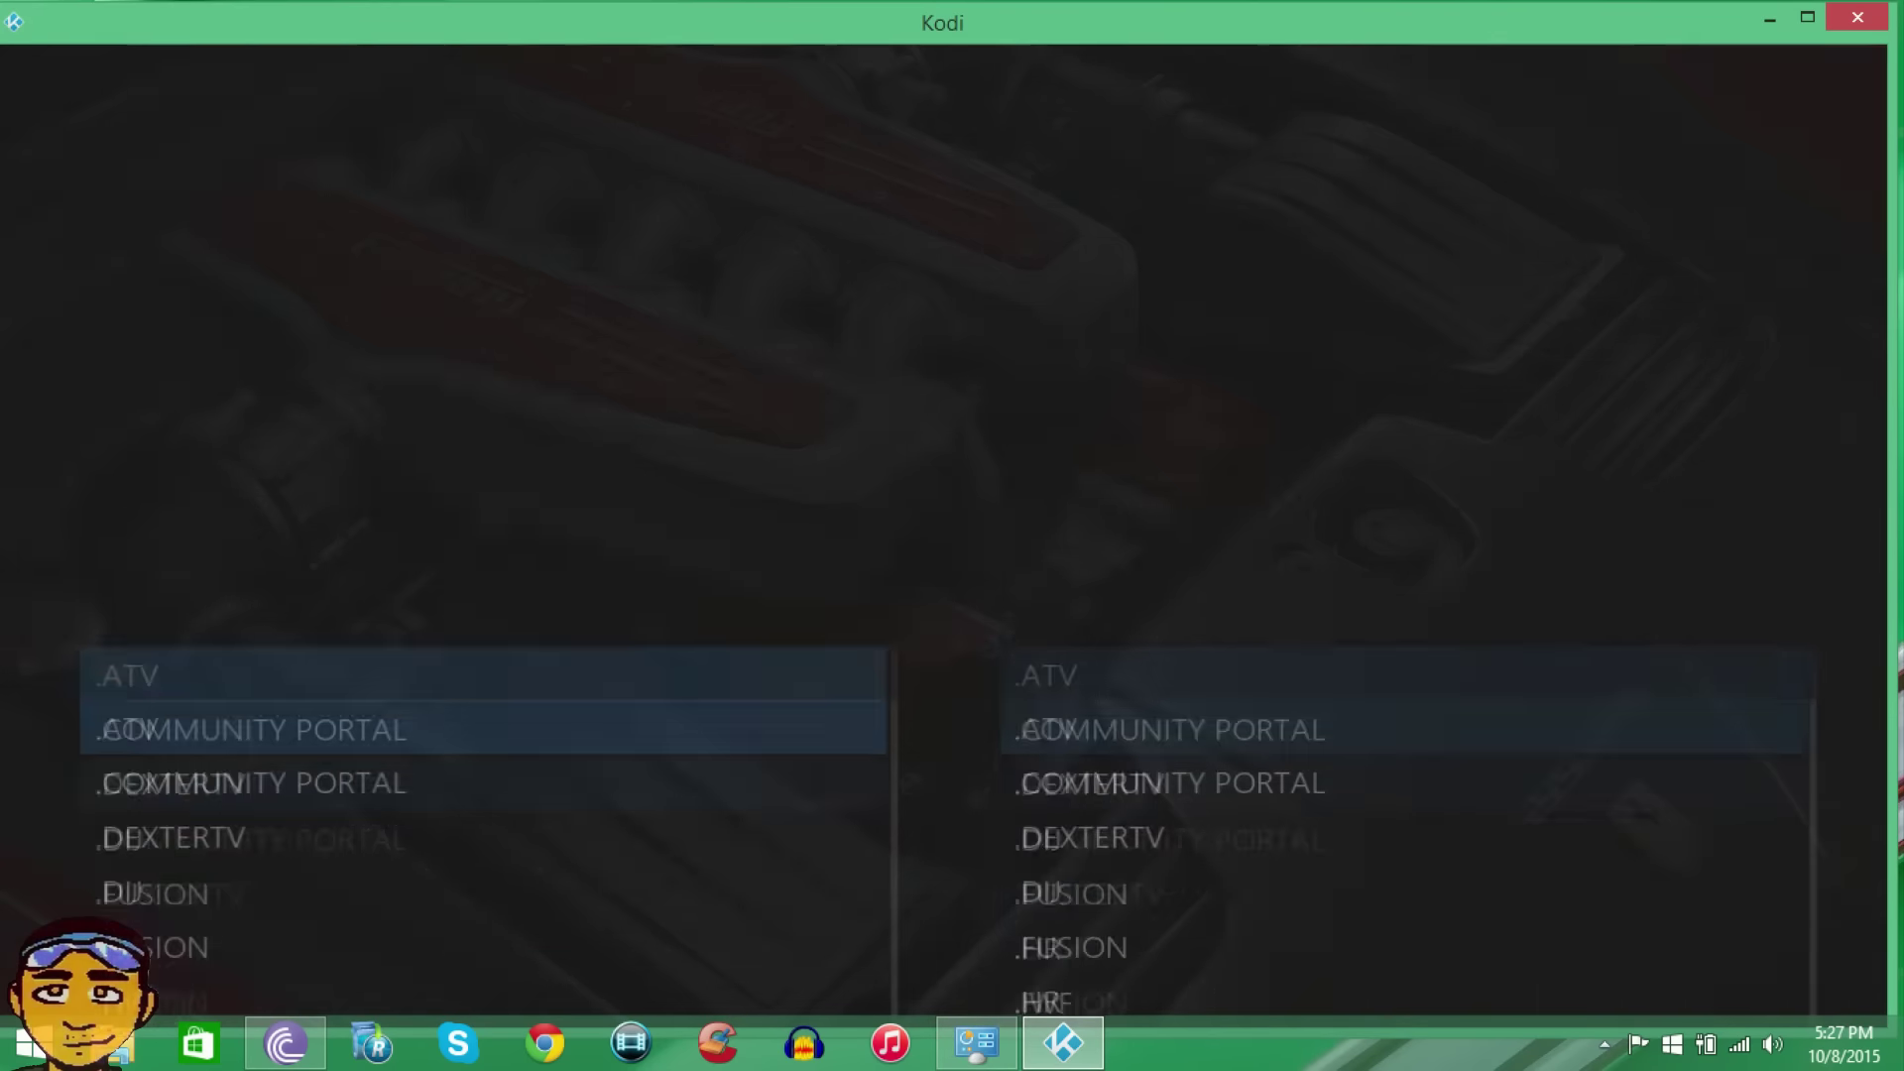
key(Up)
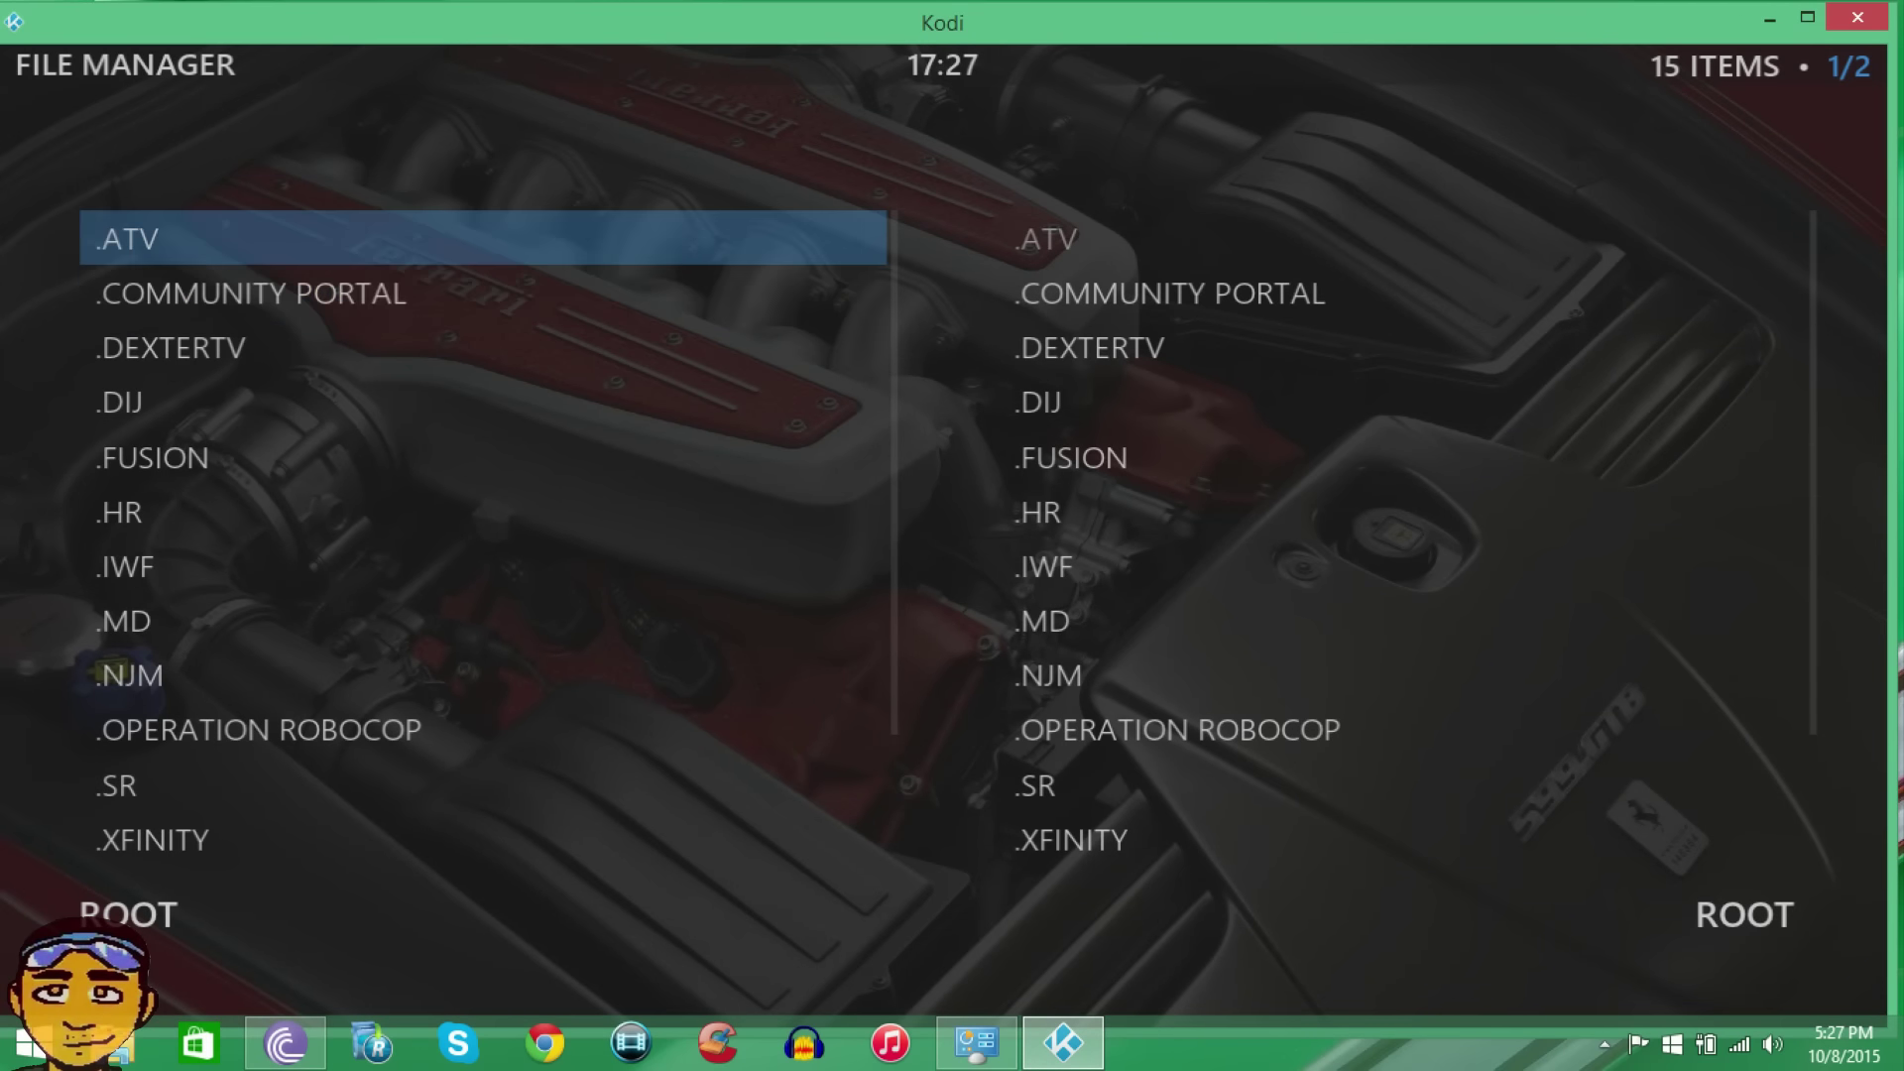
key(Up)
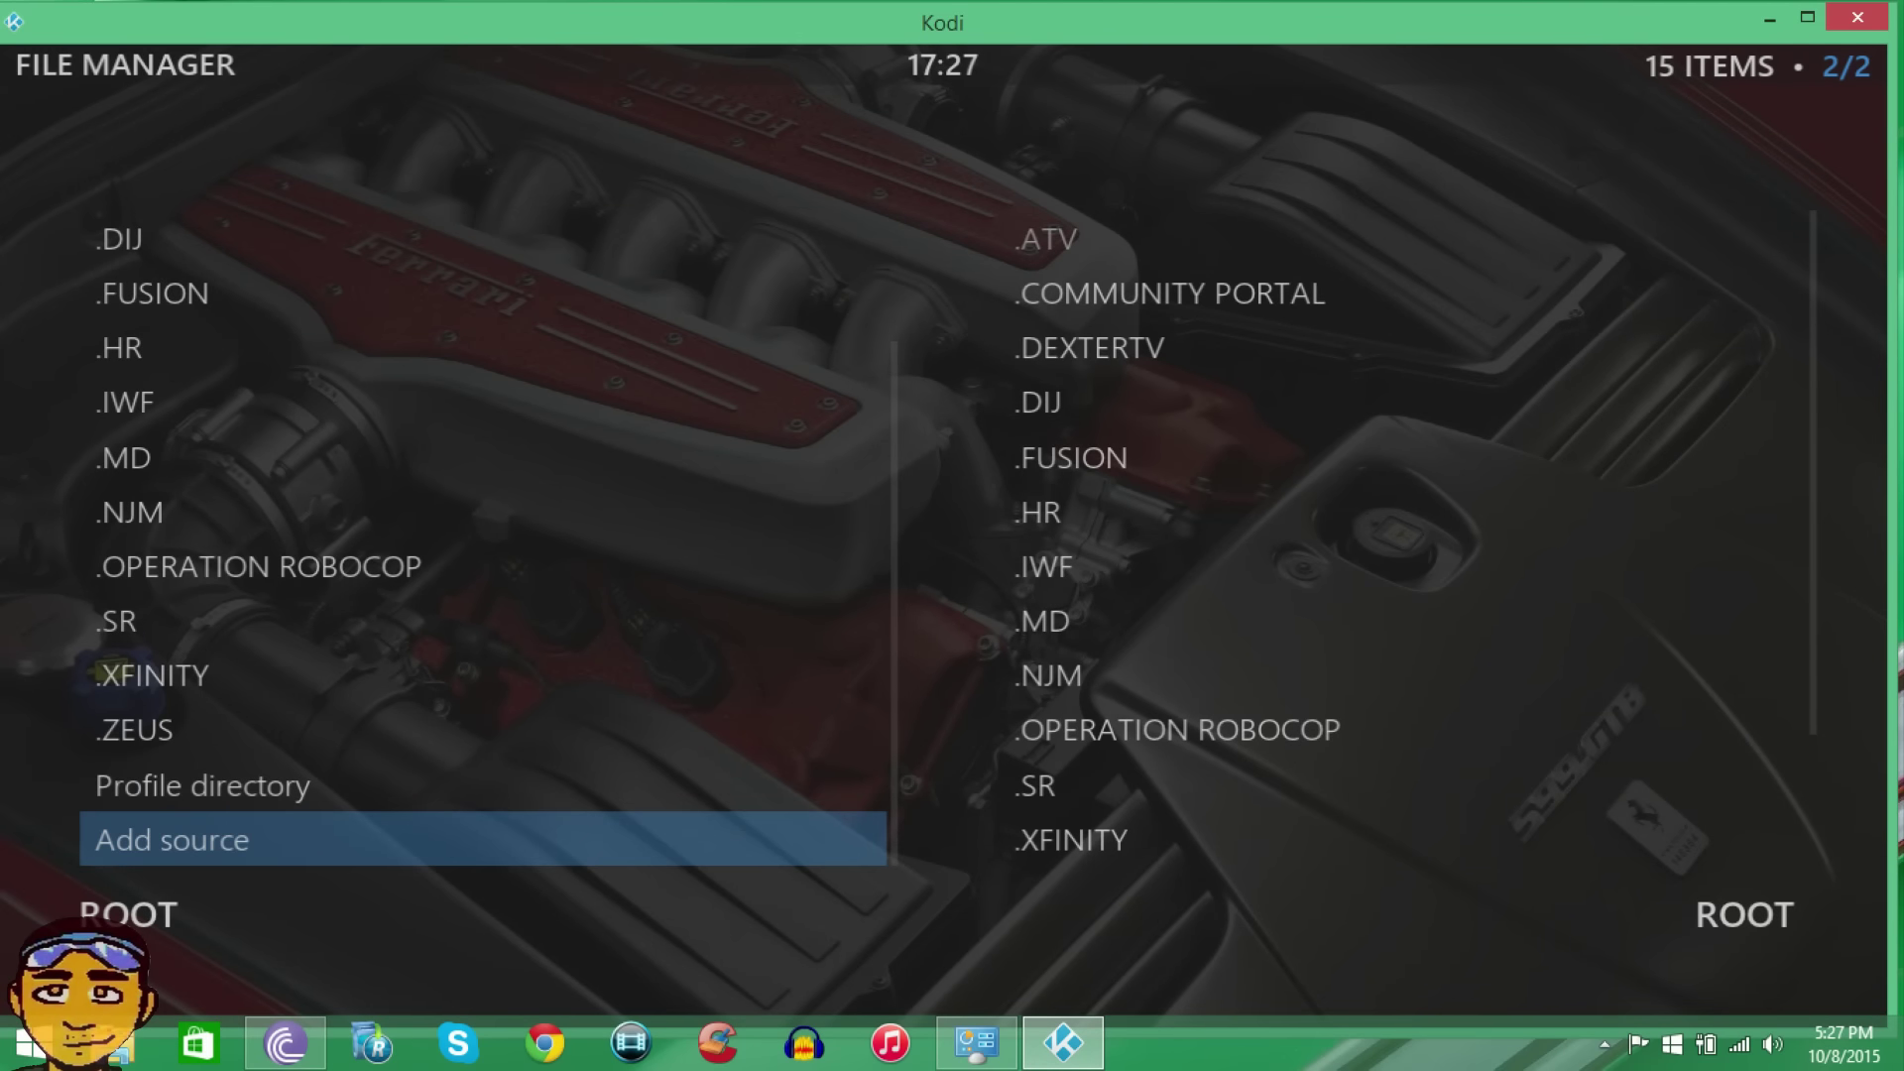
key(Return)
key(Down)
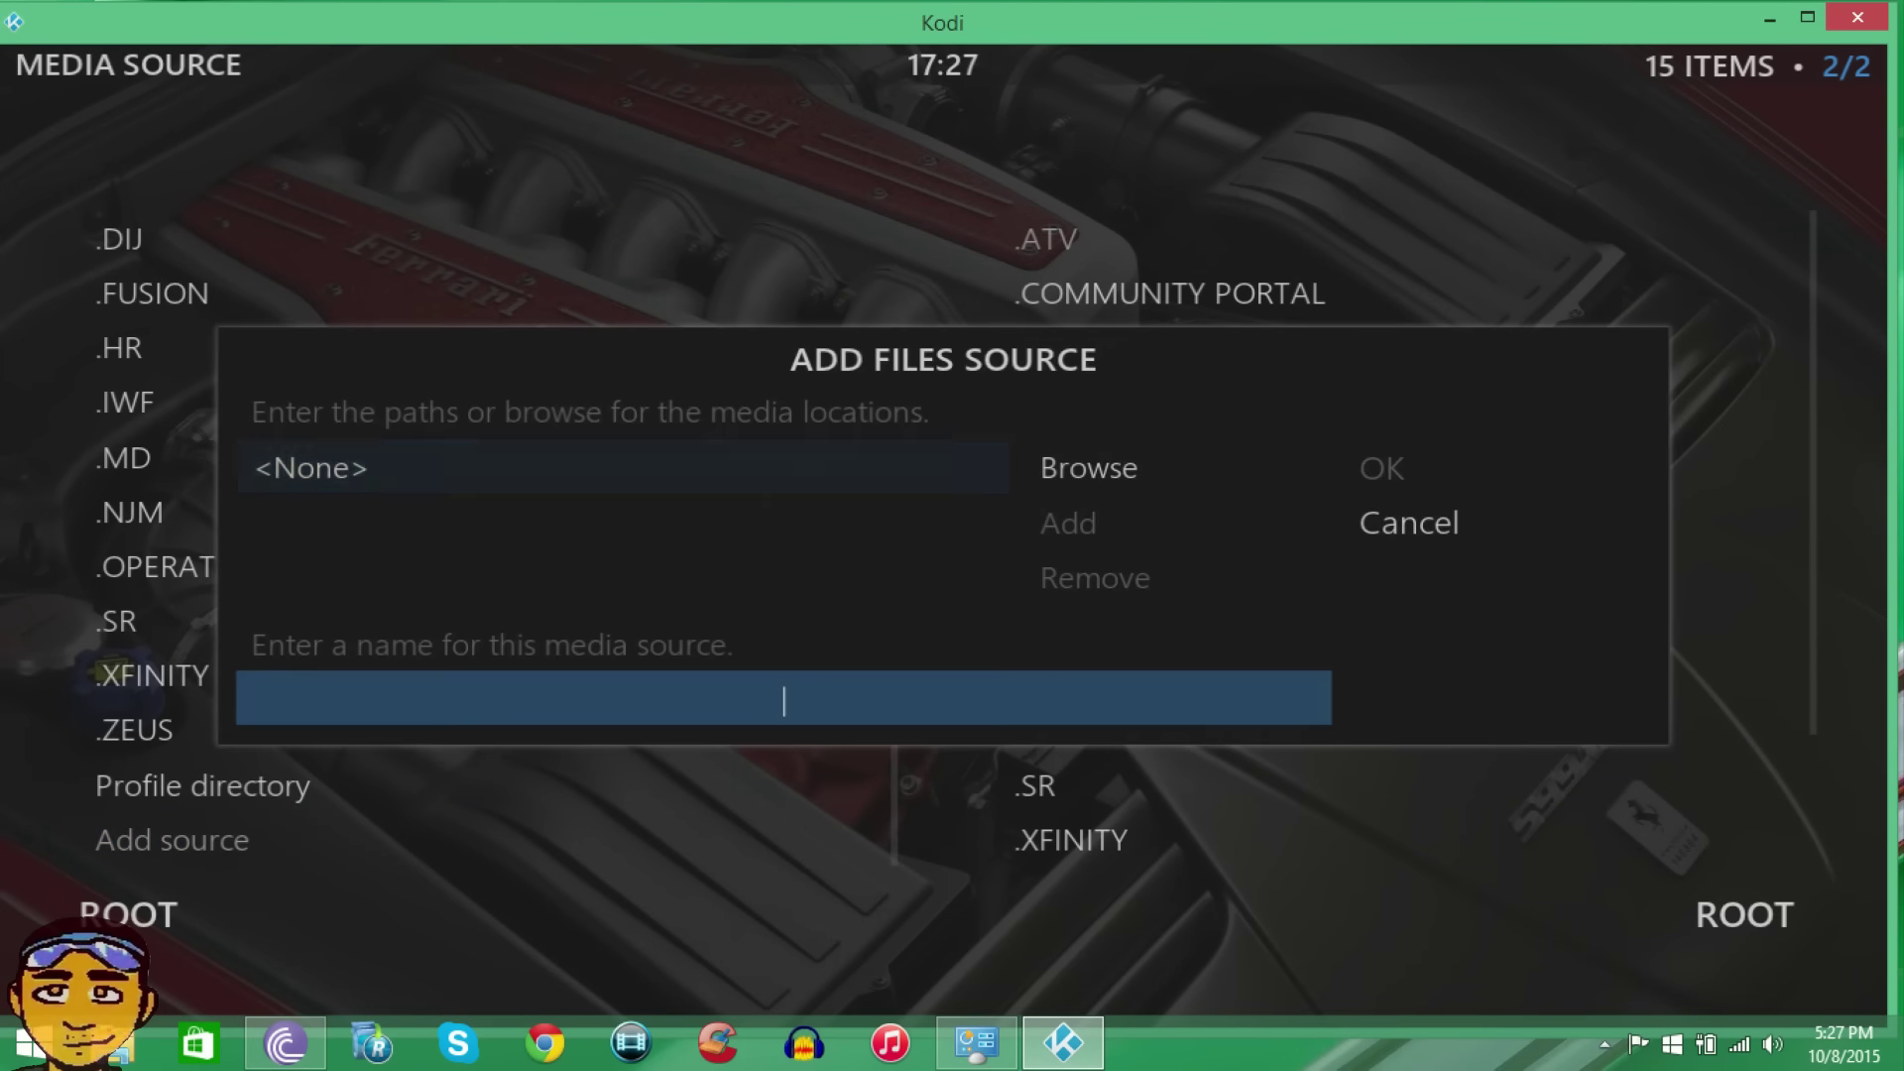
key(Up)
key(Return)
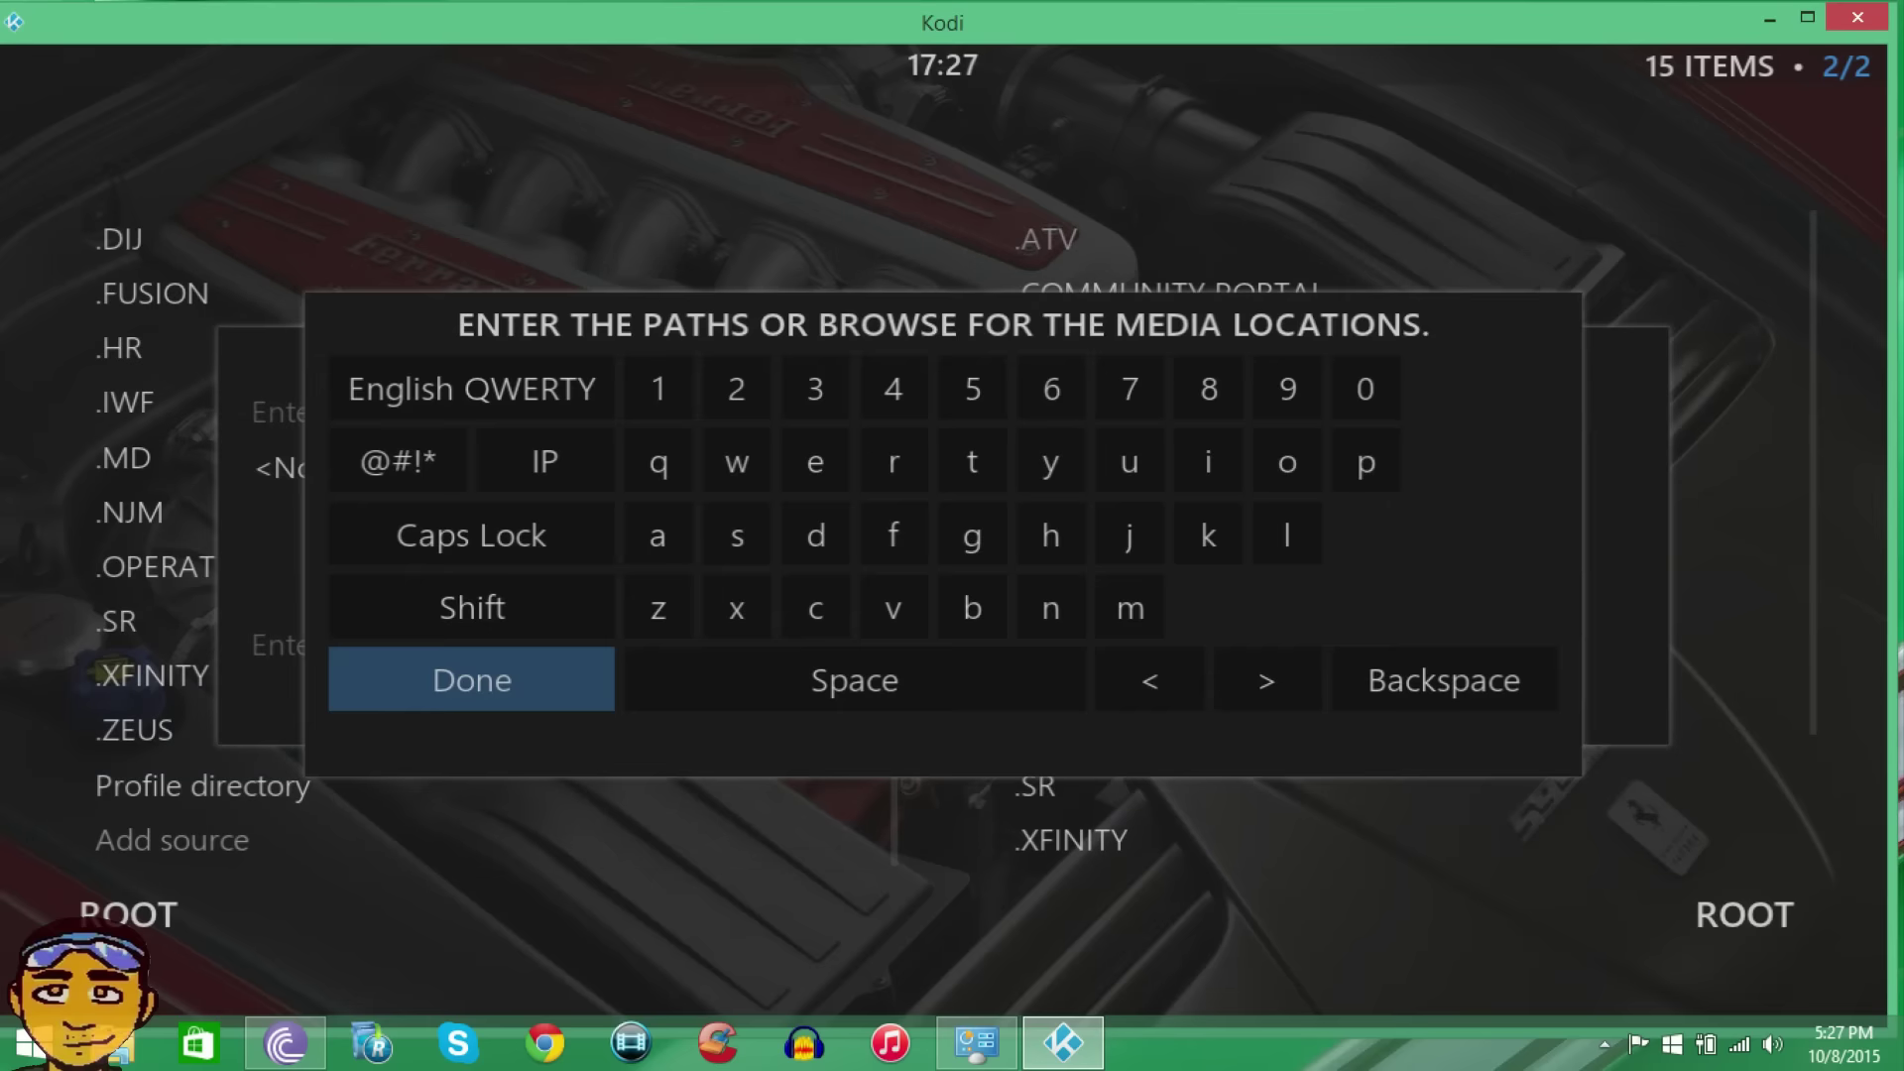
text(http:/)
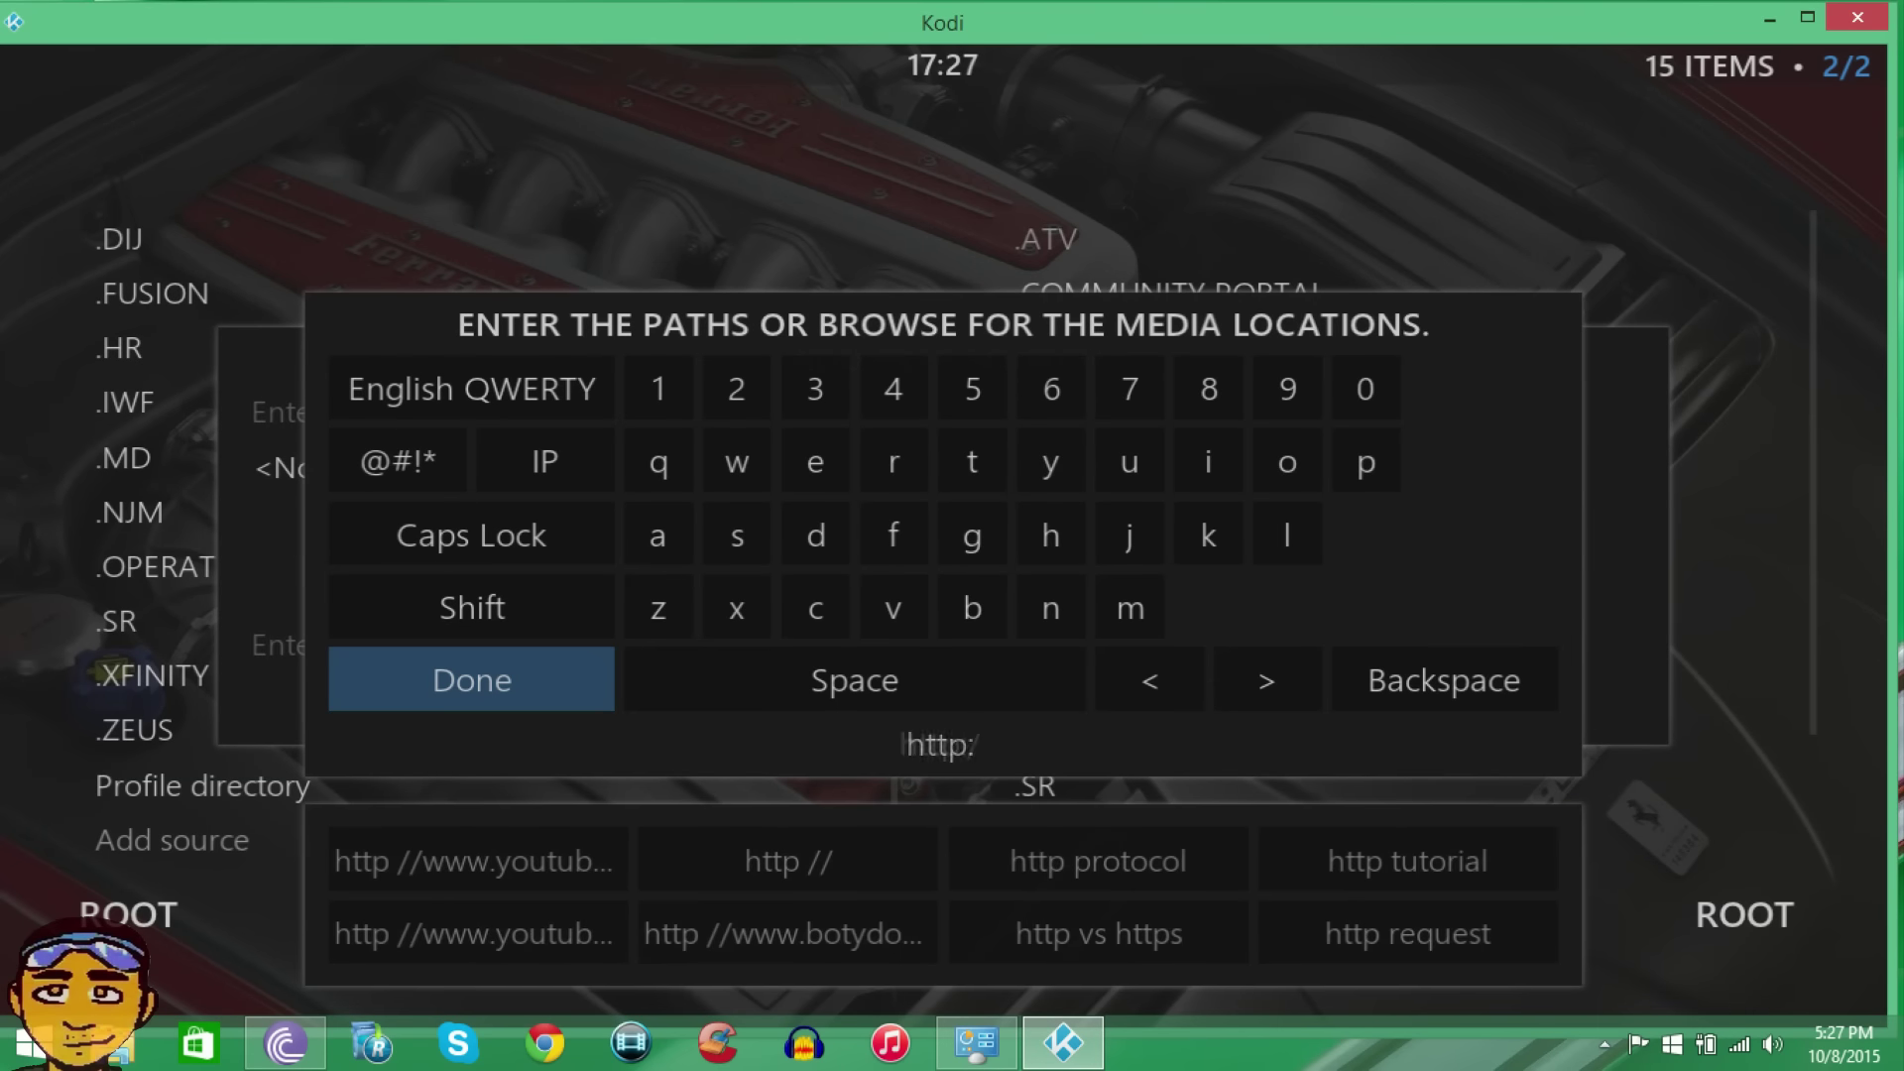
text(/fu)
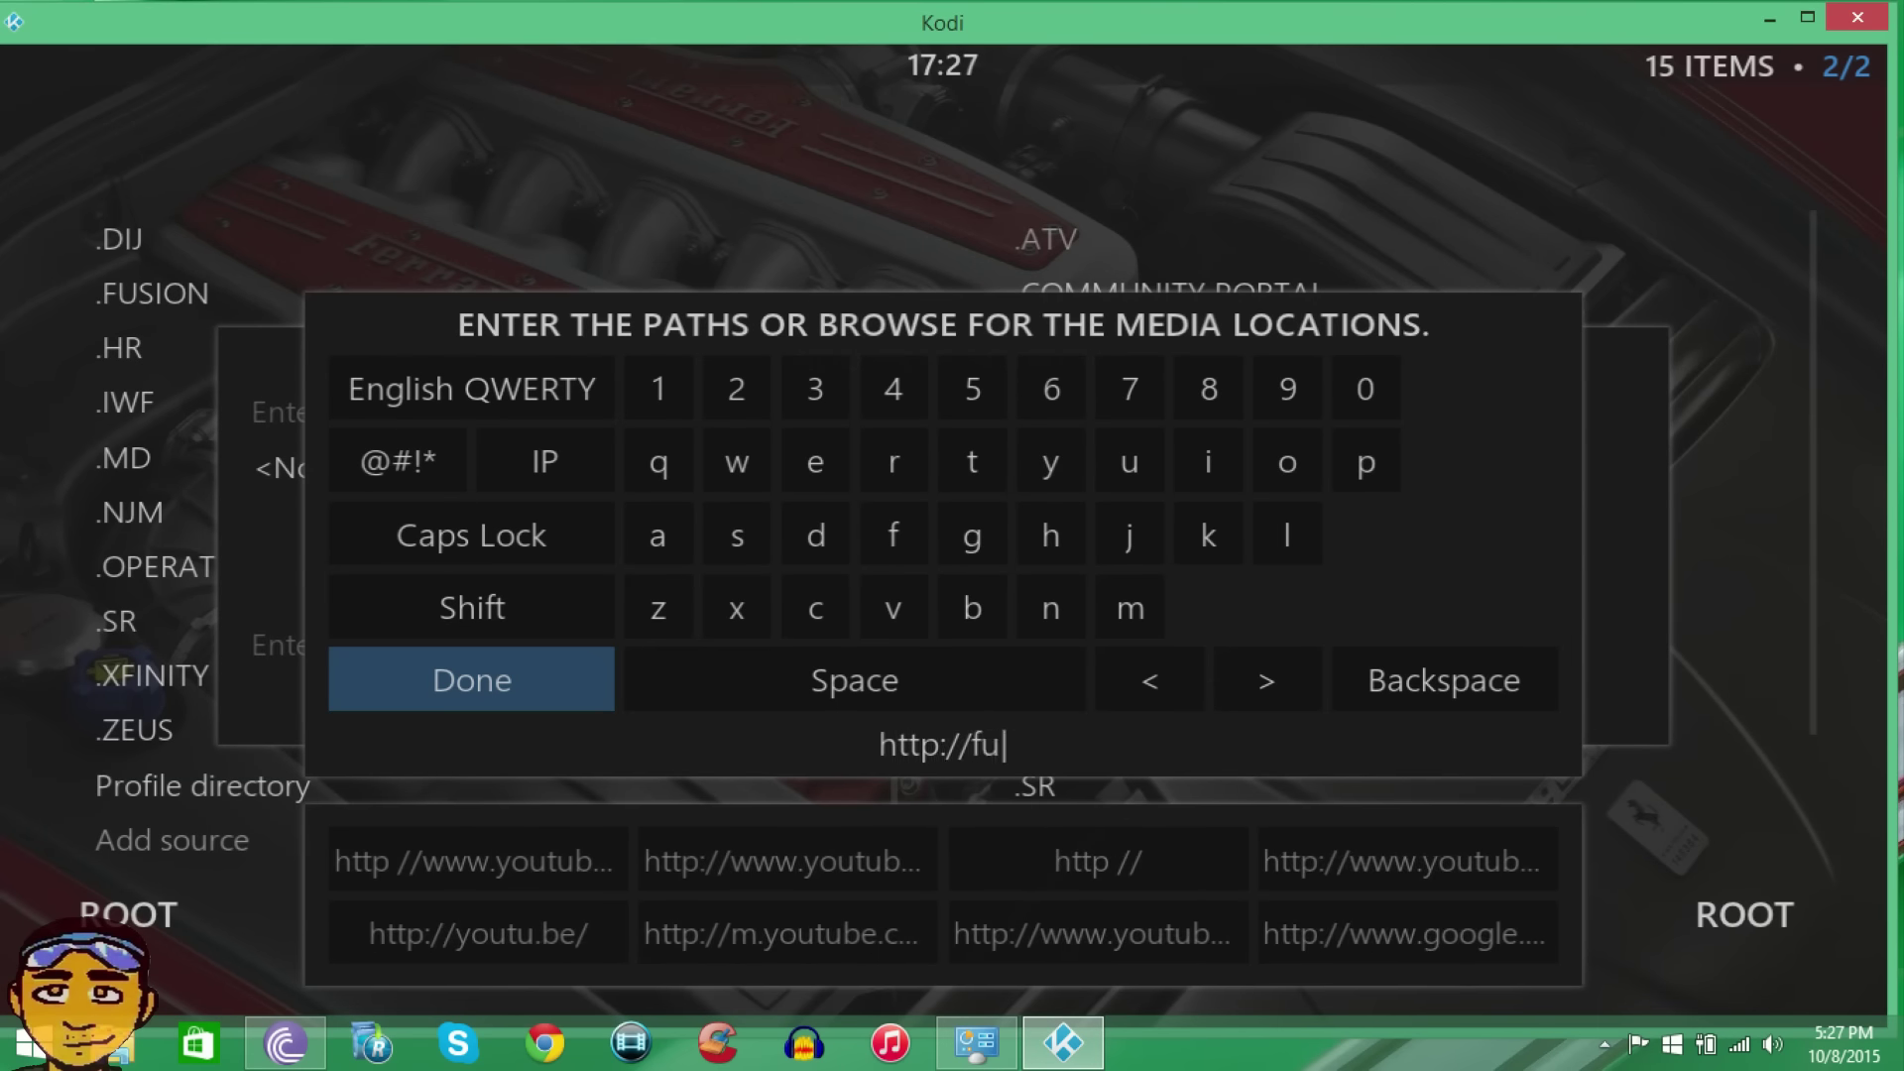
text(sion.t)
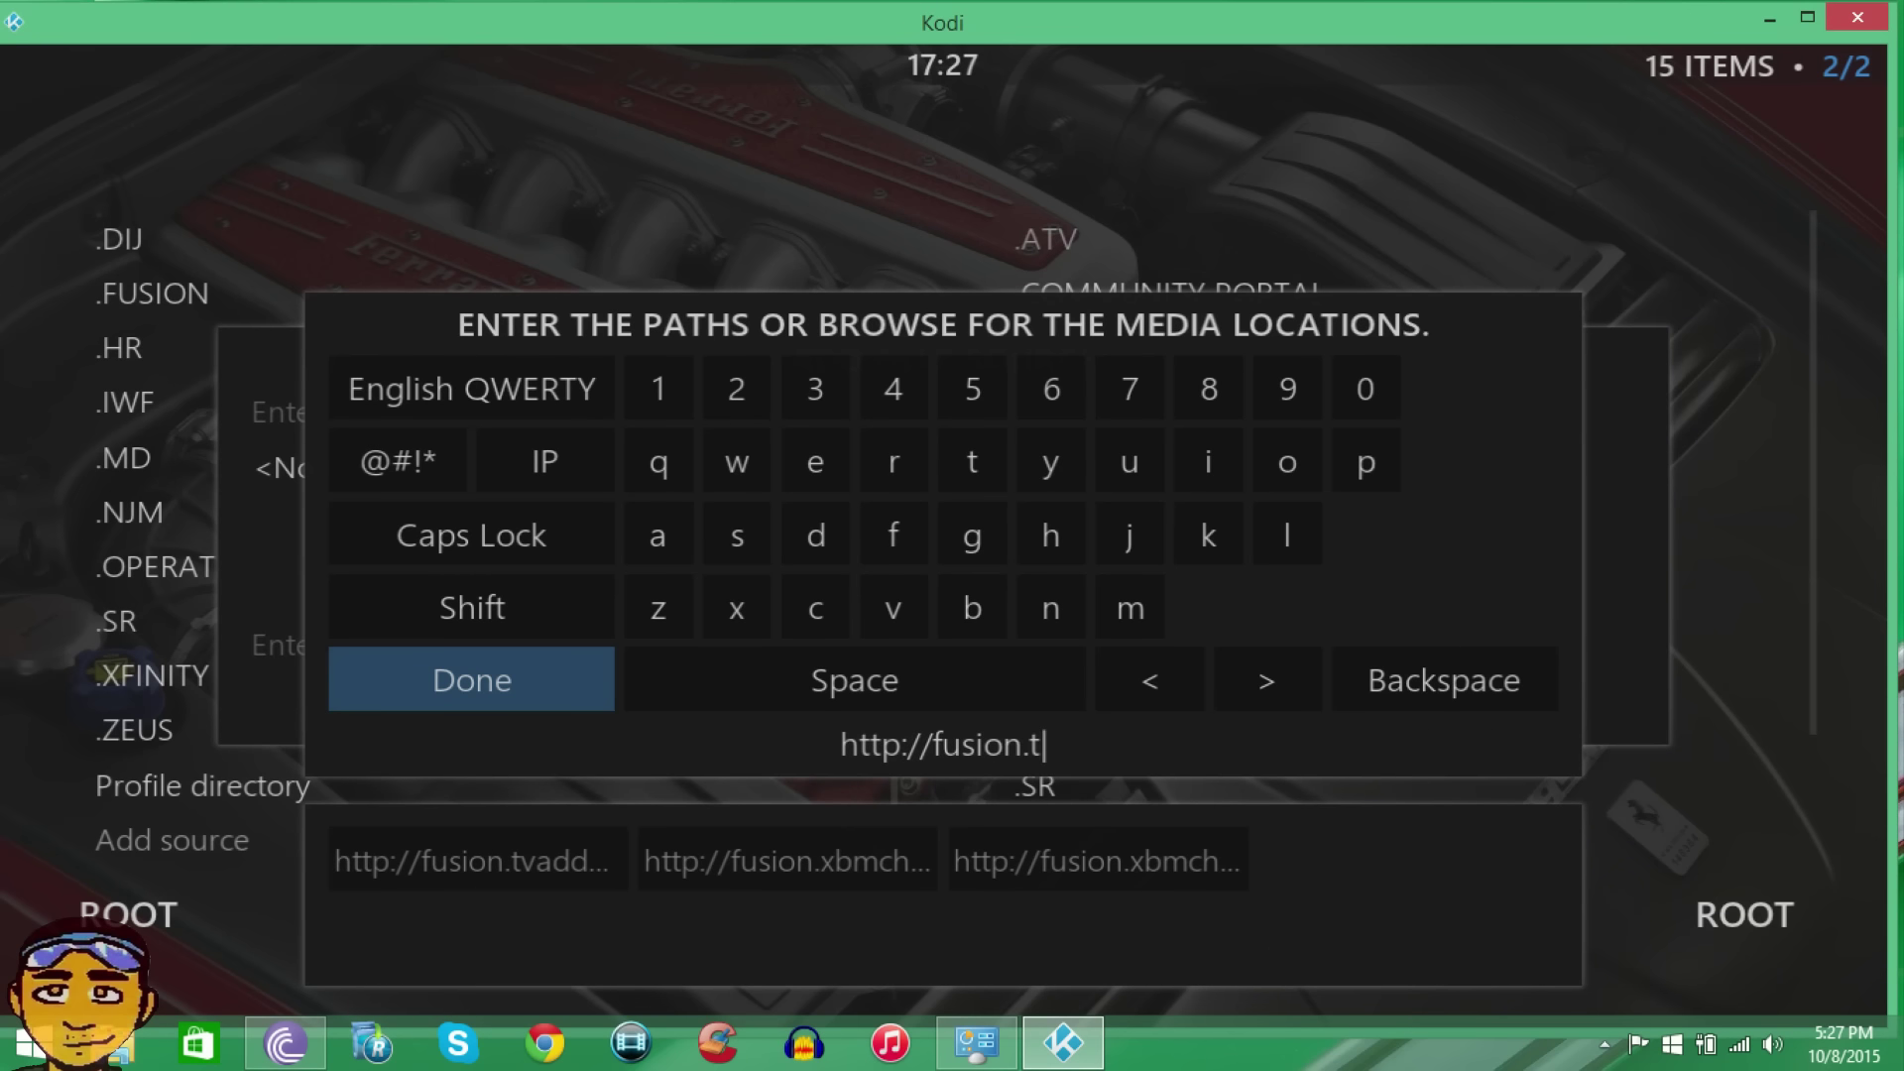
text(vaddons.ag)
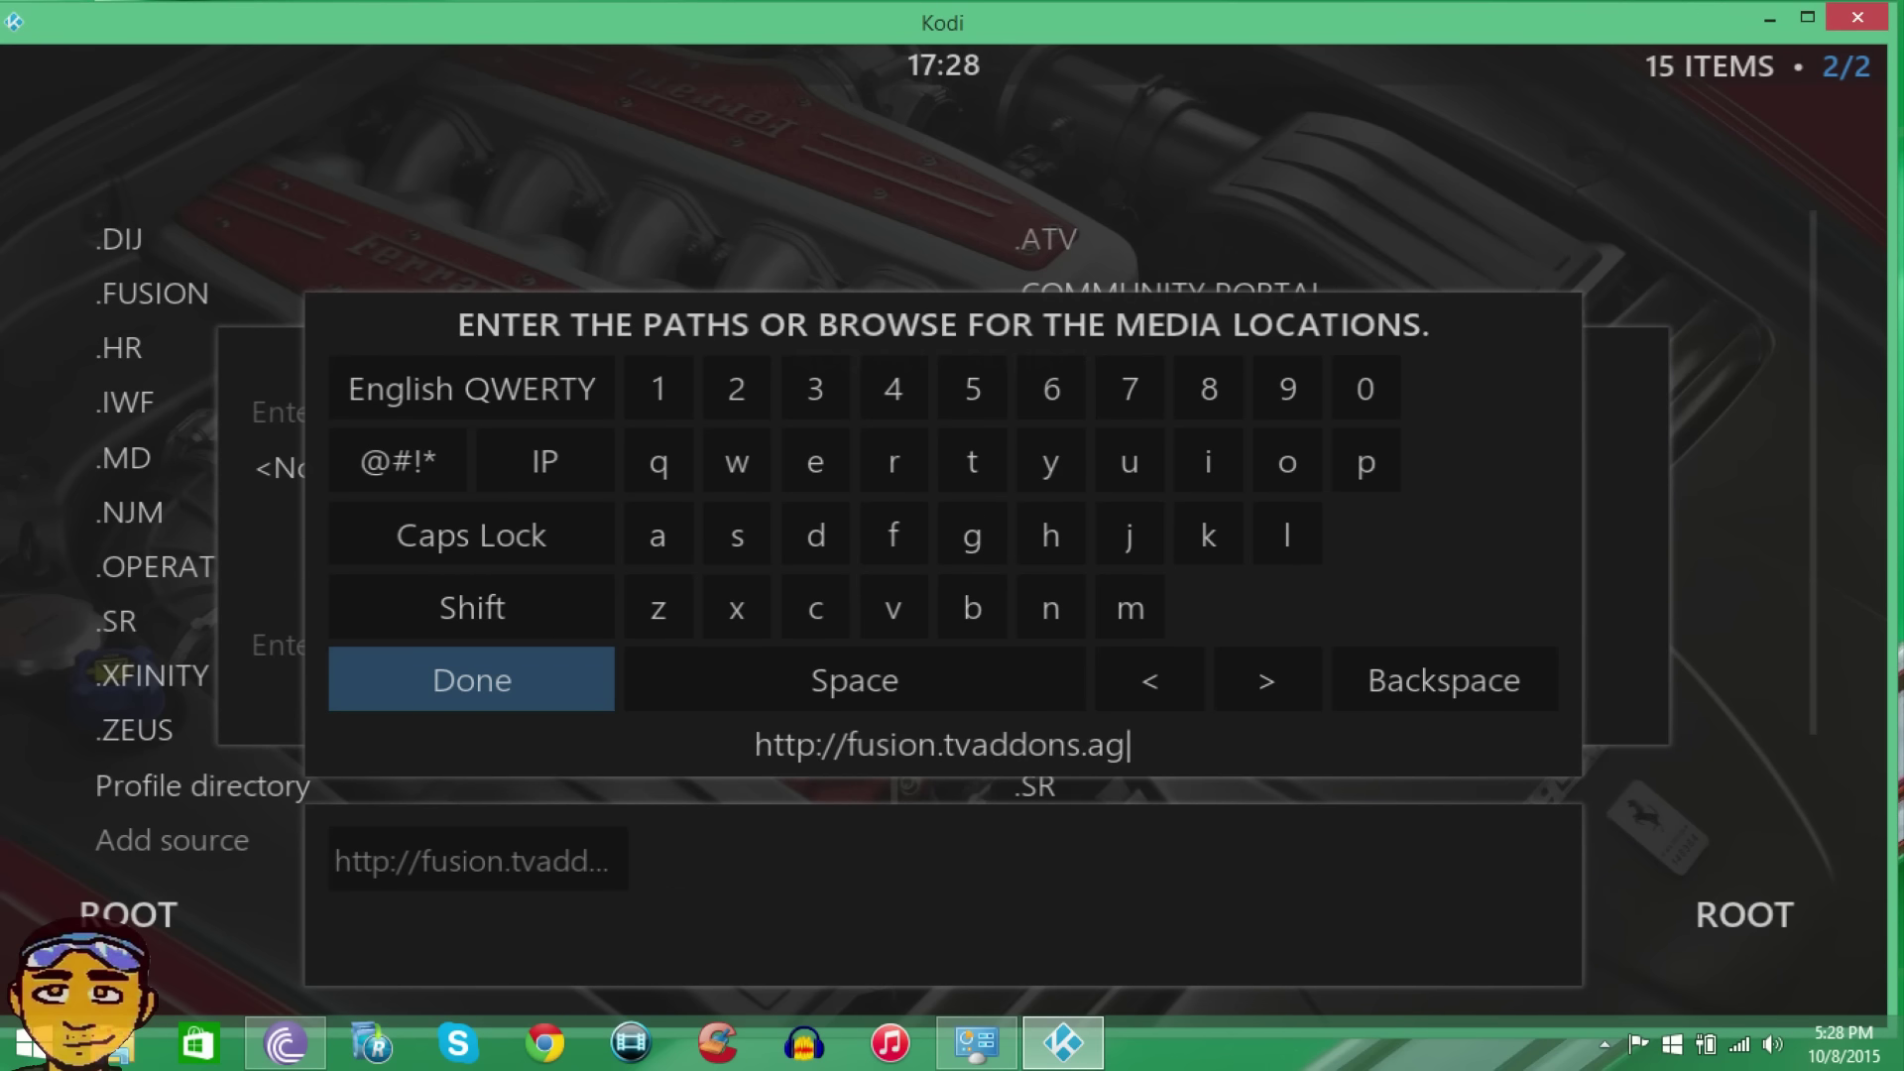
key(Return)
Name the media source .Metalkettle, save it, and leave the File Manager
key(Down)
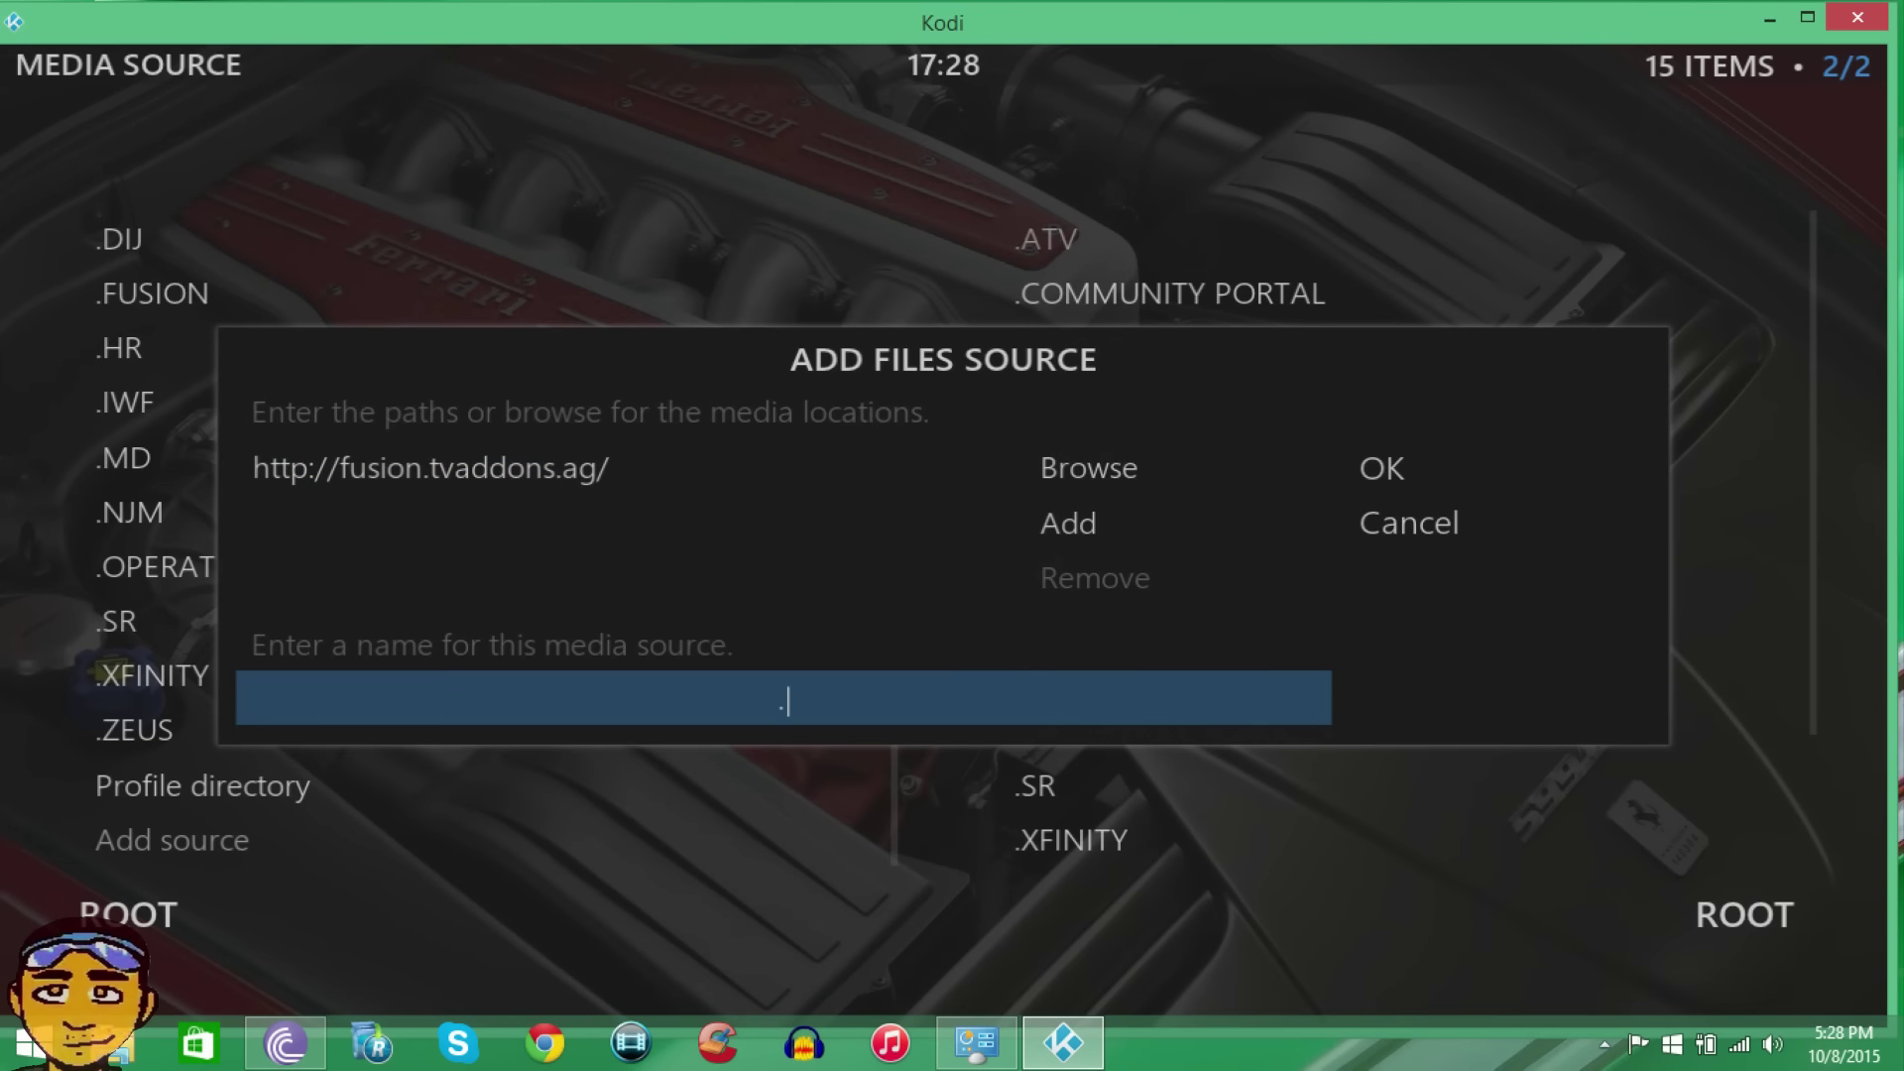
text(.Metalkettle)
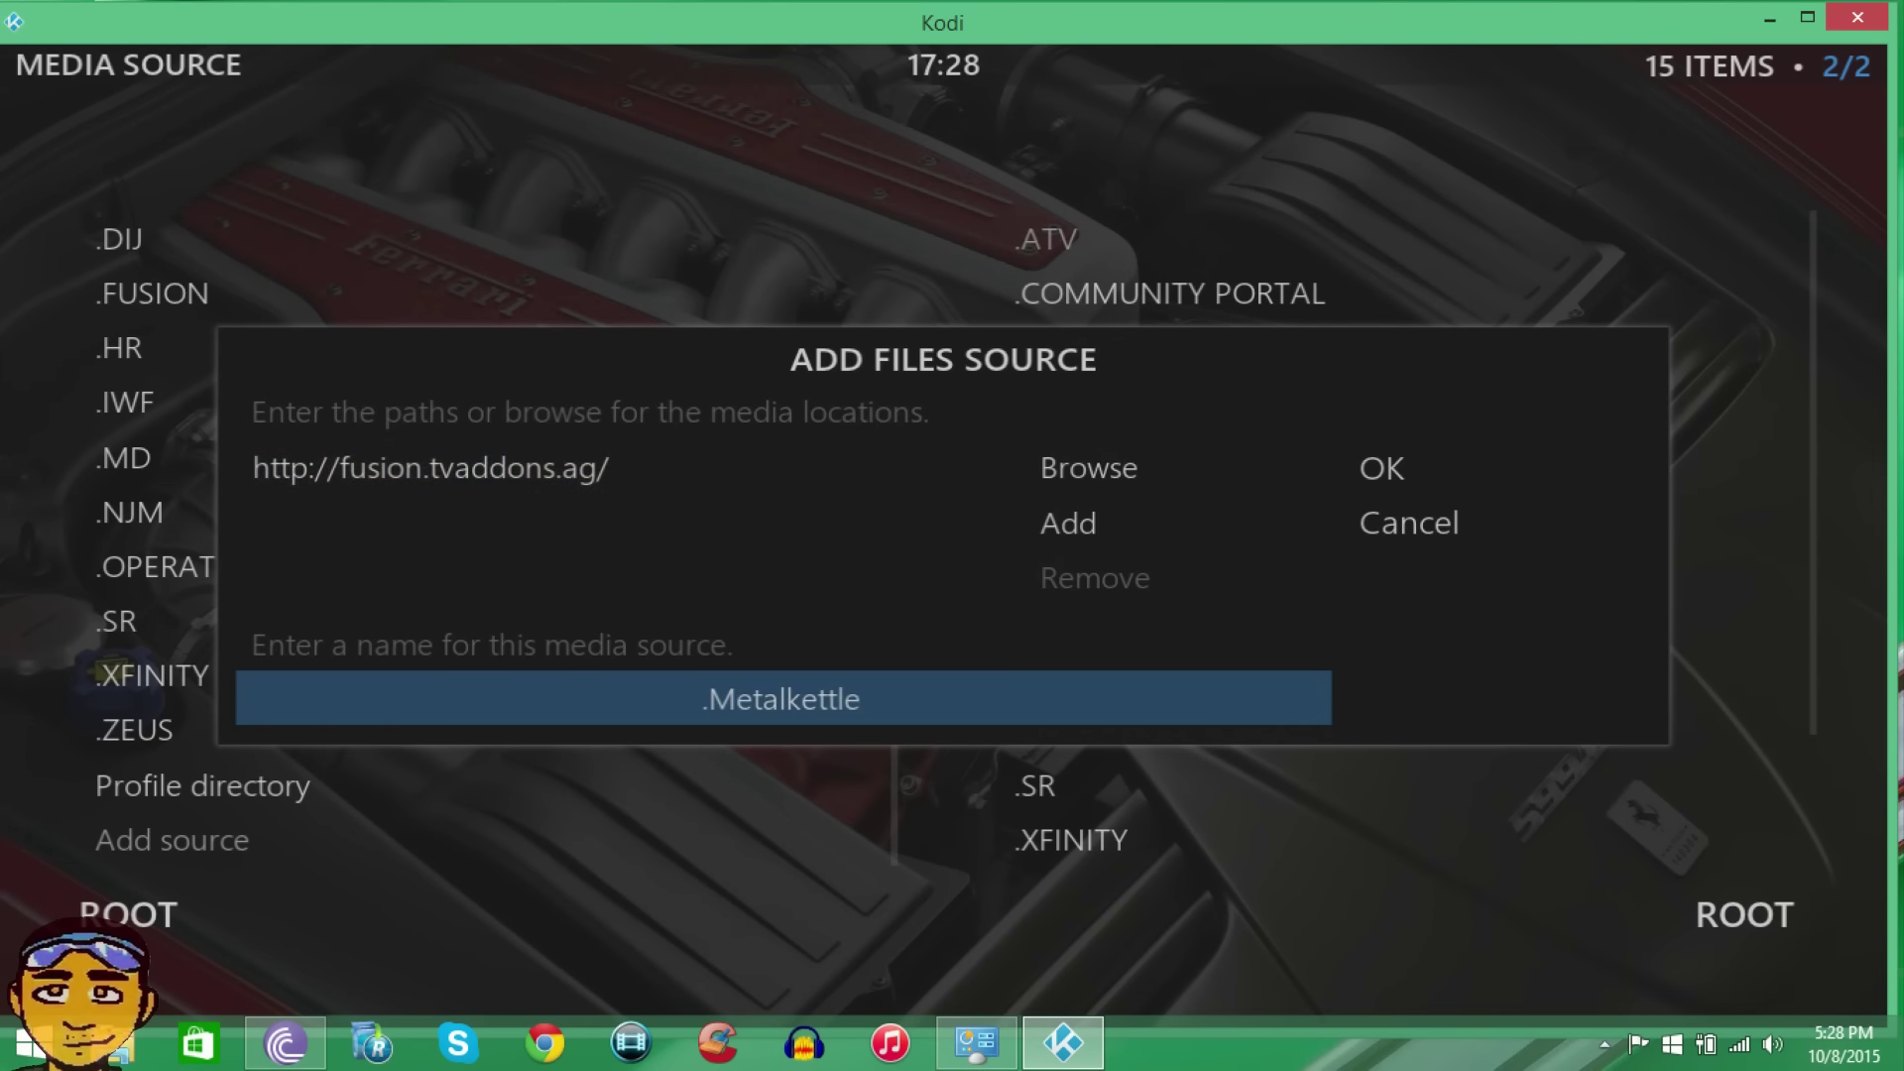
key(Right)
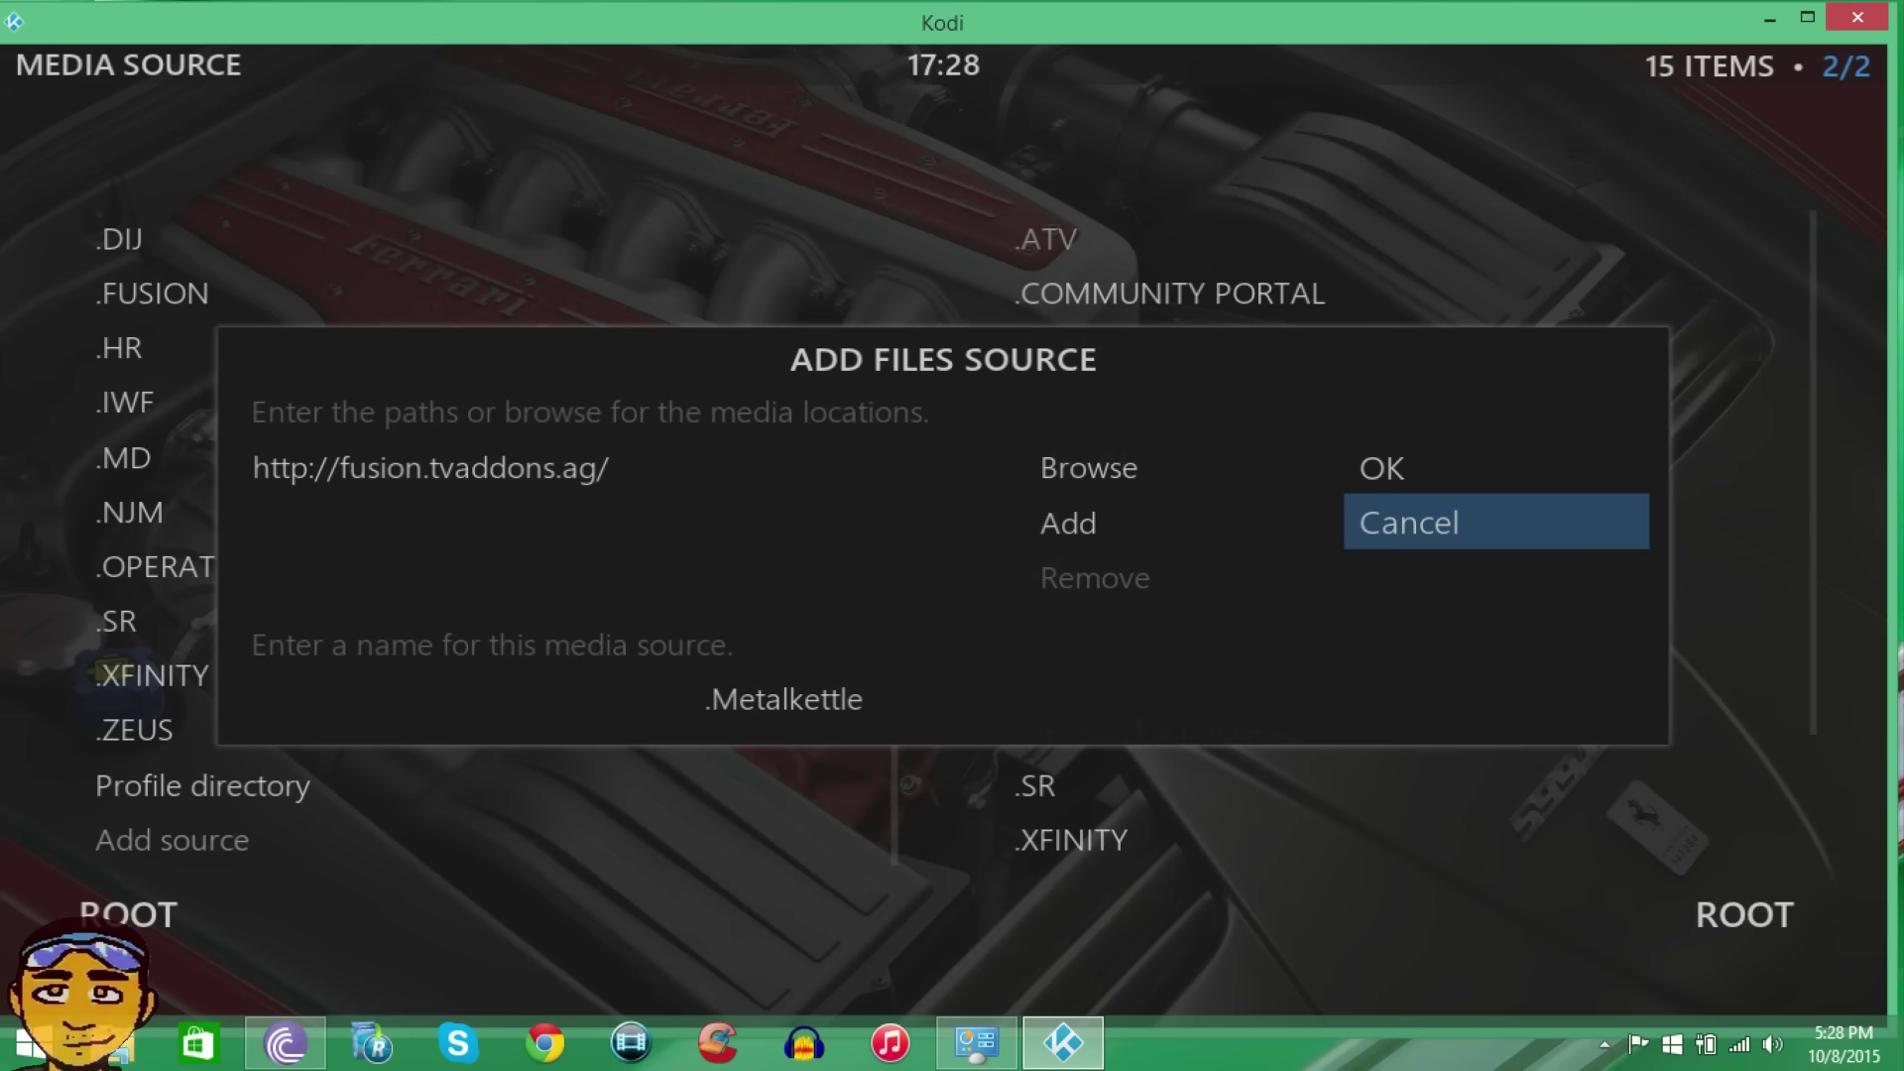
key(Up)
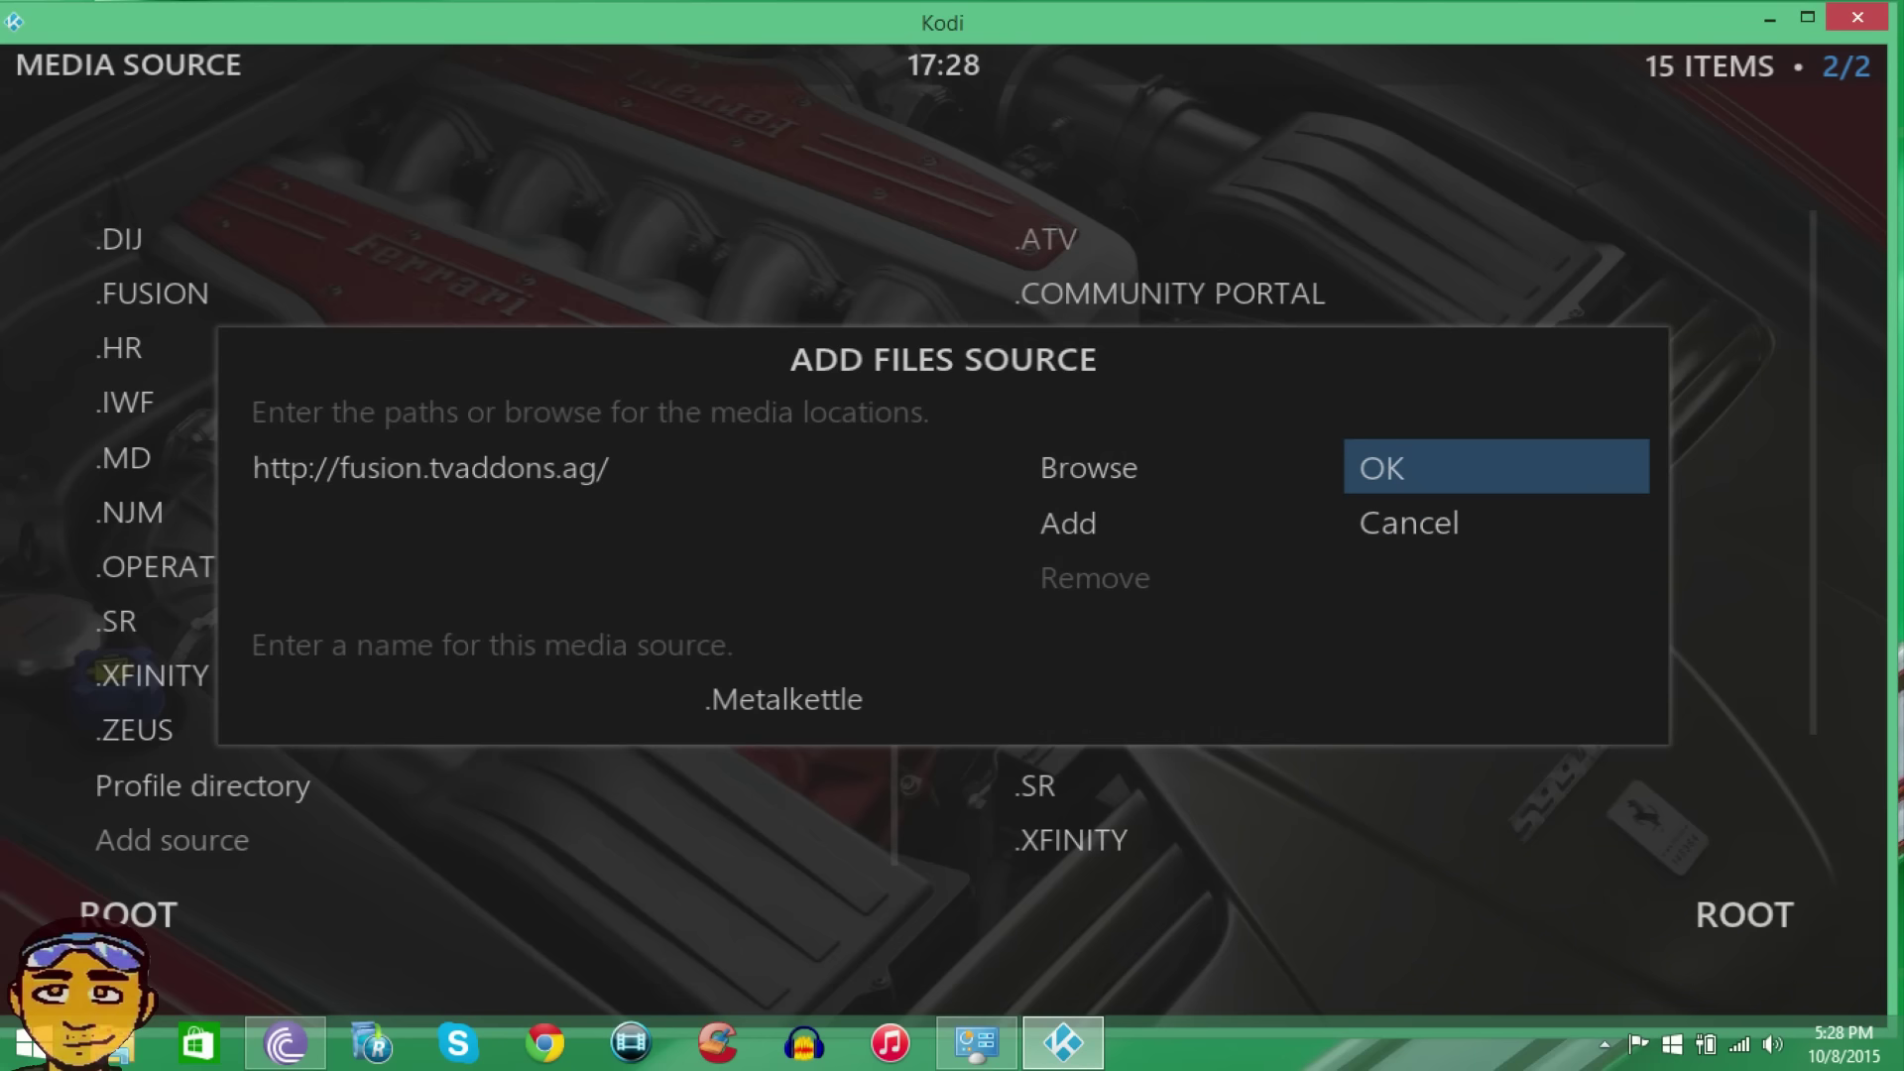
key(Return)
key(Escape)
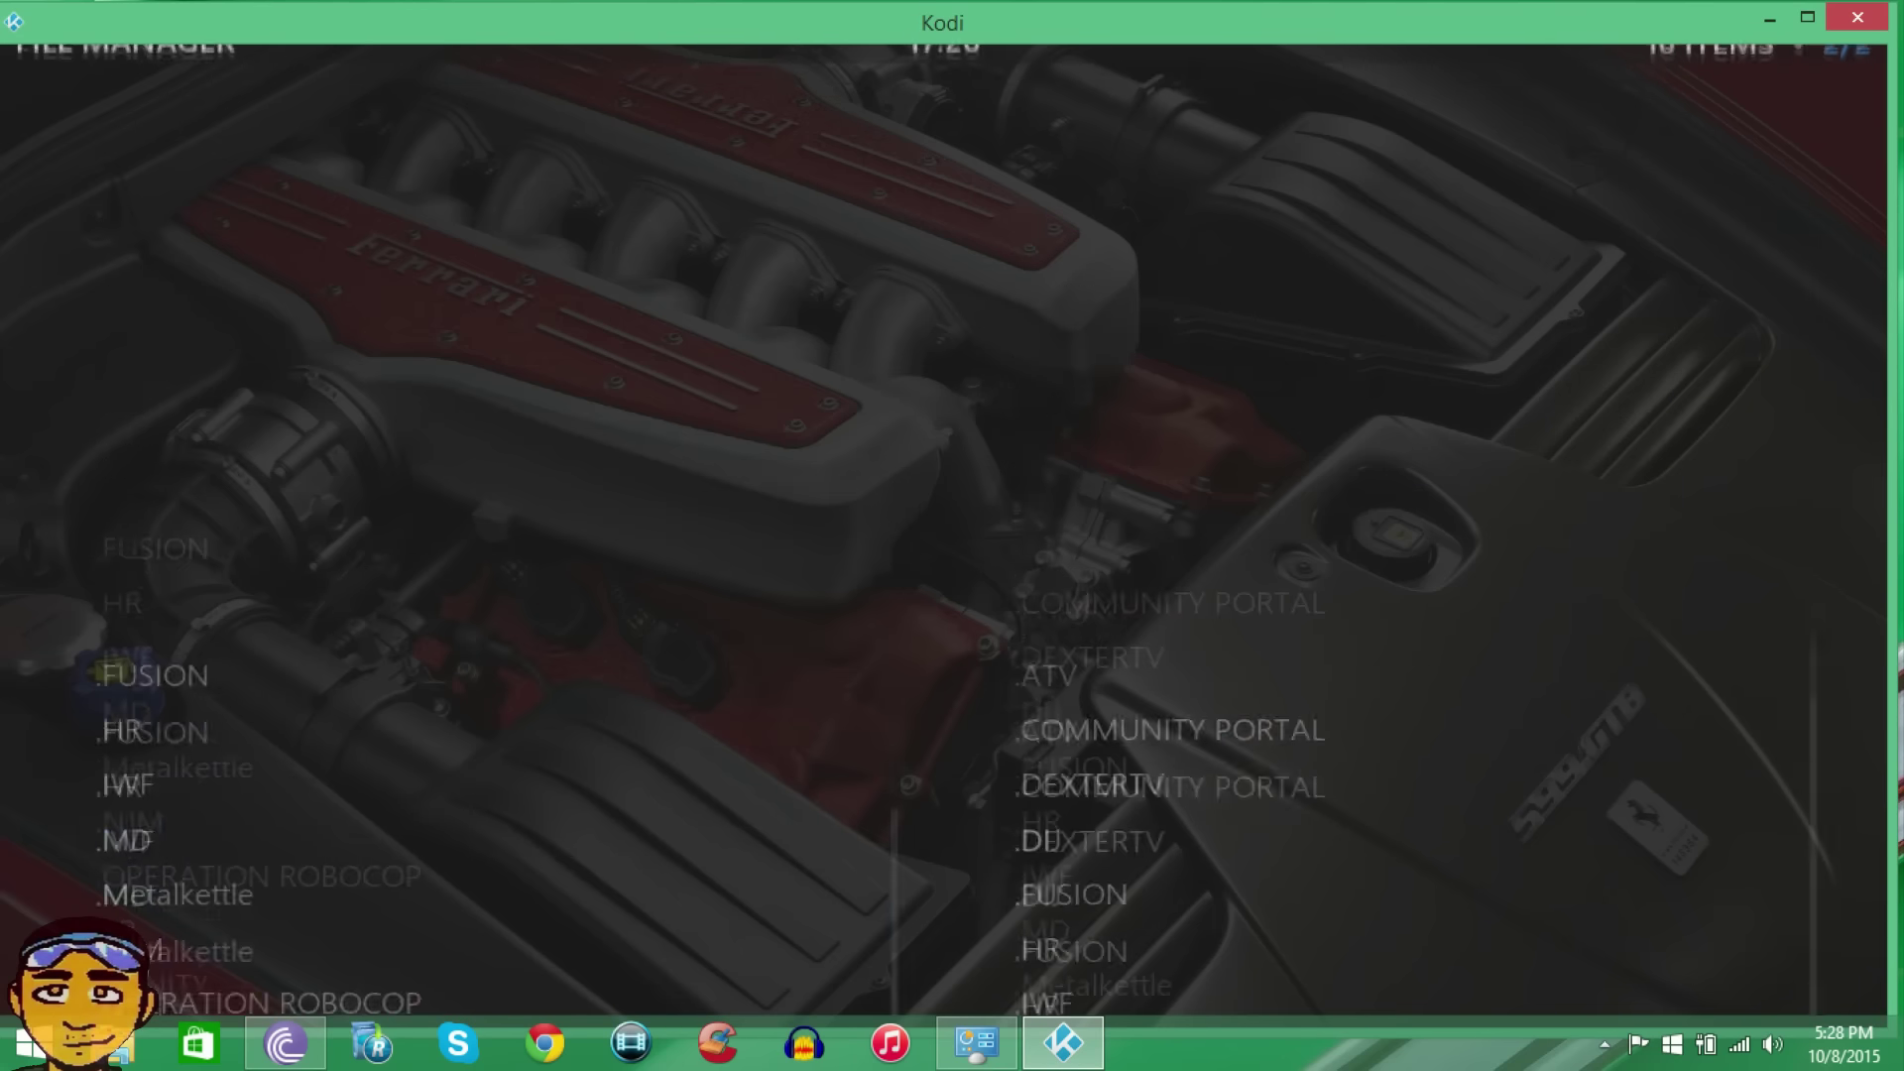
Open the Add-ons section of the system settings
key(Left)
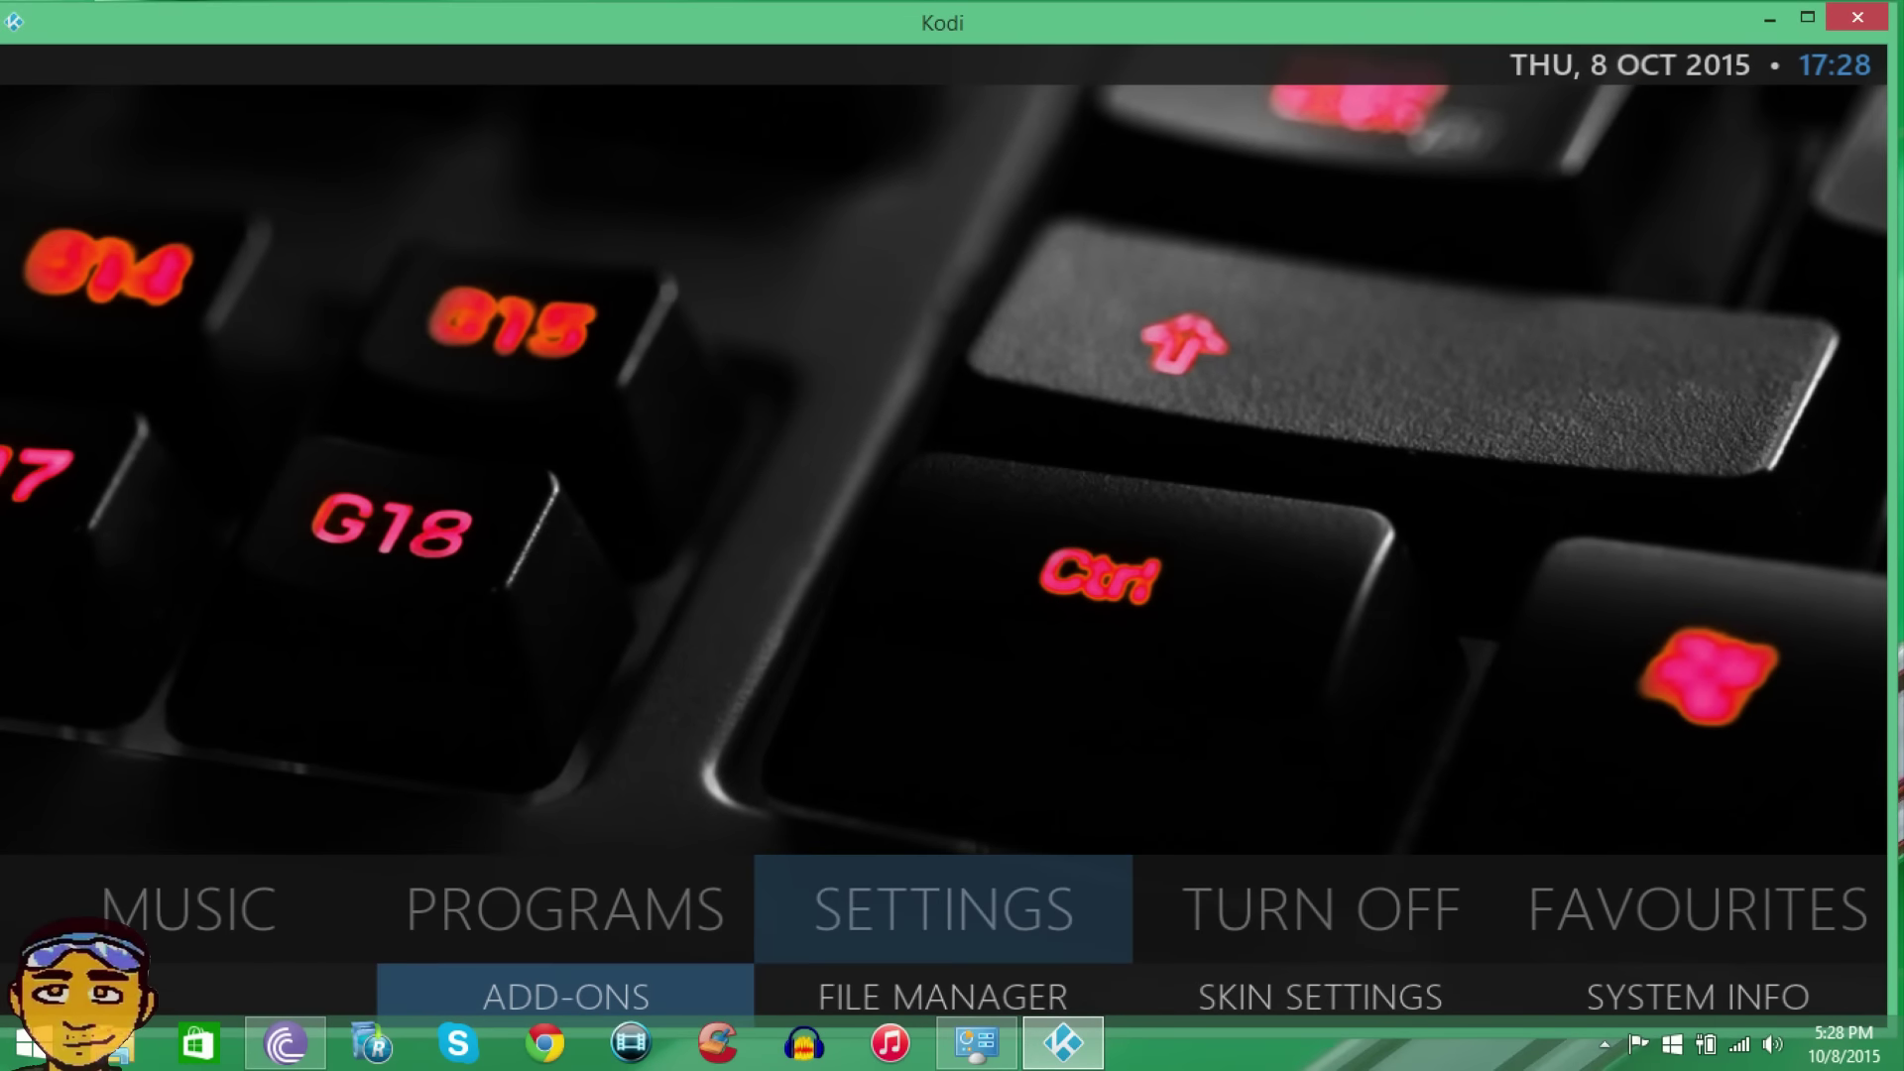
key(Up)
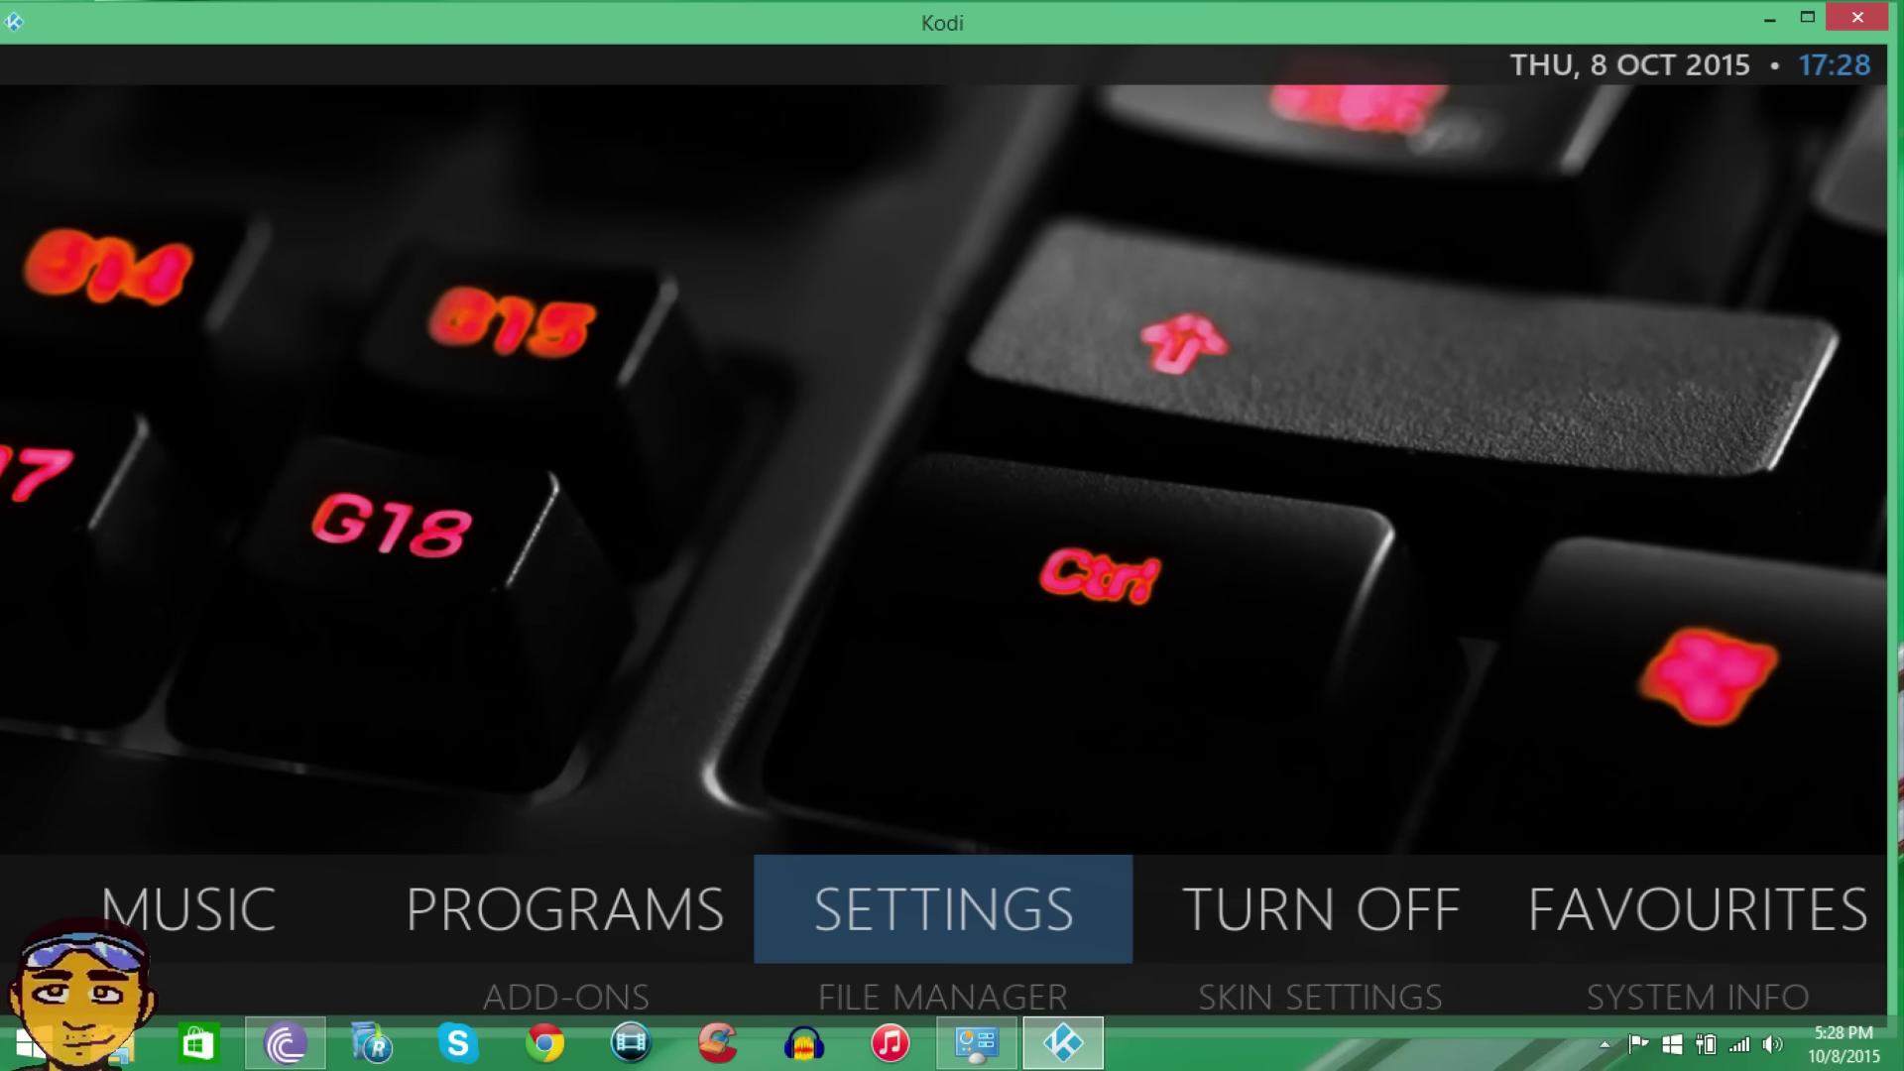
key(Return)
key(Up)
key(Up)
key(Up)
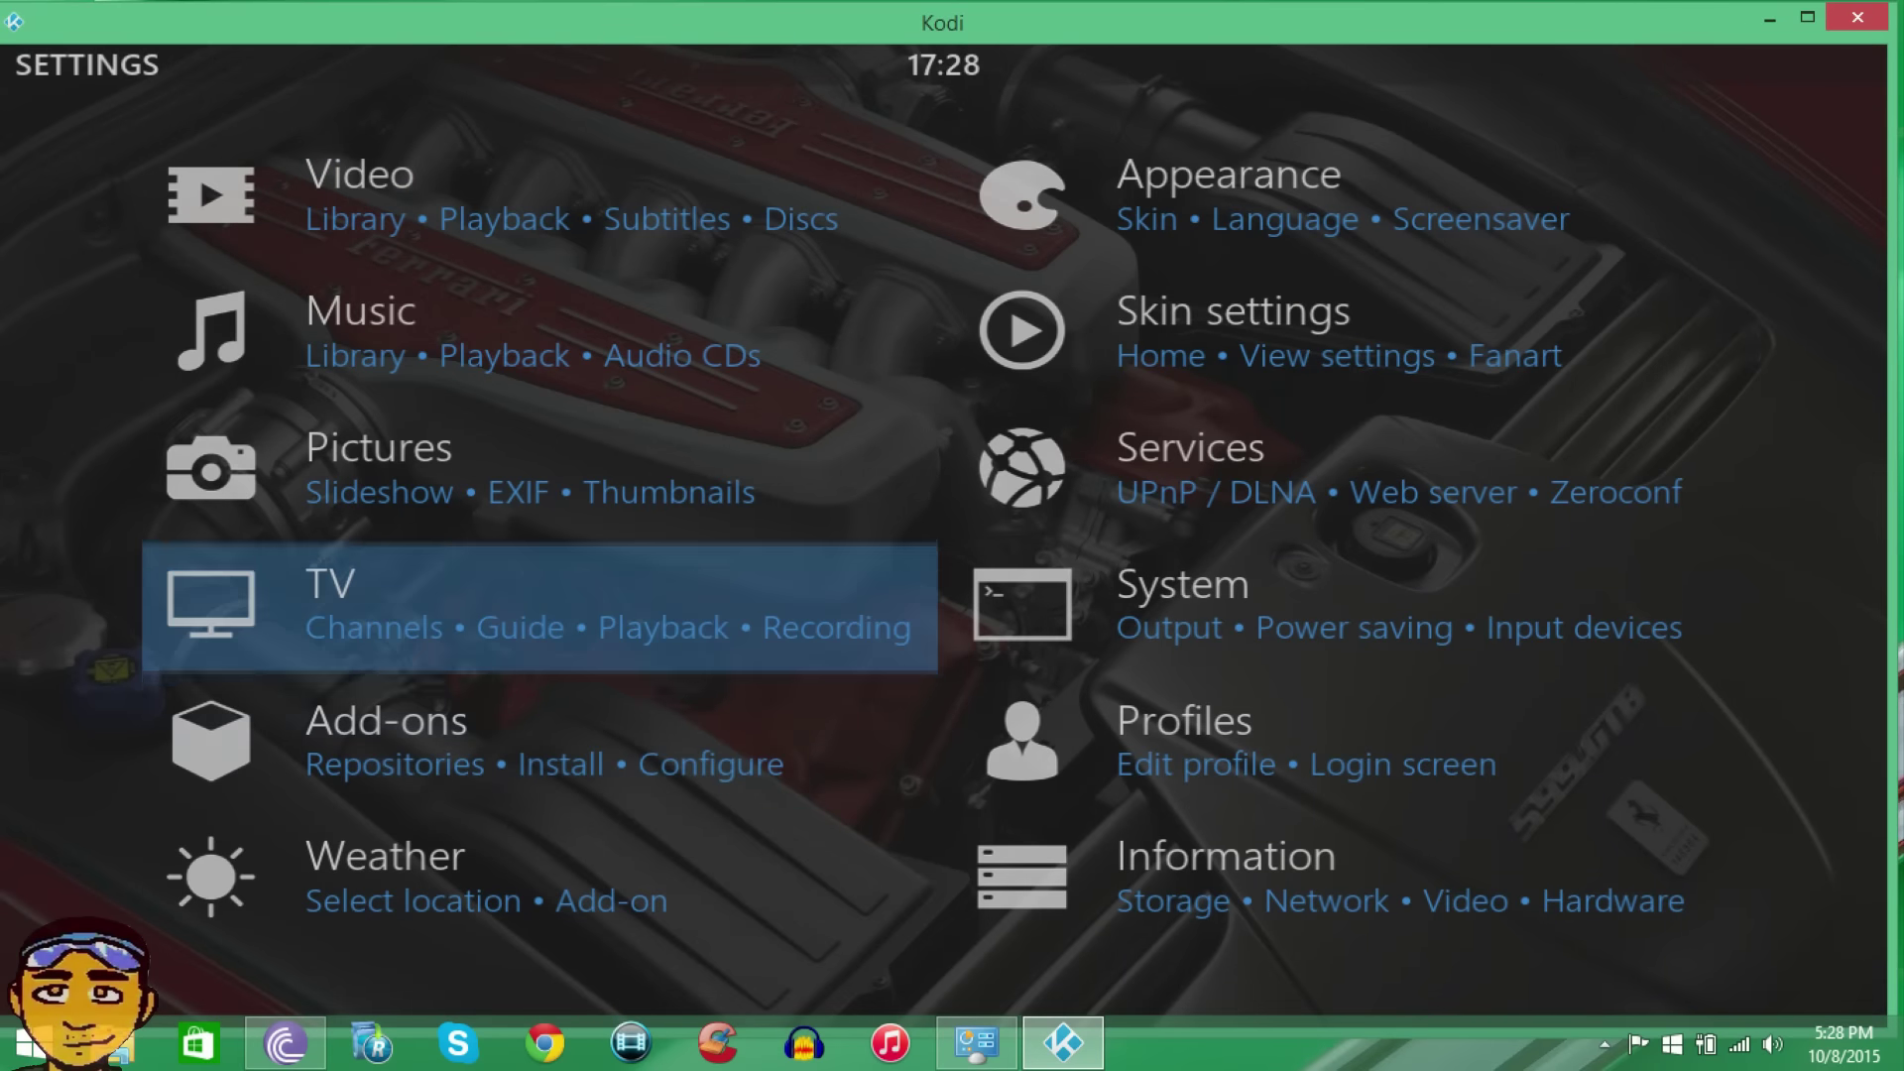
key(Down)
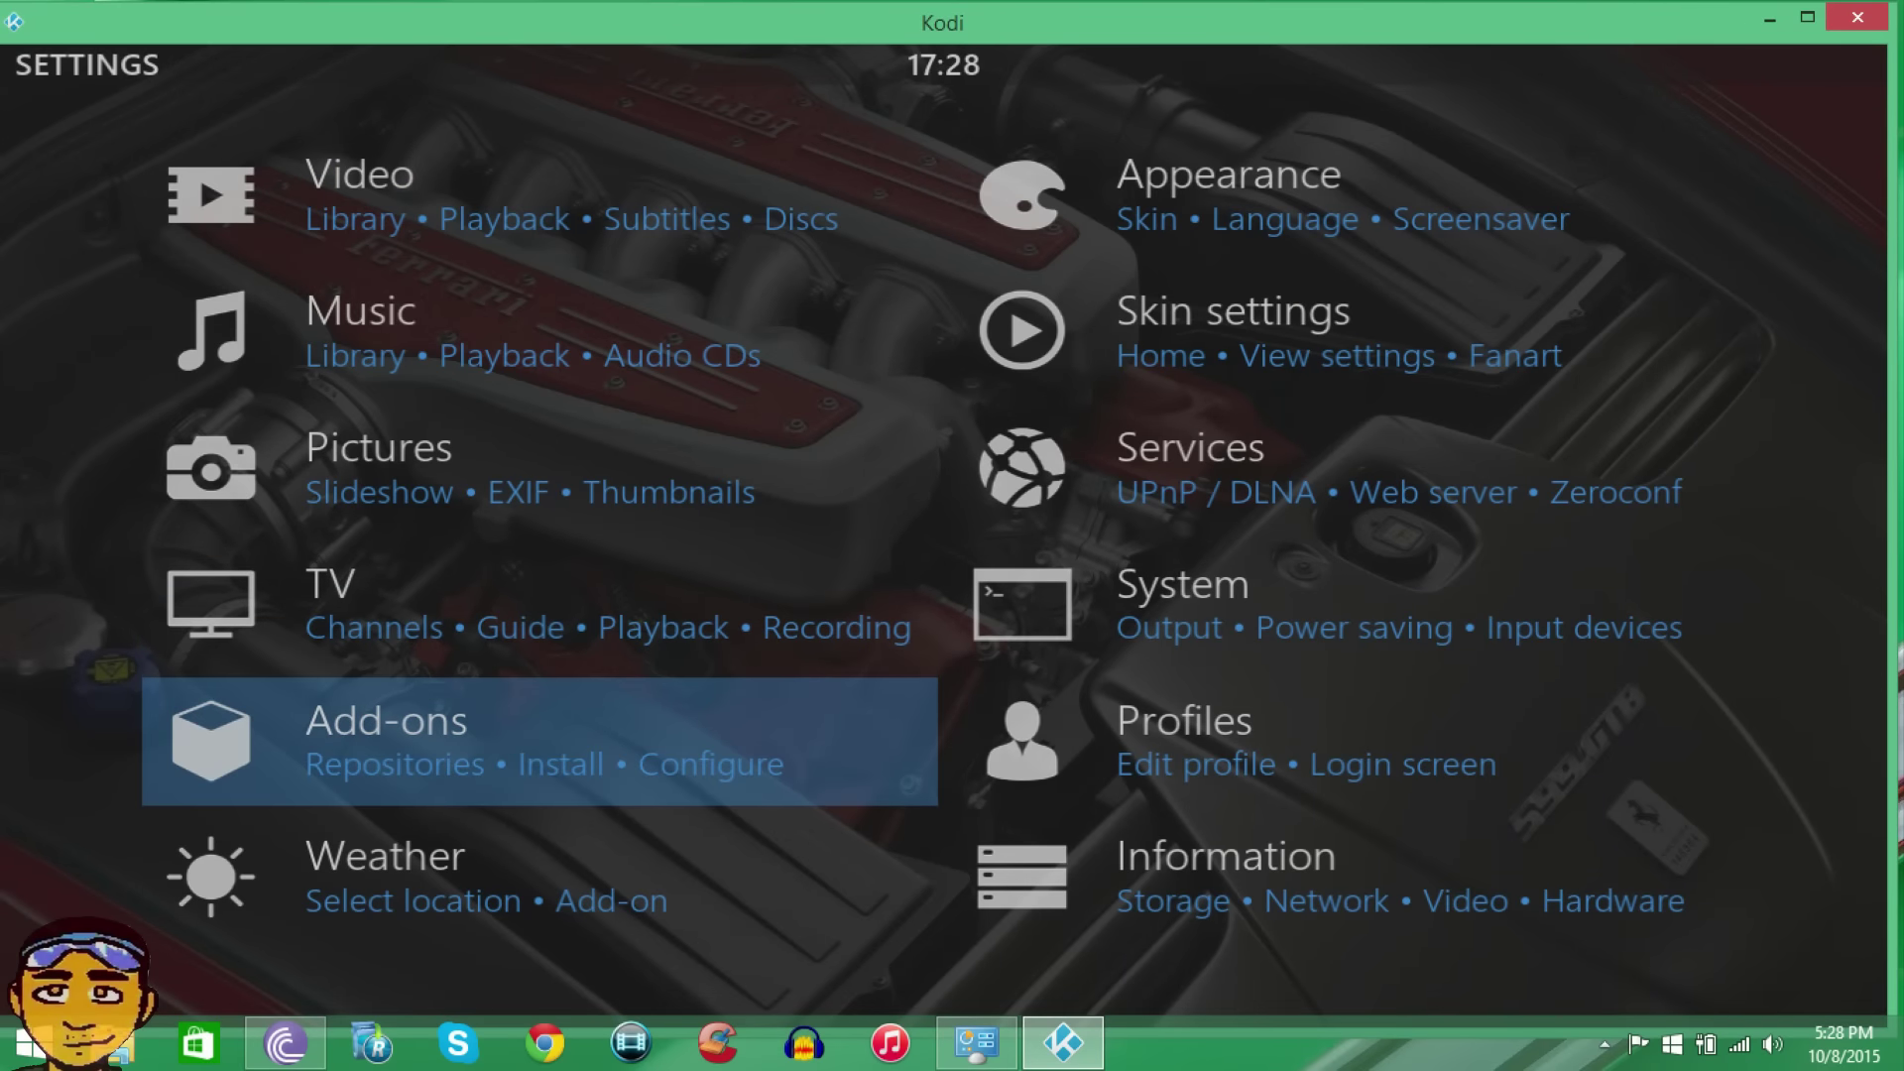
key(Return)
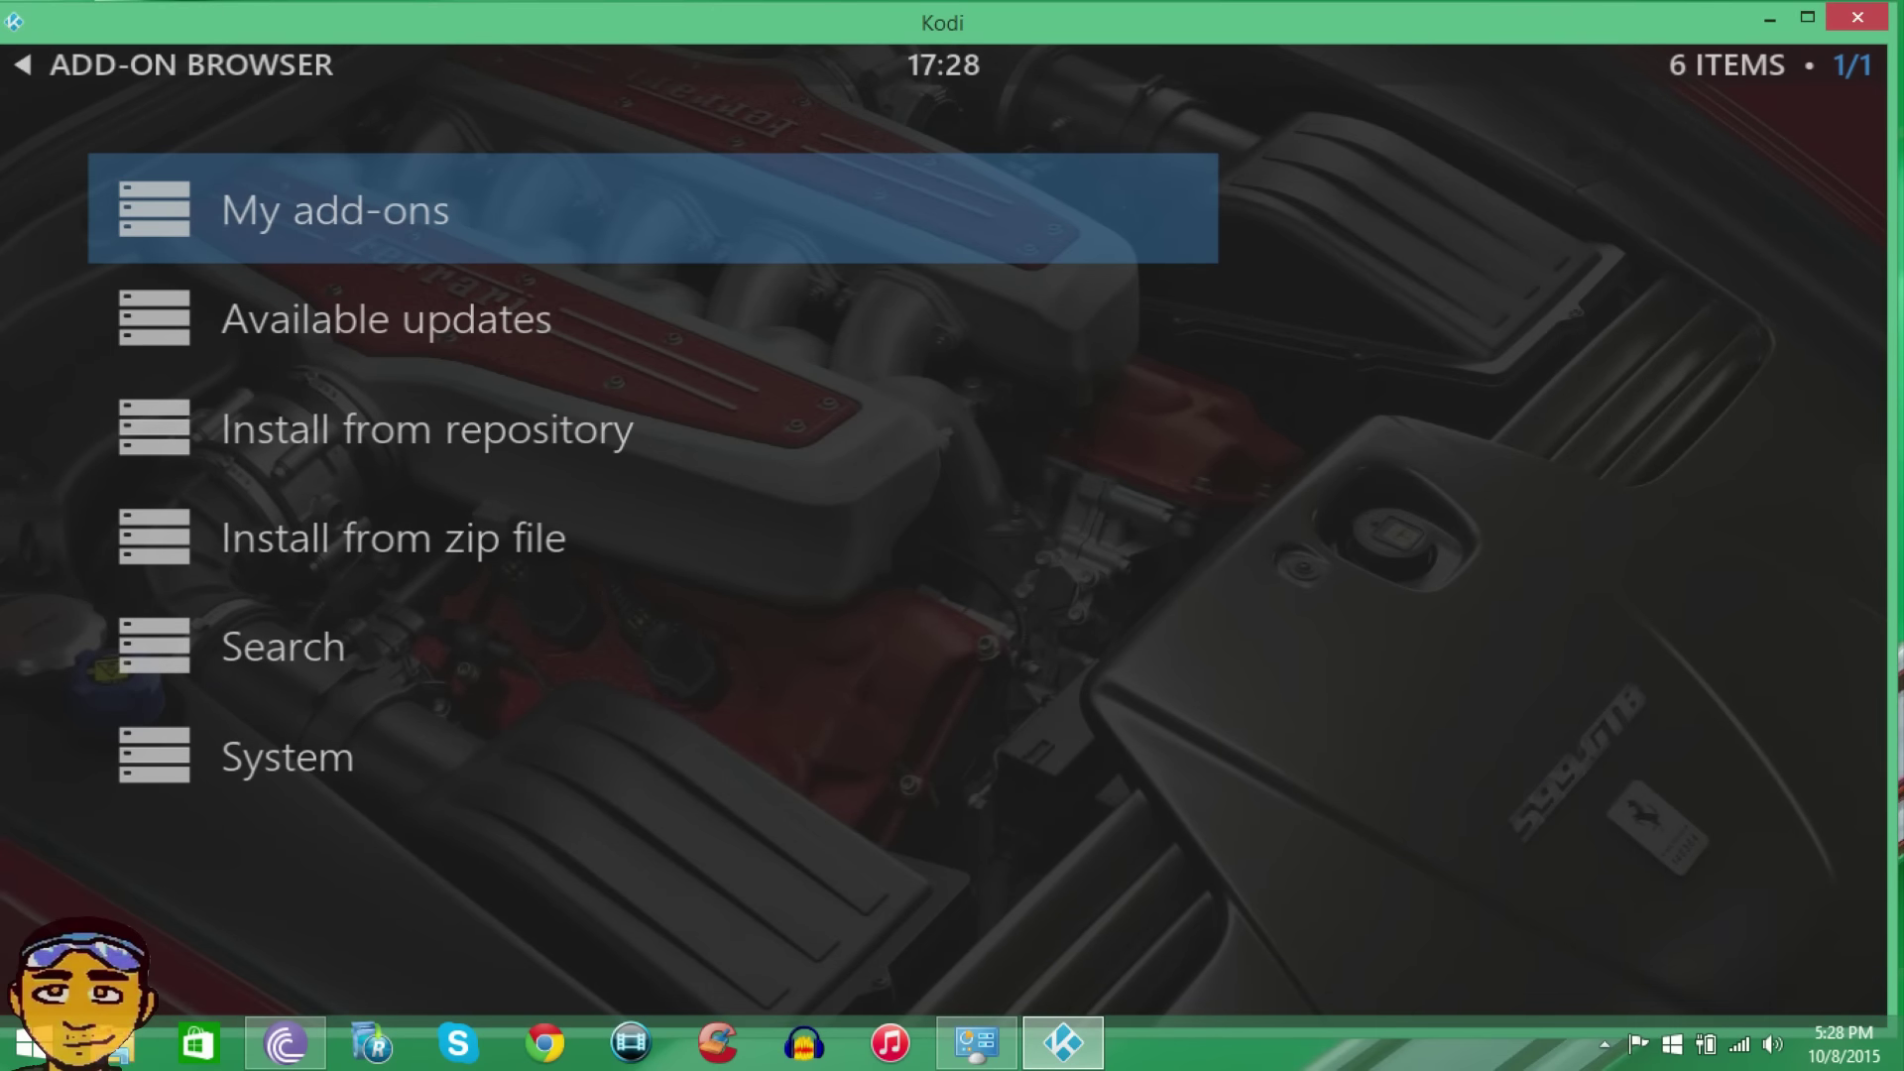
Start installing an add-on from a zip file
key(Down)
key(Down)
key(Down)
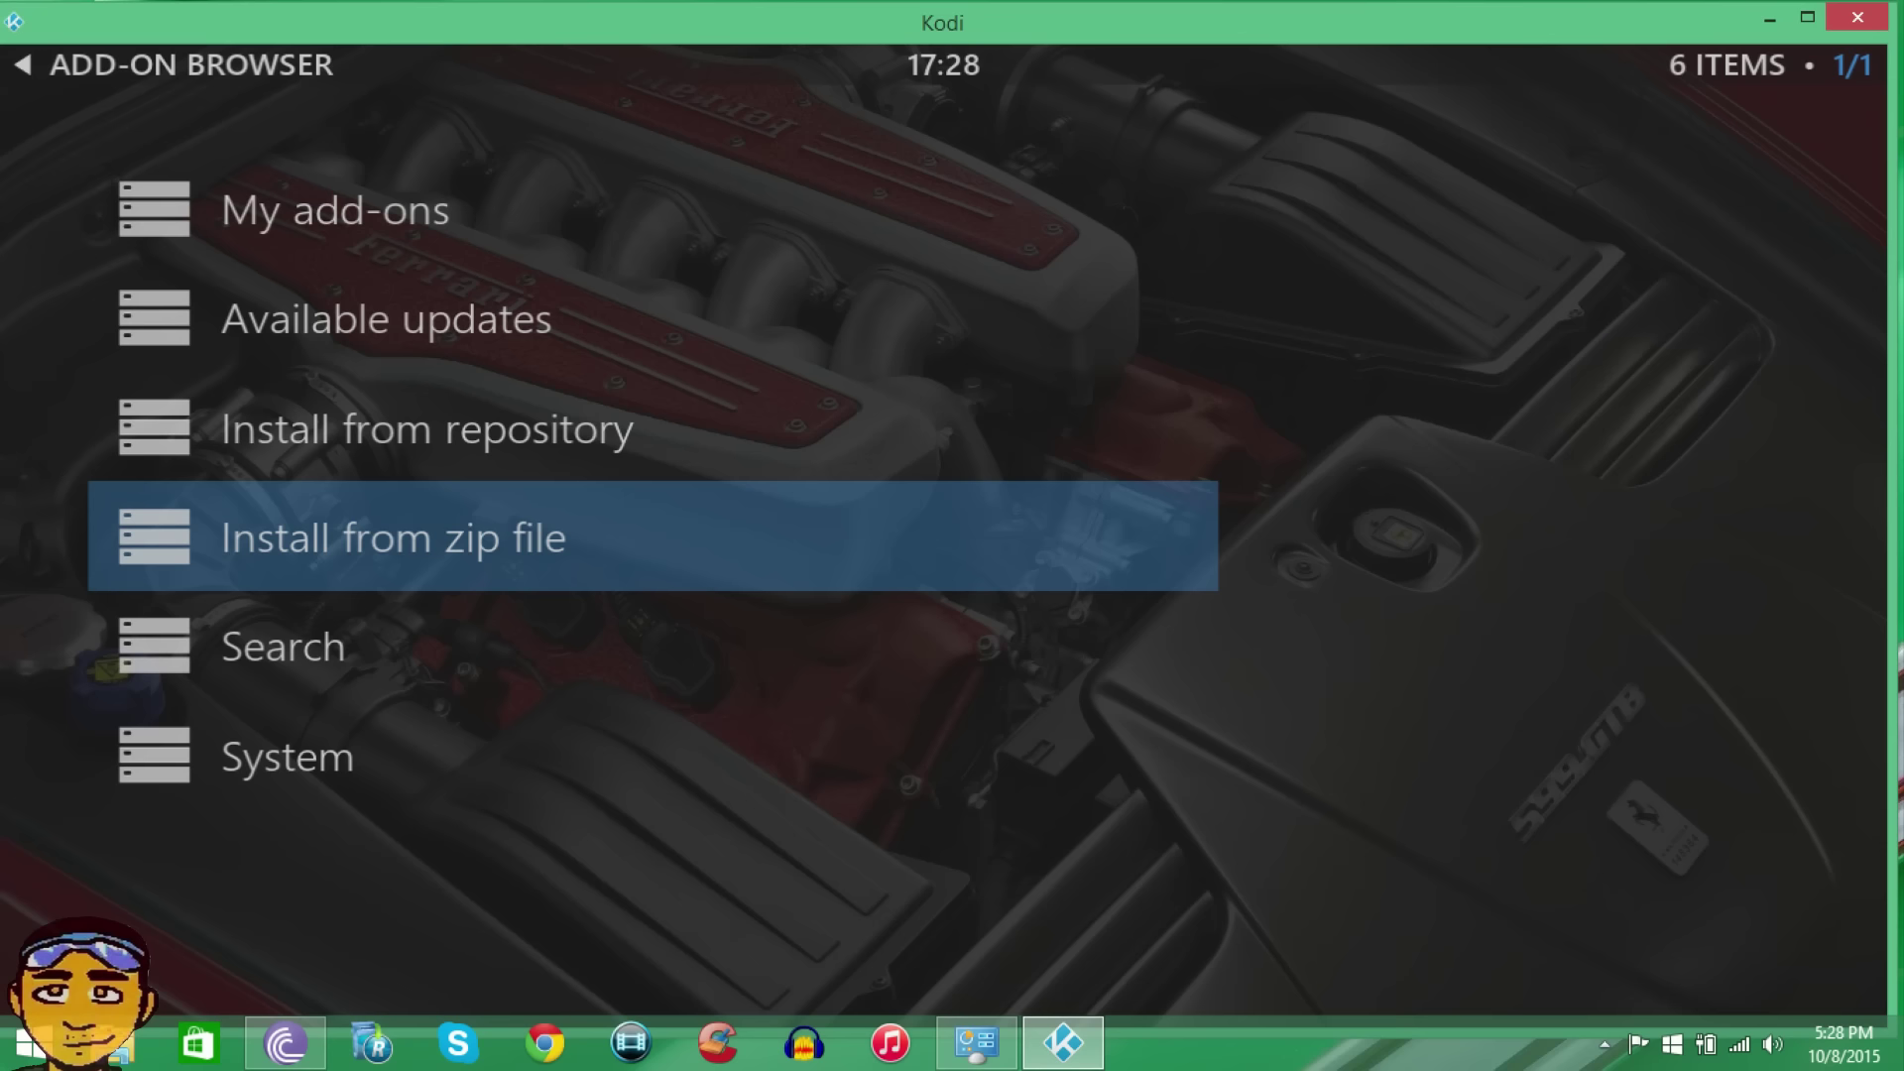
key(Up)
key(Down)
key(Up)
key(Down)
key(Return)
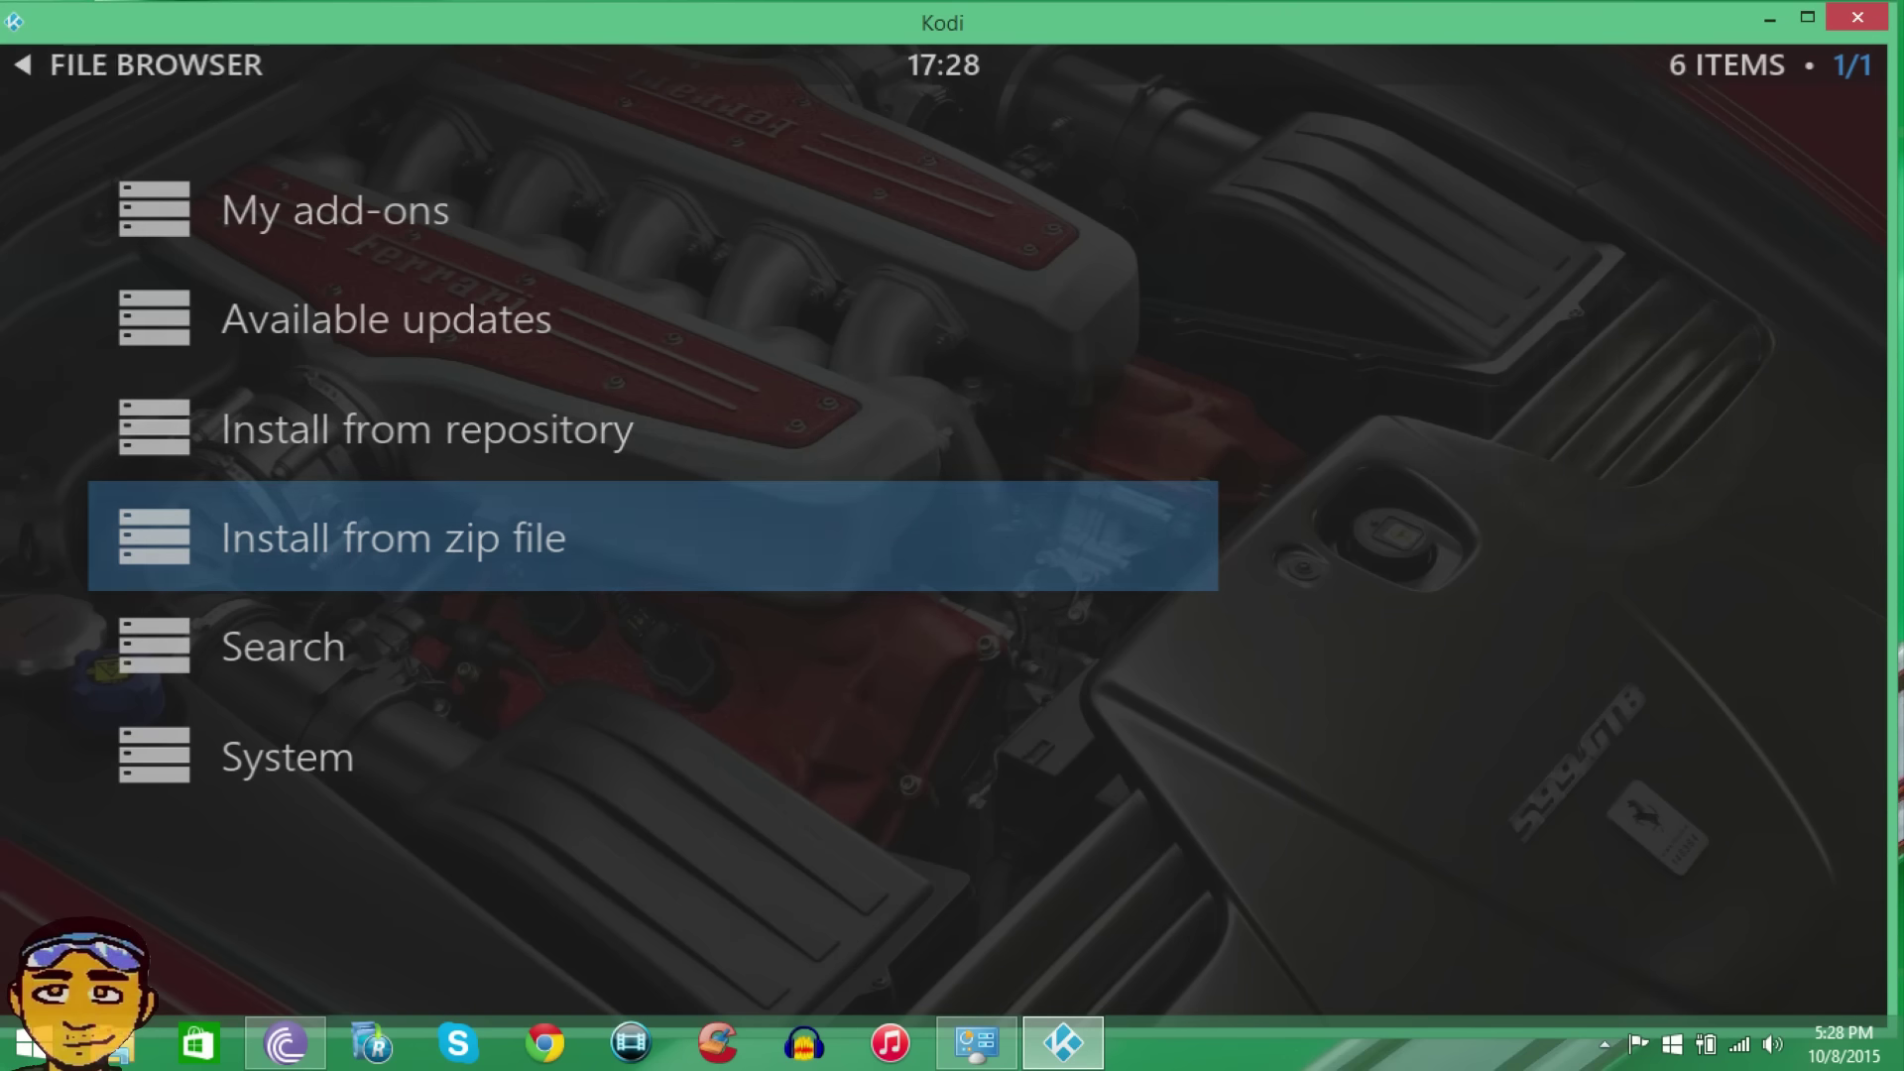
Open the .Metalkettle source in the zip file browser
key(Down)
key(Down)
key(Down)
key(Down)
key(Down)
key(Down)
key(Down)
key(Down)
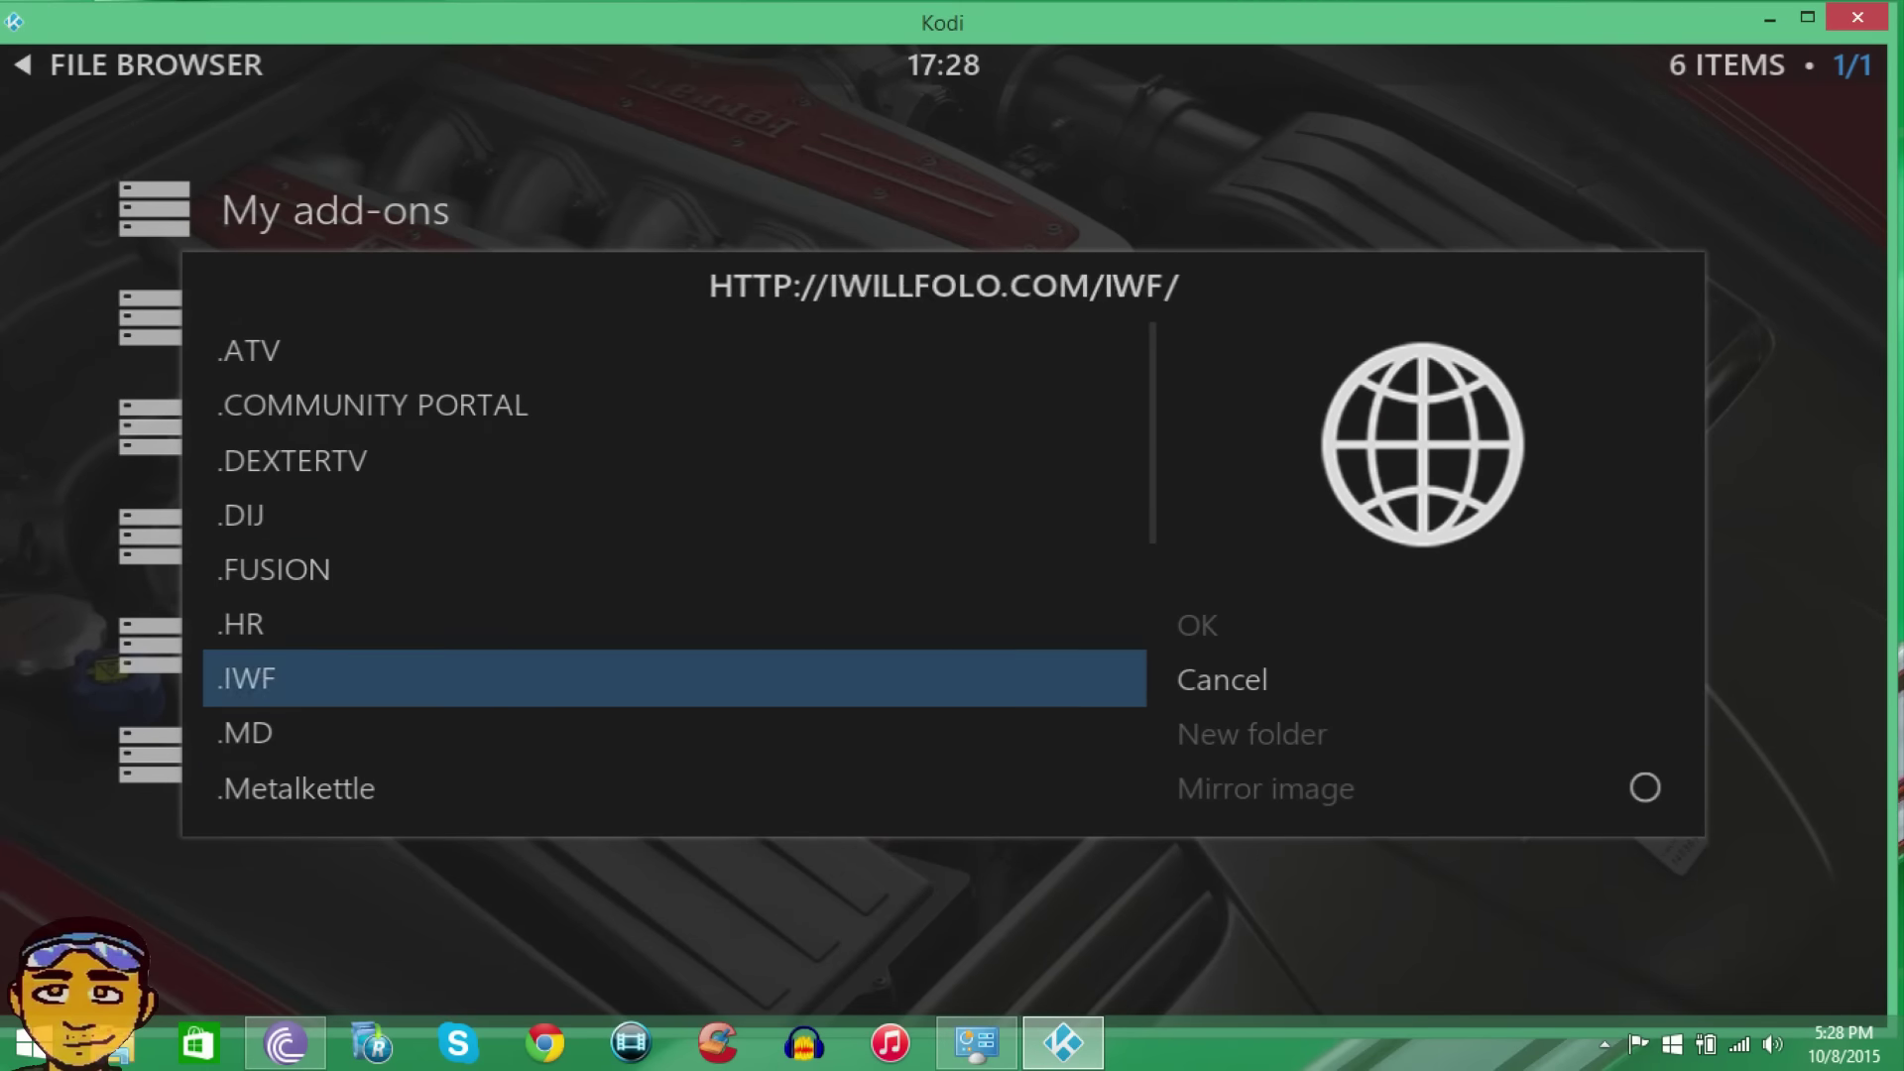
key(Return)
Open the xbmc-repos folder within the source
key(Down)
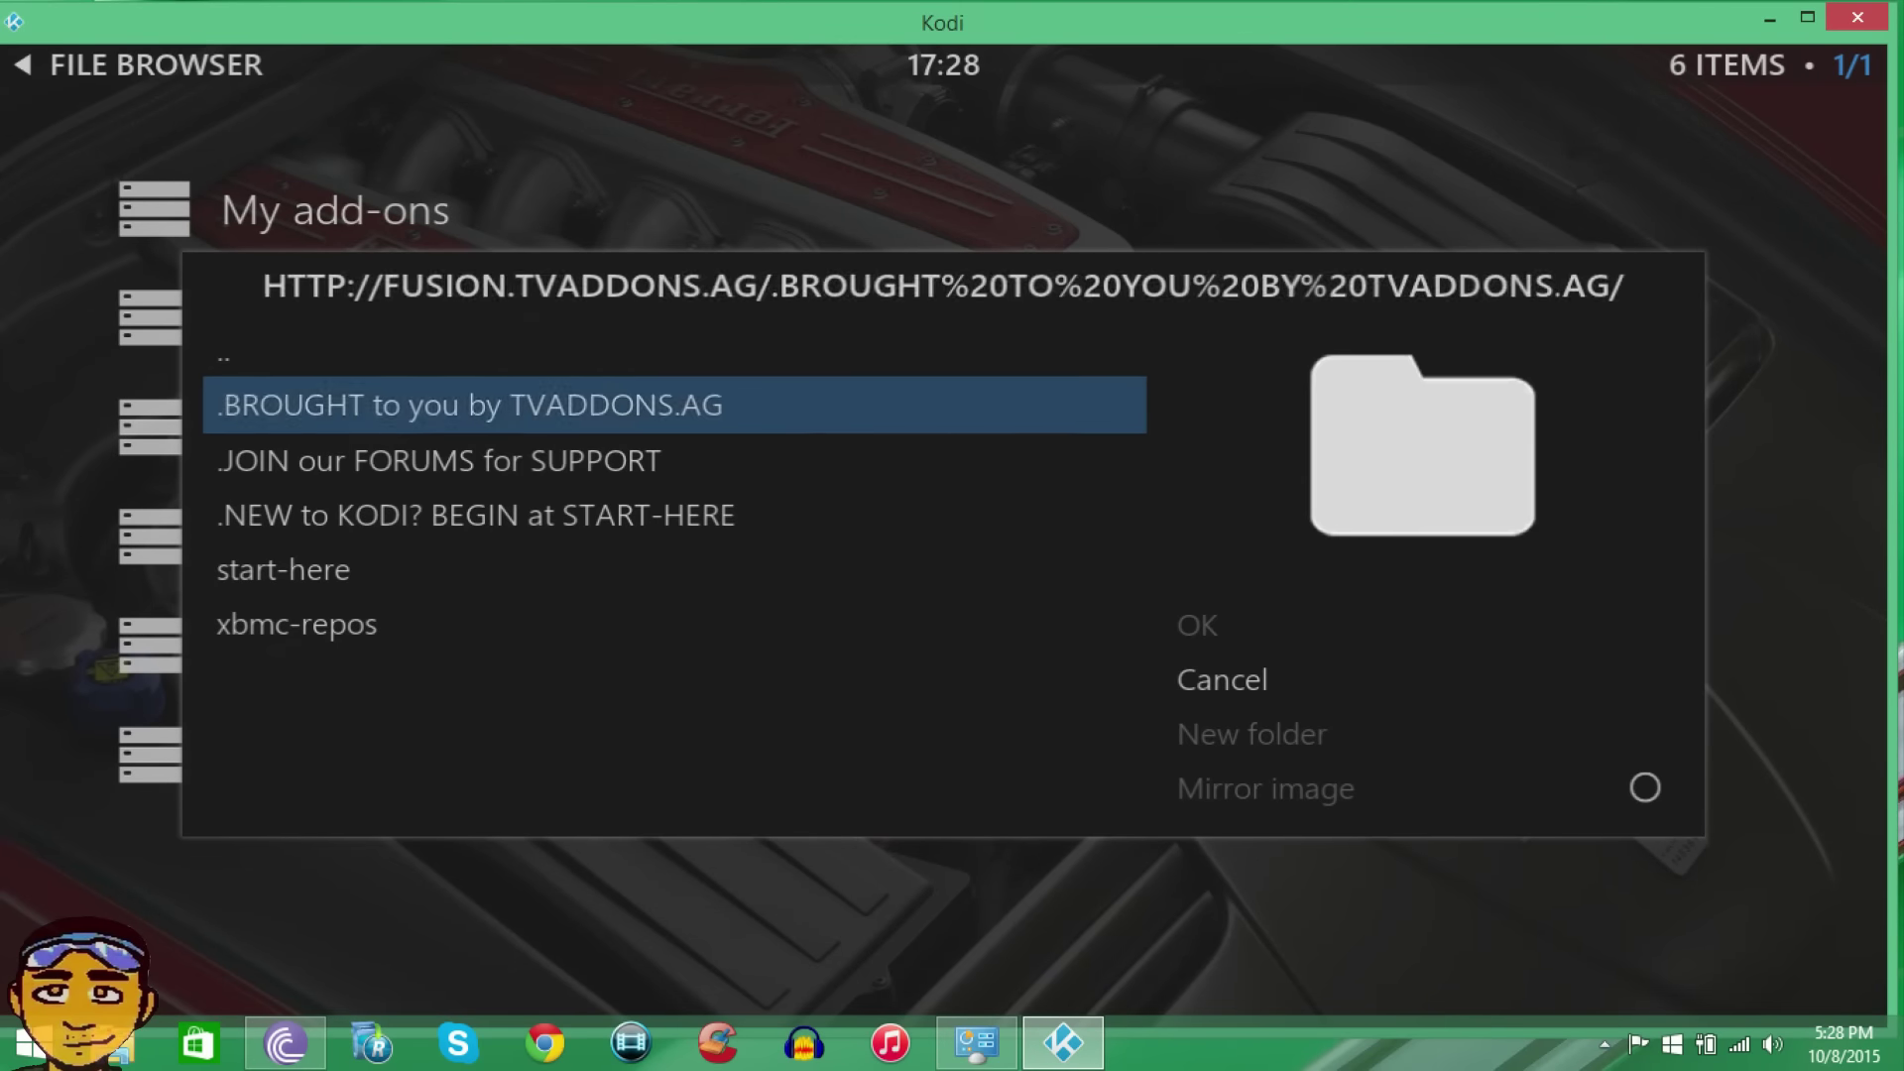
key(Down)
key(Down)
key(Down)
key(Down)
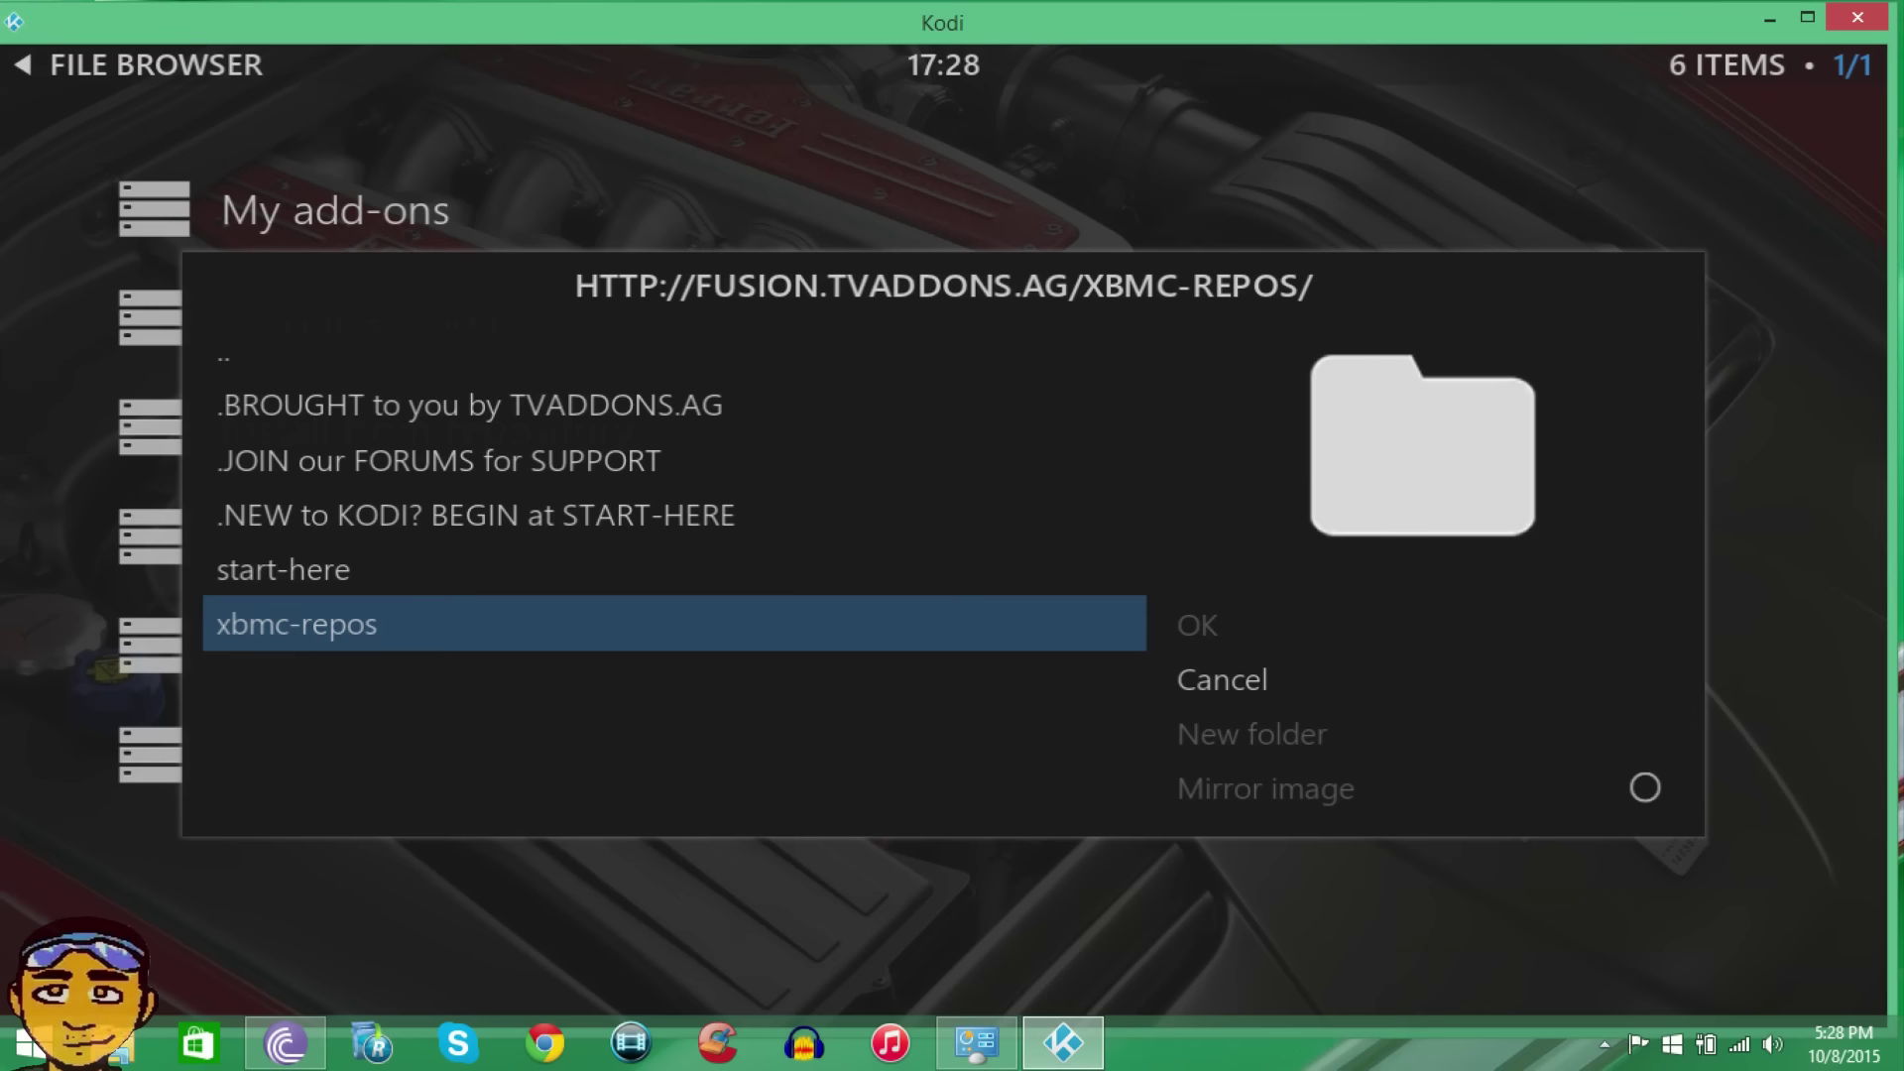
key(Return)
Open the english folder inside xbmc-repos
key(Down)
key(Down)
key(Down)
key(Down)
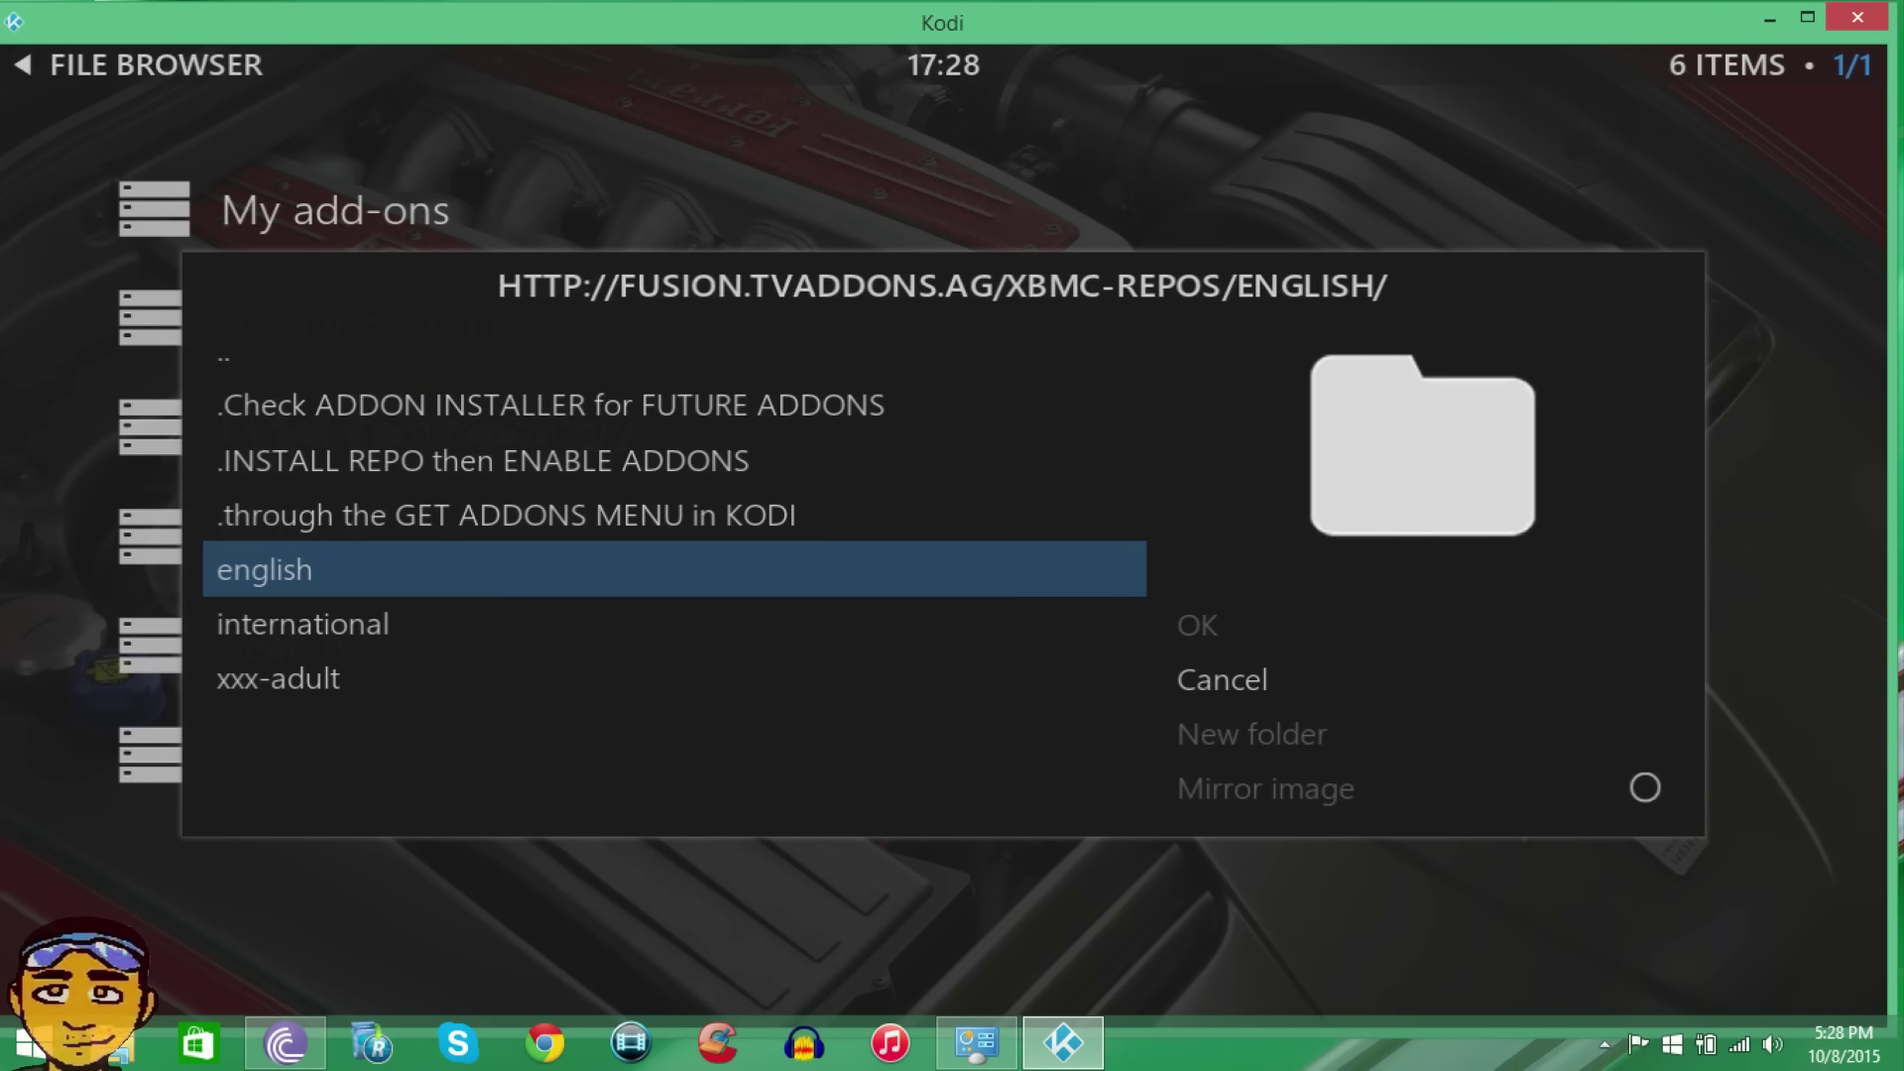
key(Return)
Install repository.metalkettle-1.6.2.zip from the english repository folder
key(Down)
key(Down)
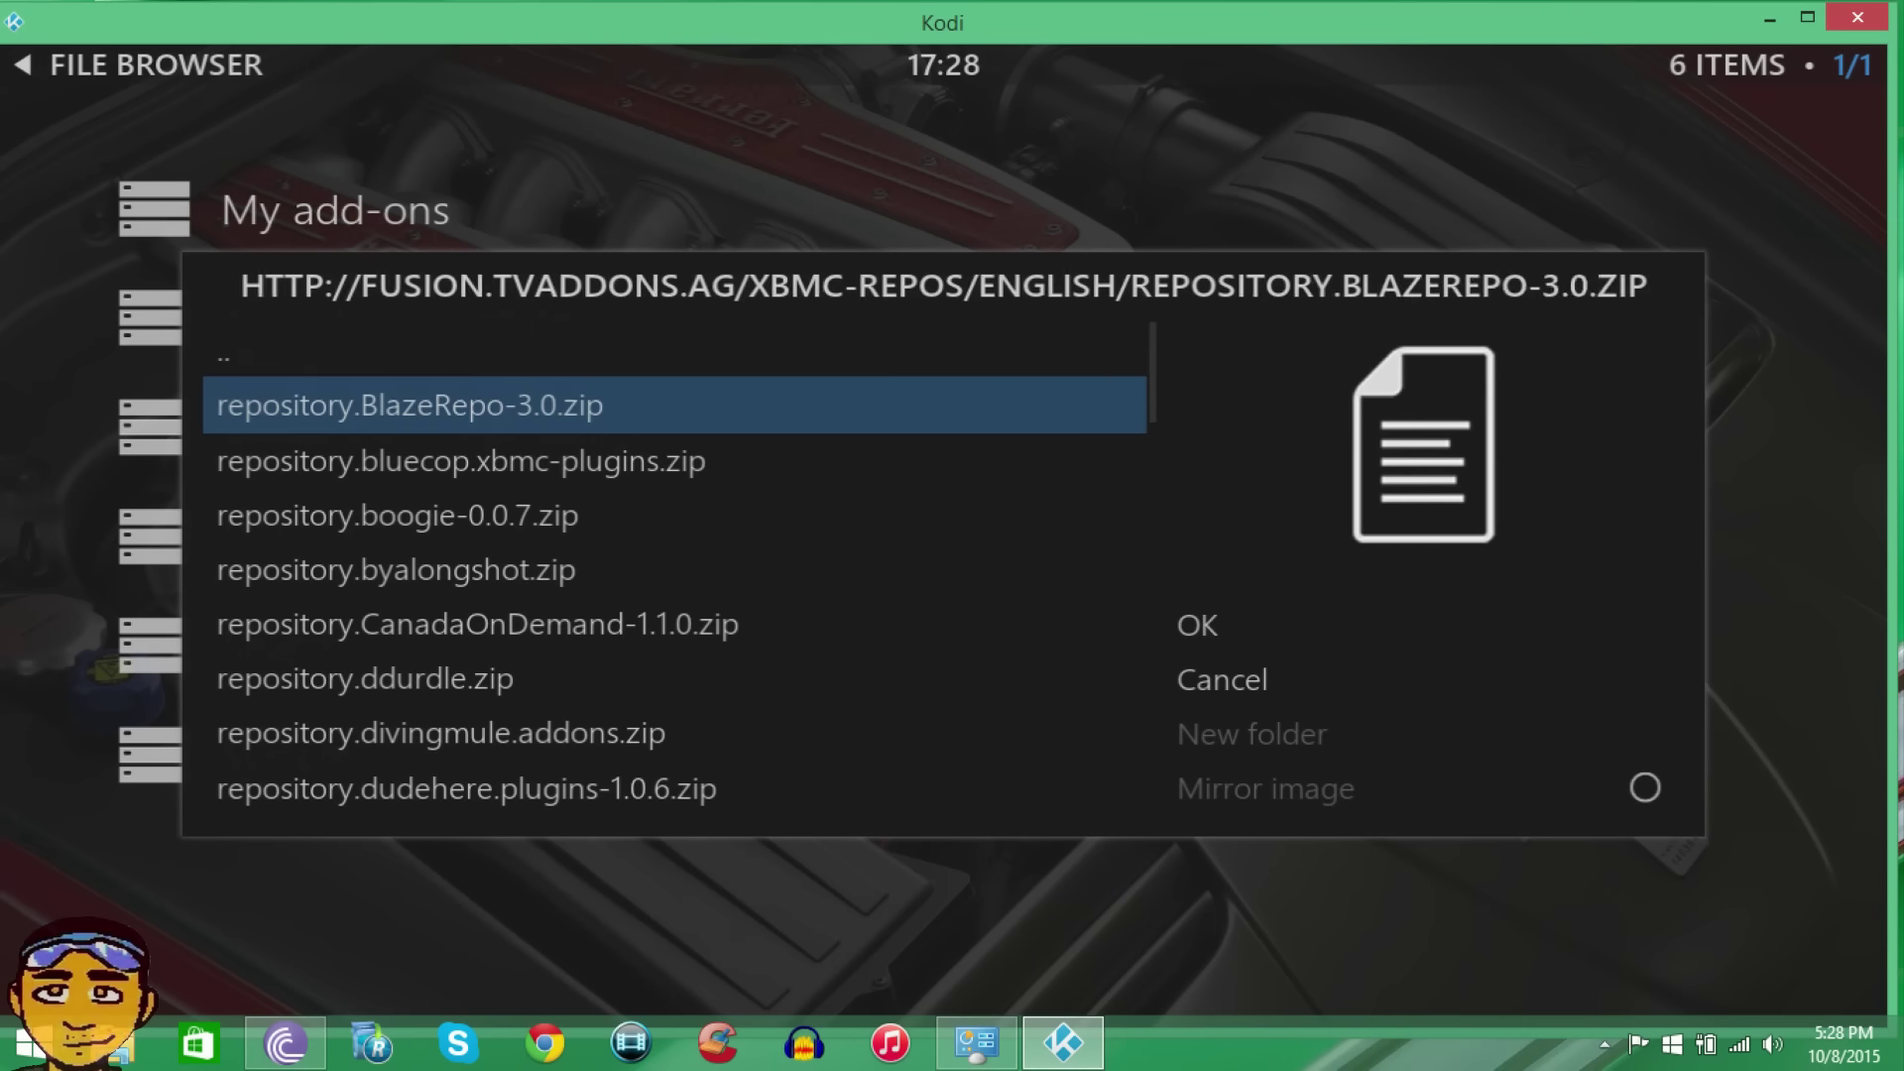
key(Down)
key(Down)
key(Down)
key(Down)
key(Down)
key(Down)
key(Down)
key(Down)
key(Down)
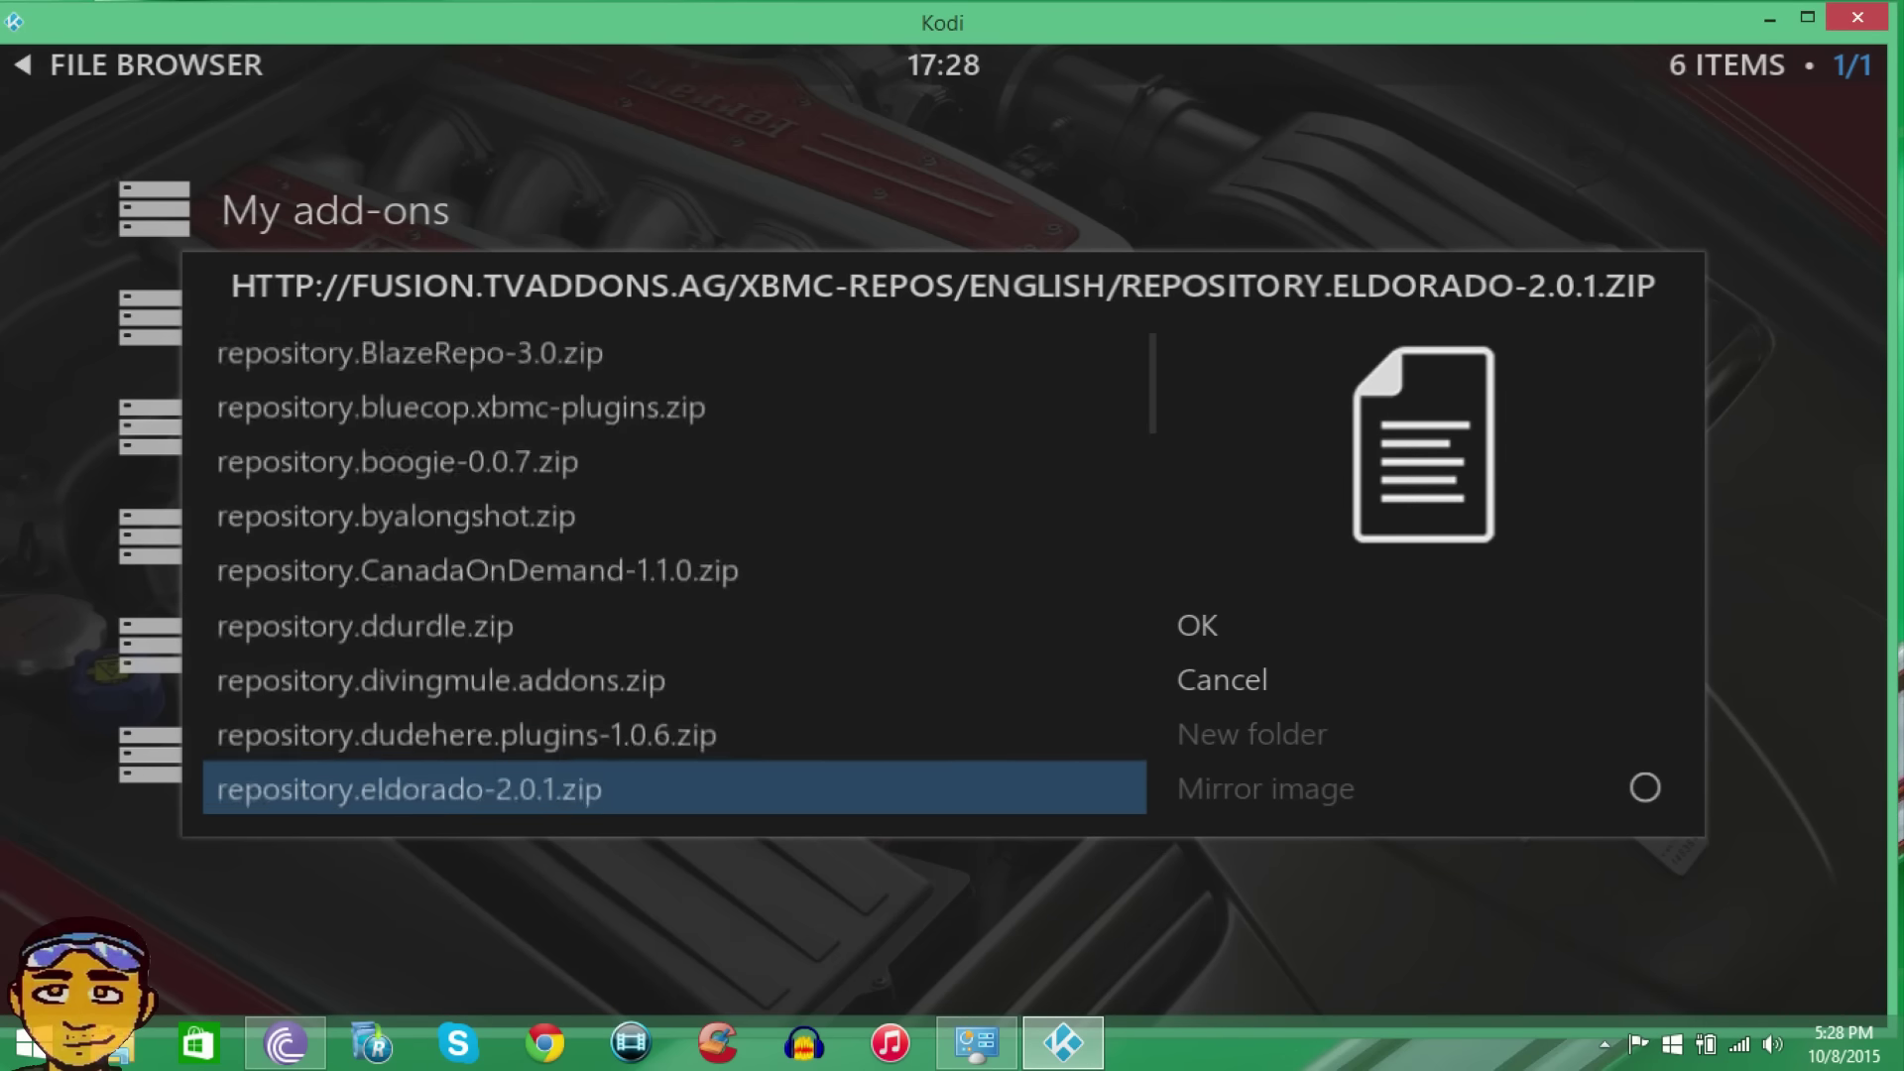
key(Down)
key(Down)
key(Down)
key(Down)
key(Down)
key(Down)
key(Down)
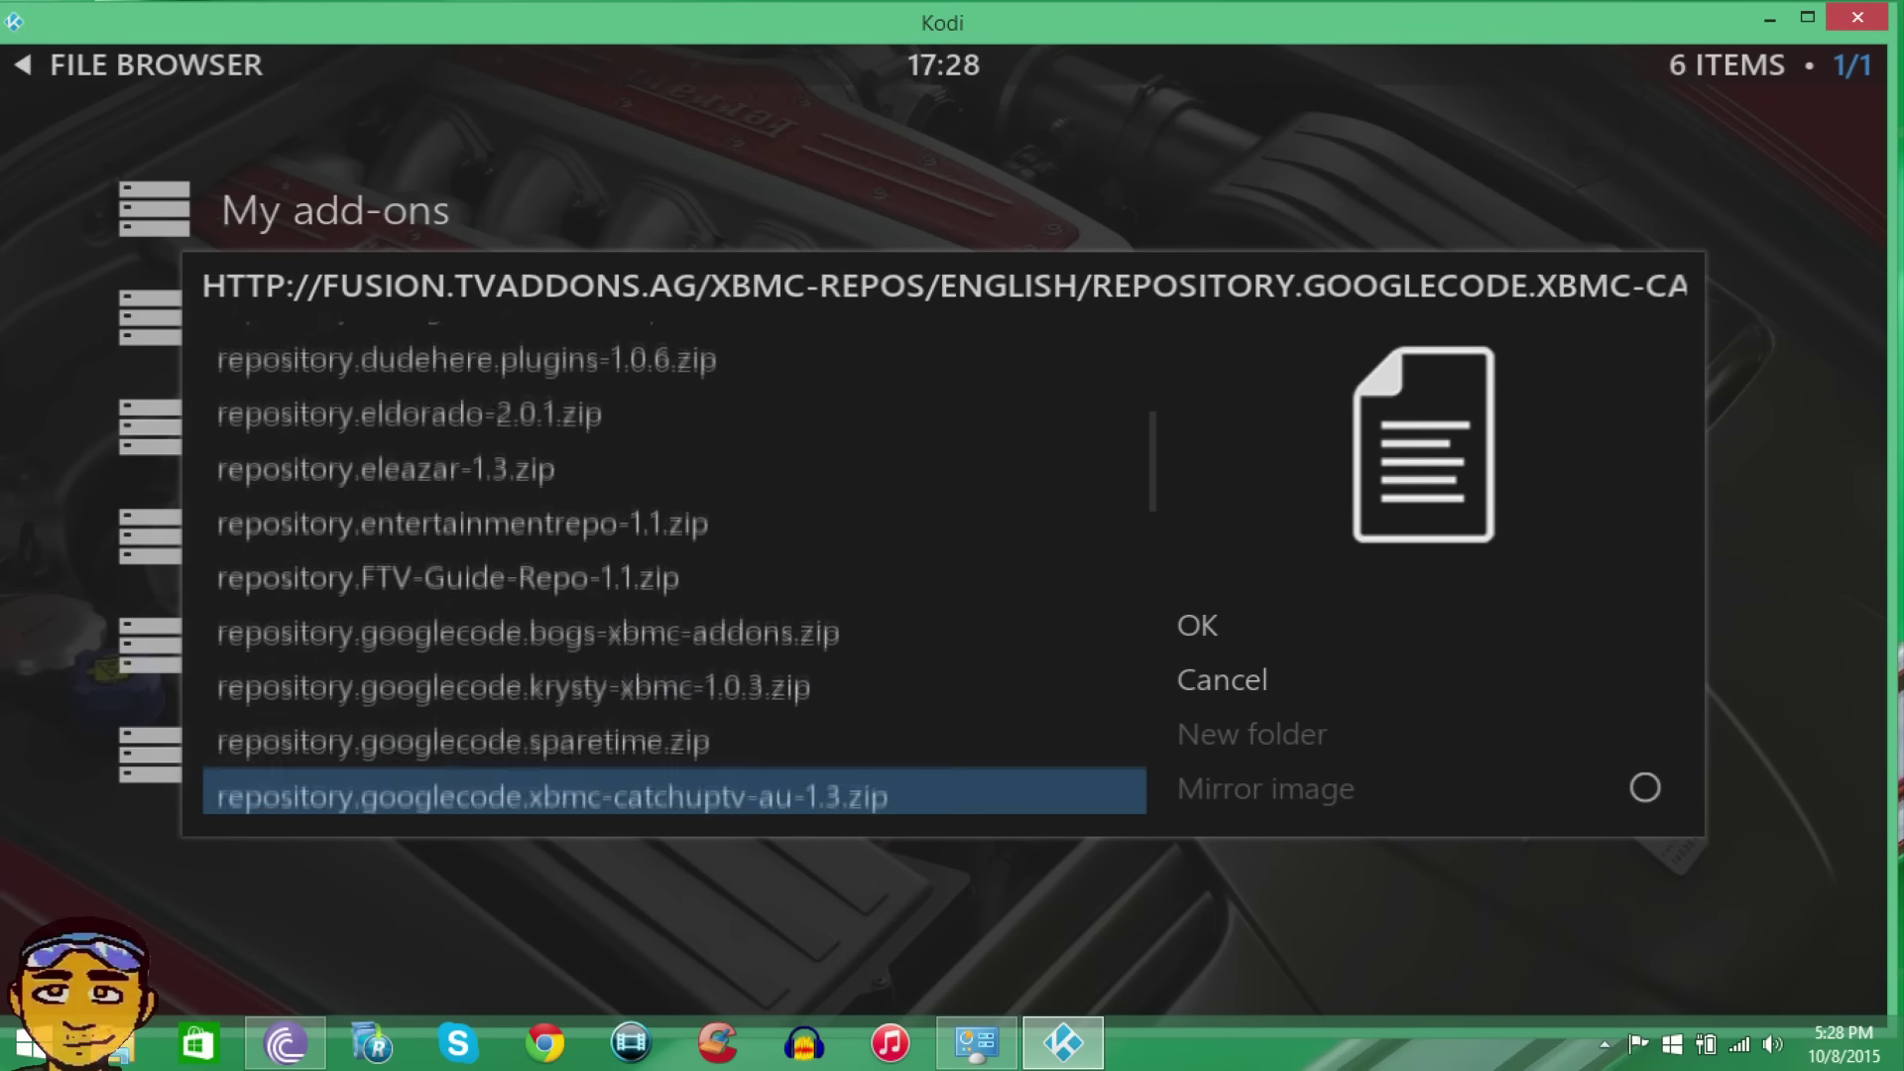
key(Down)
key(Down)
key(Down)
key(Down)
key(Down)
key(Down)
key(Down)
key(Down)
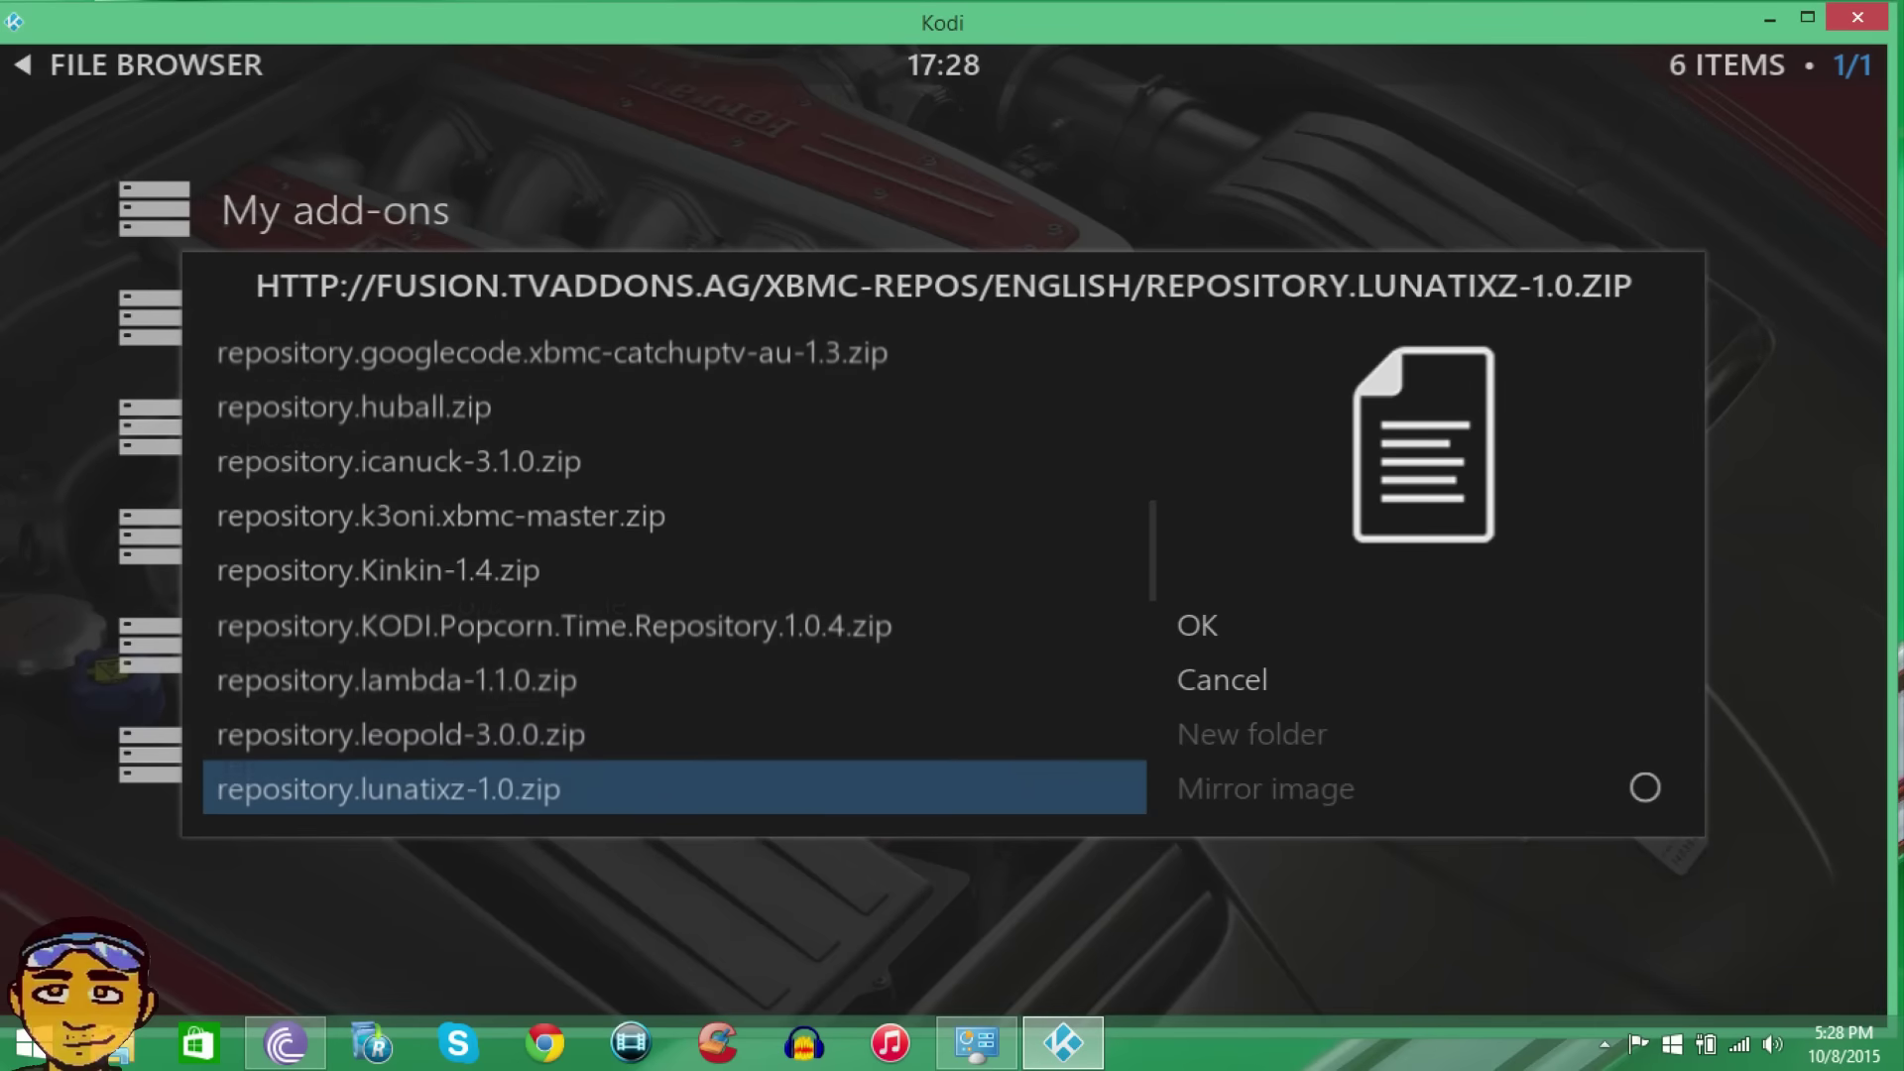
key(Down)
key(Down)
key(Up)
key(Up)
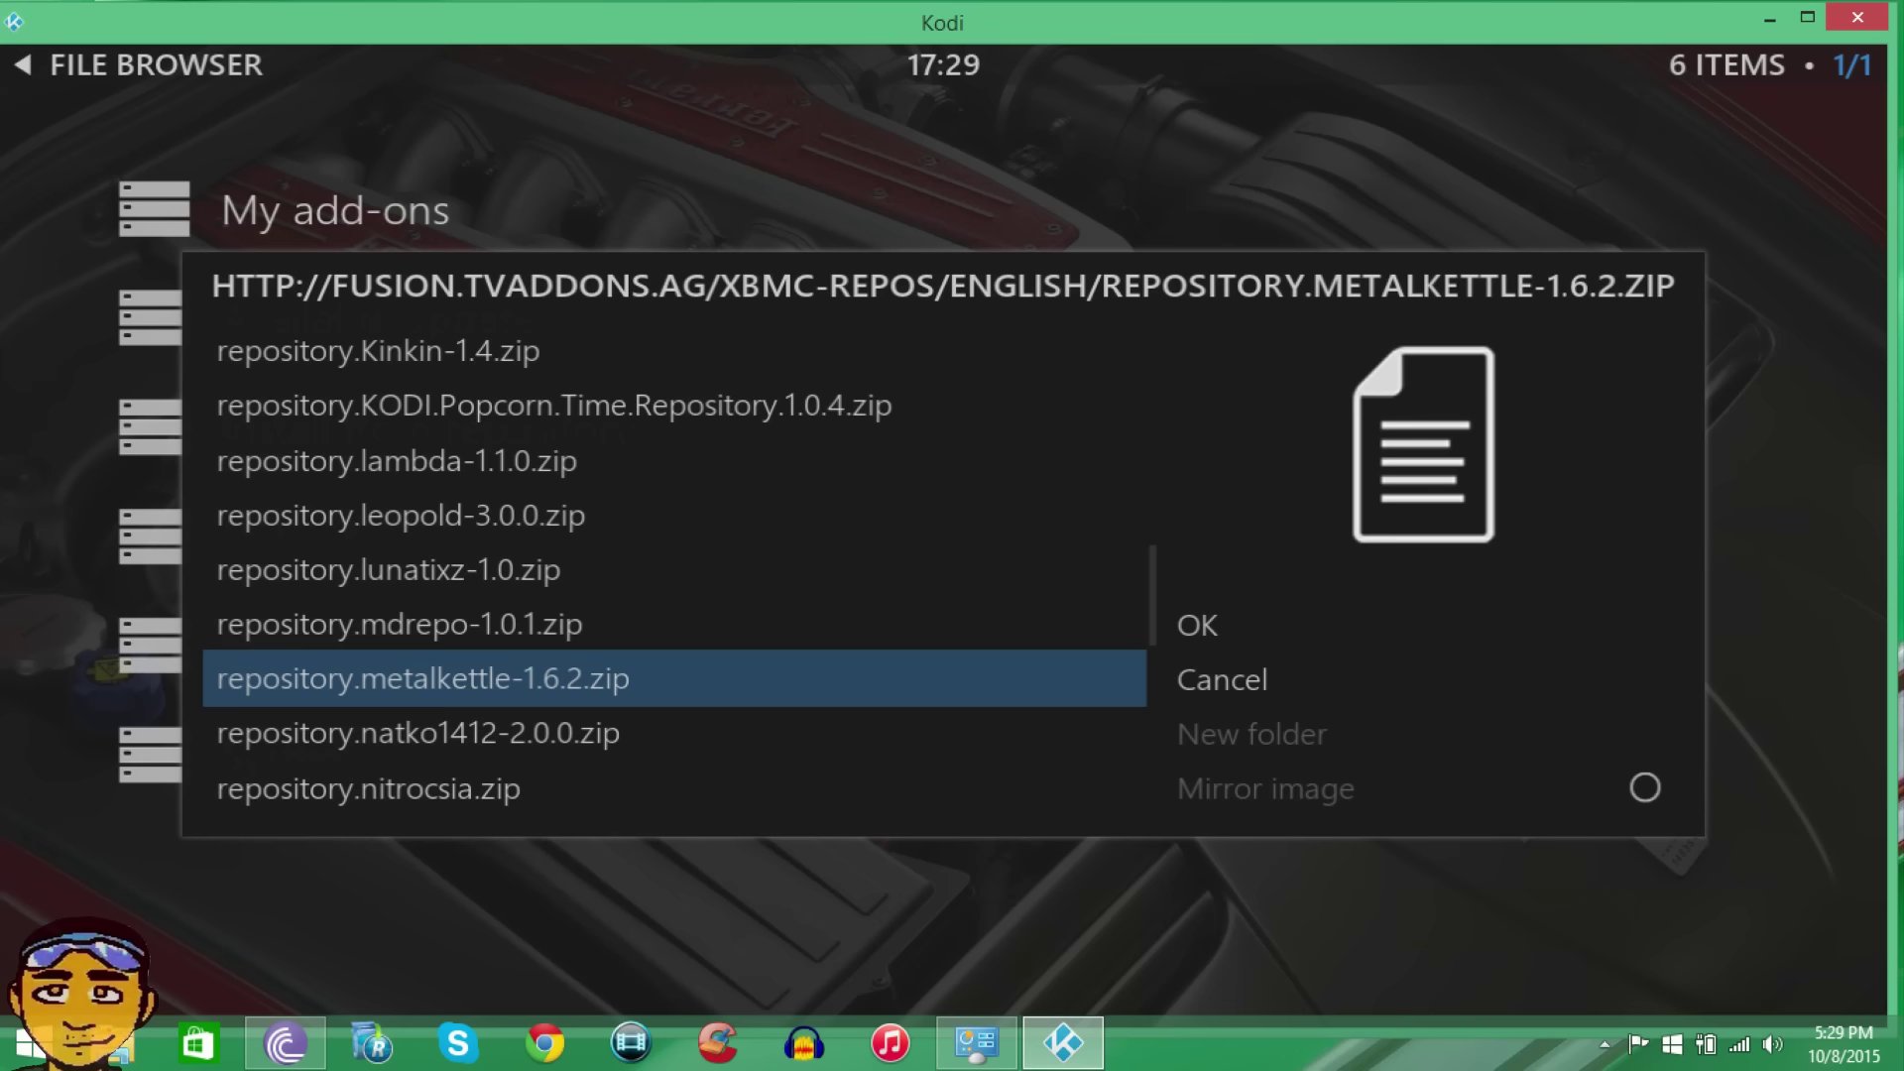
key(Return)
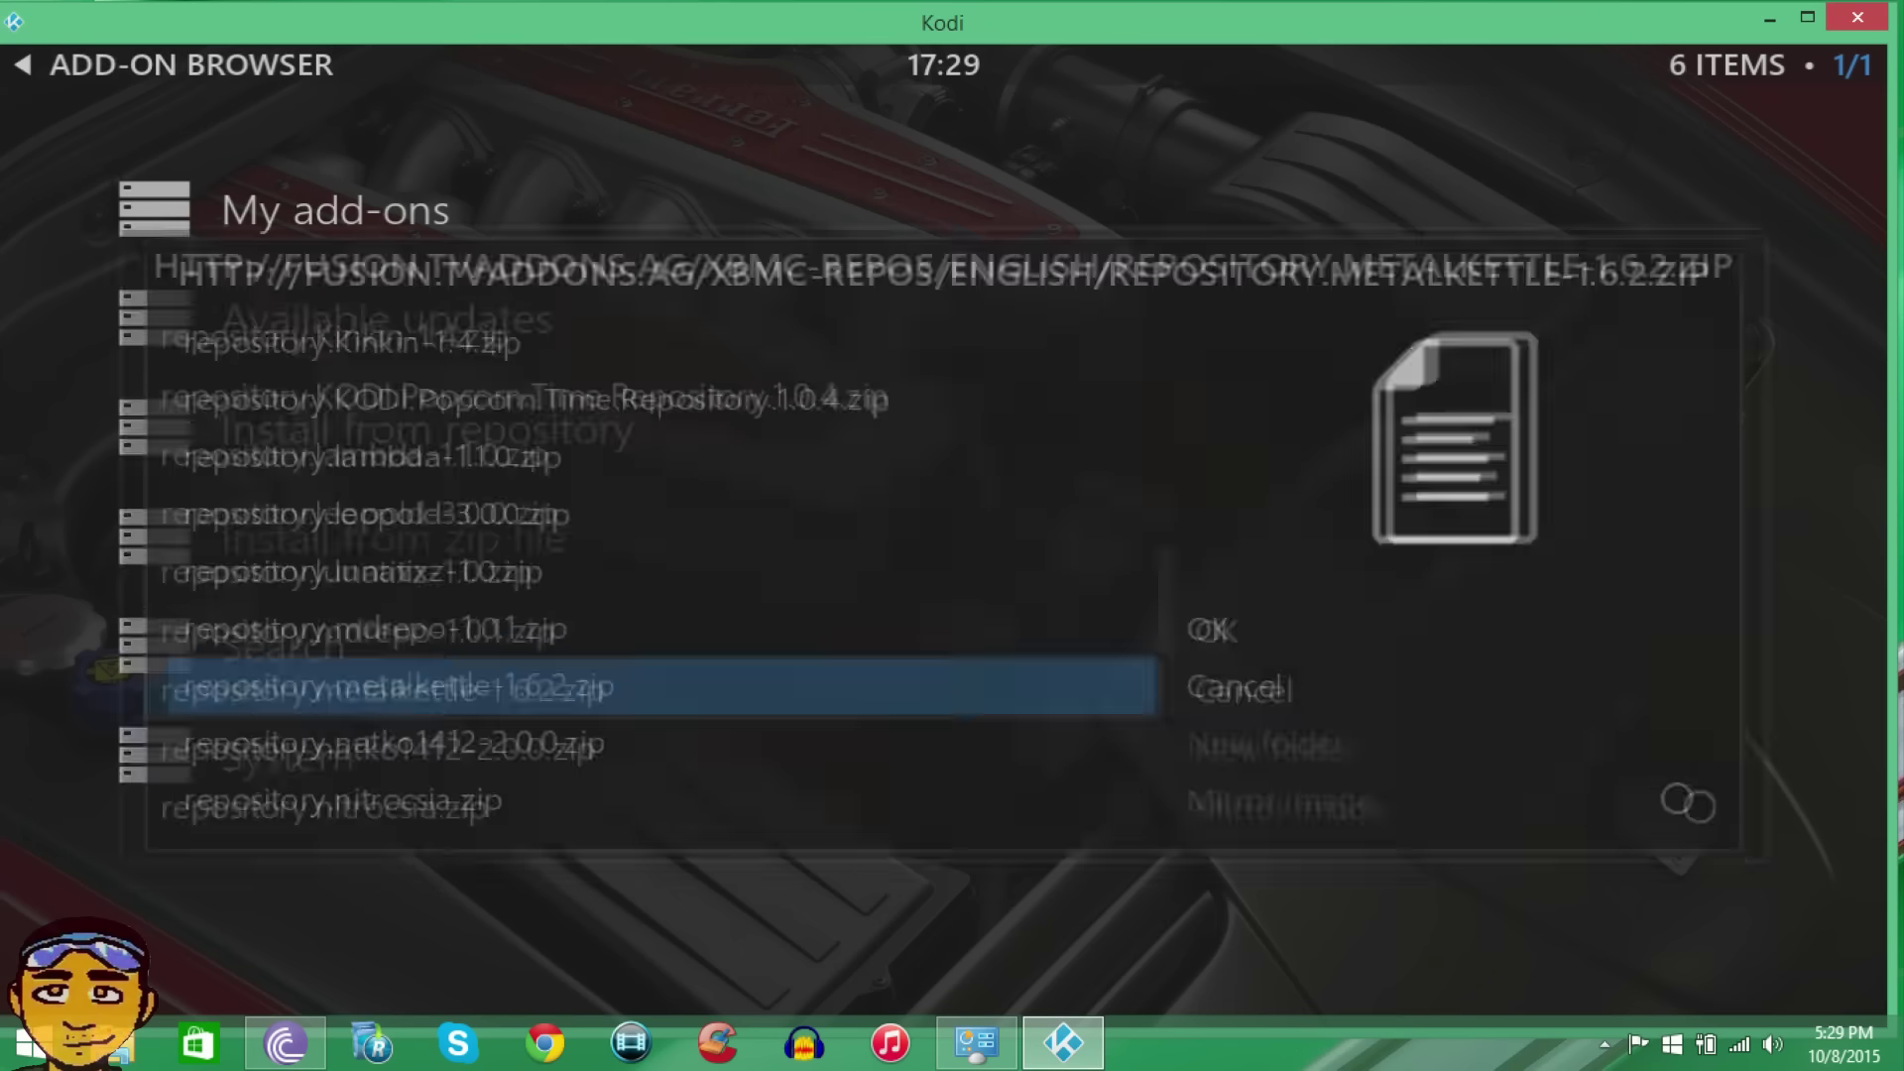
Open the MetalKettles Addon Repository from the list of repositories available for installing add-ons
key(Up)
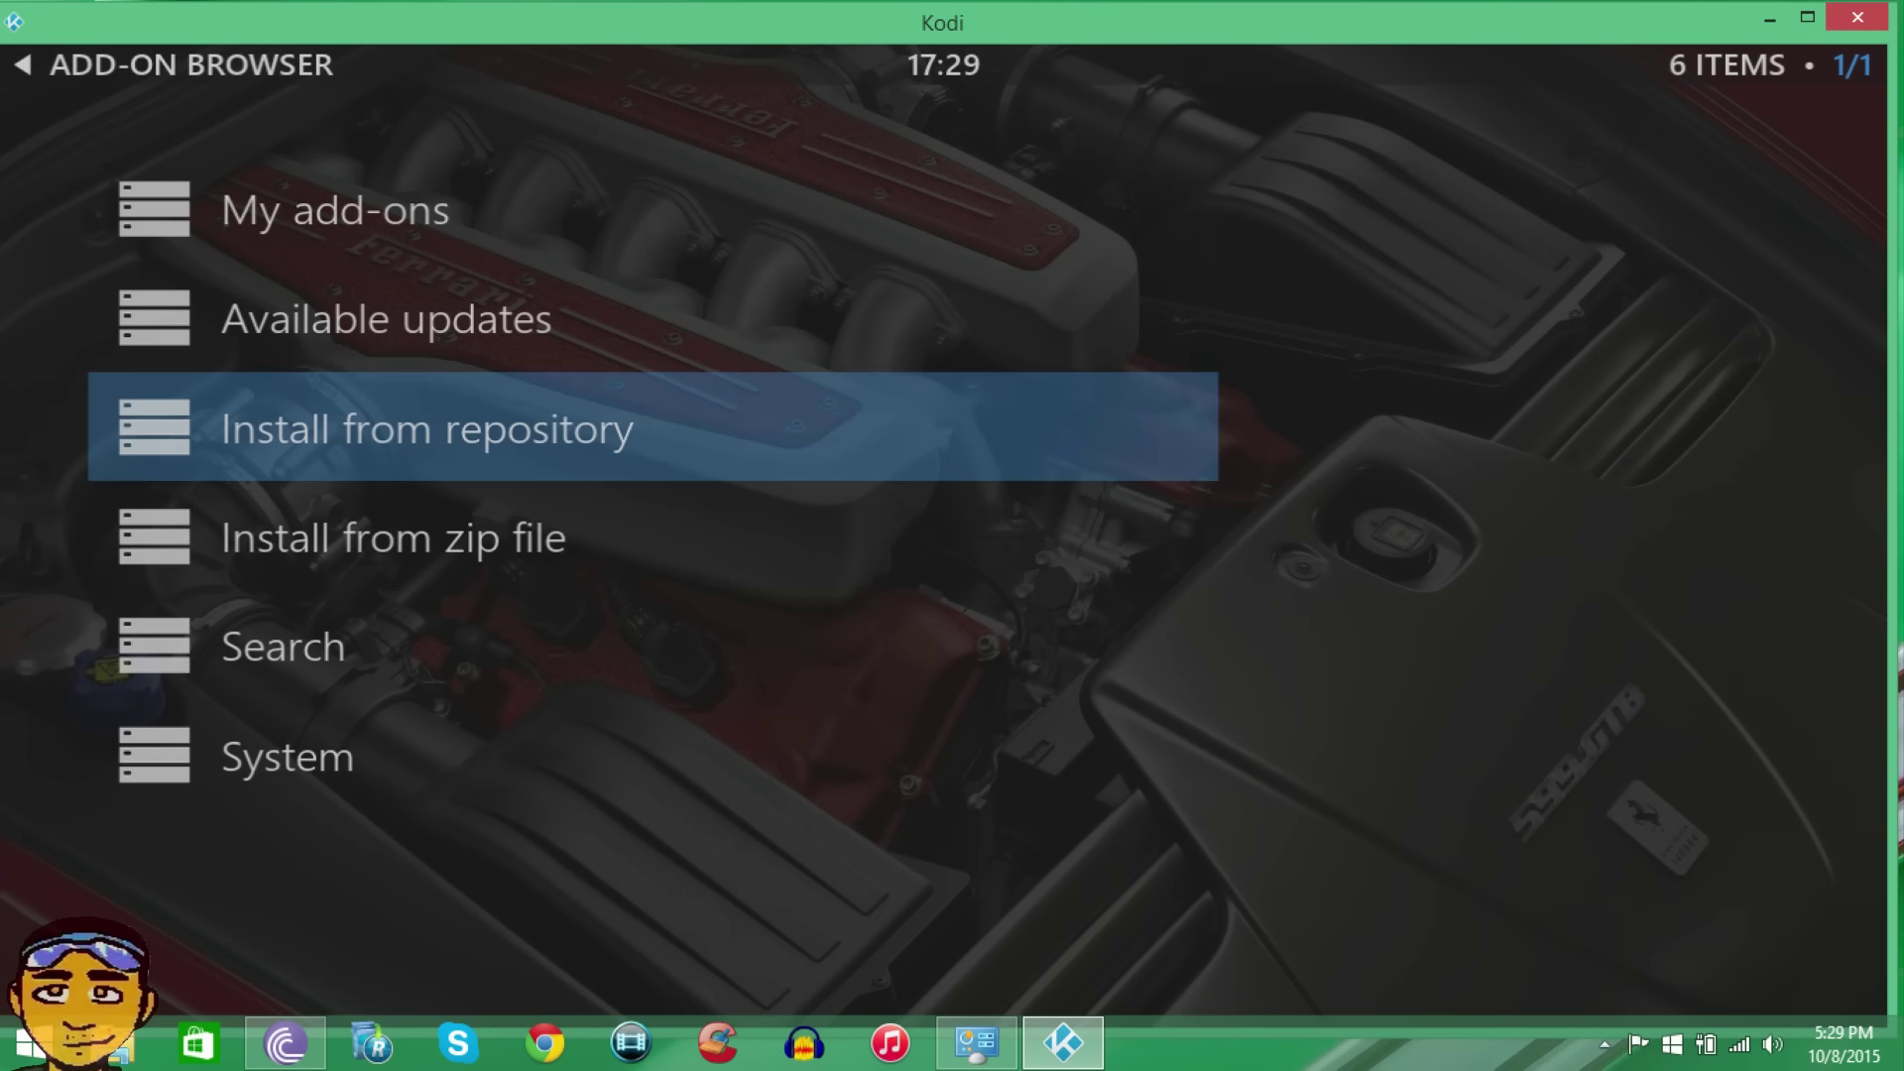
key(Return)
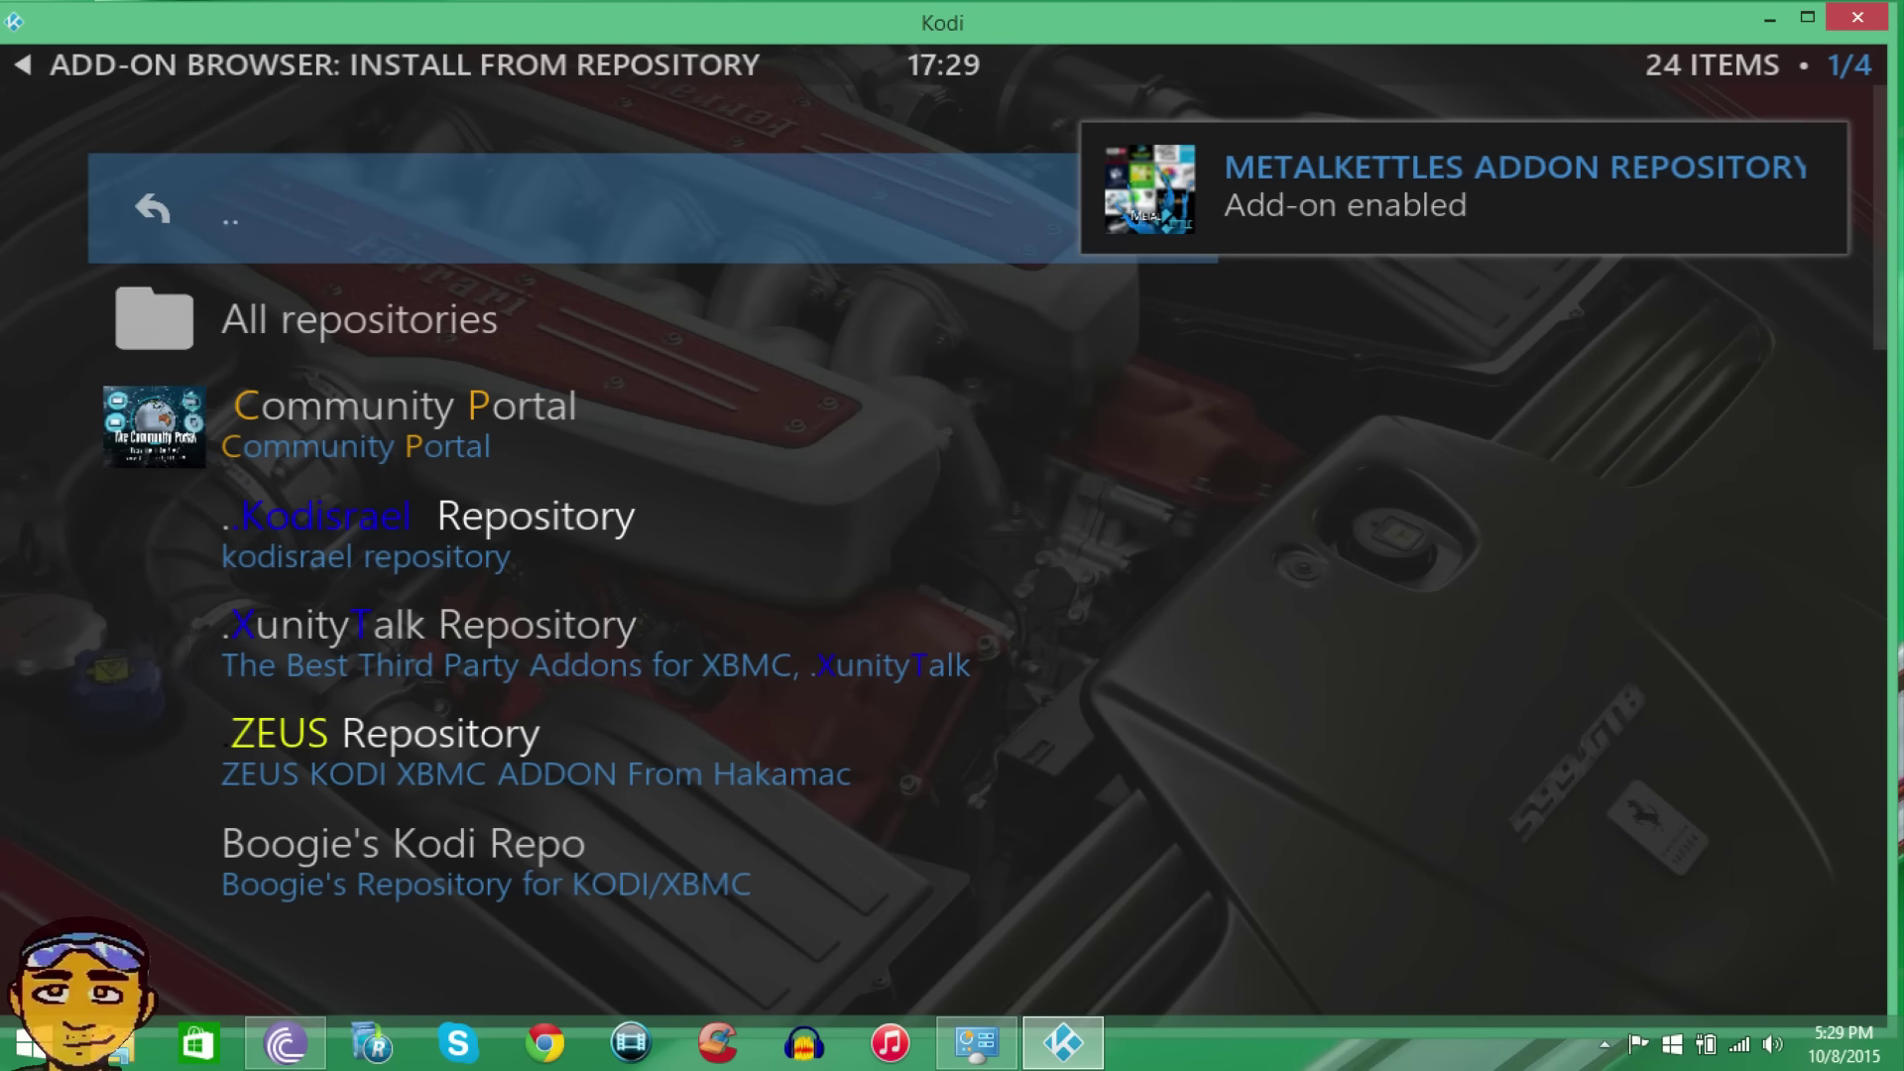
key(Down)
key(Down)
key(Down)
key(Down)
key(Down)
key(Down)
key(Down)
key(Down)
key(Down)
key(Down)
key(Down)
key(Down)
key(Down)
key(Down)
key(Down)
key(Down)
key(Down)
key(Down)
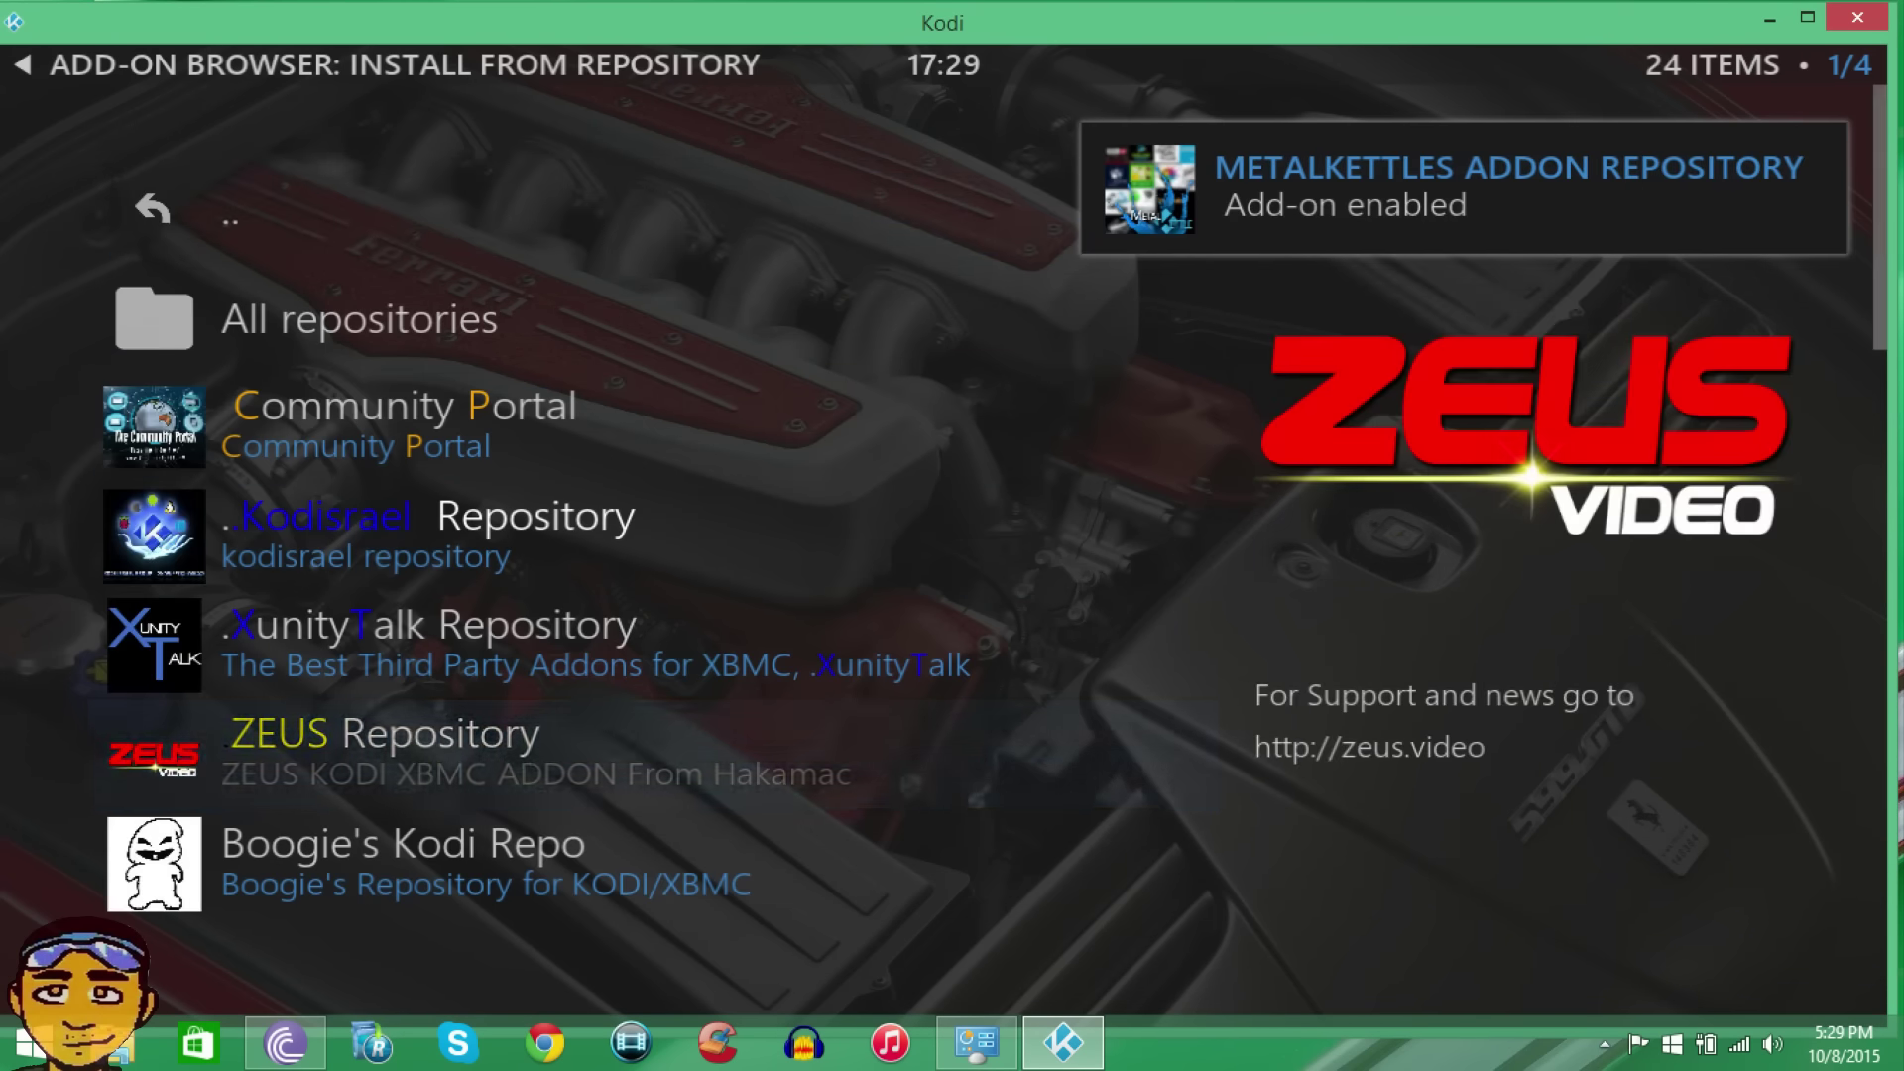
key(Up)
key(Up)
key(Up)
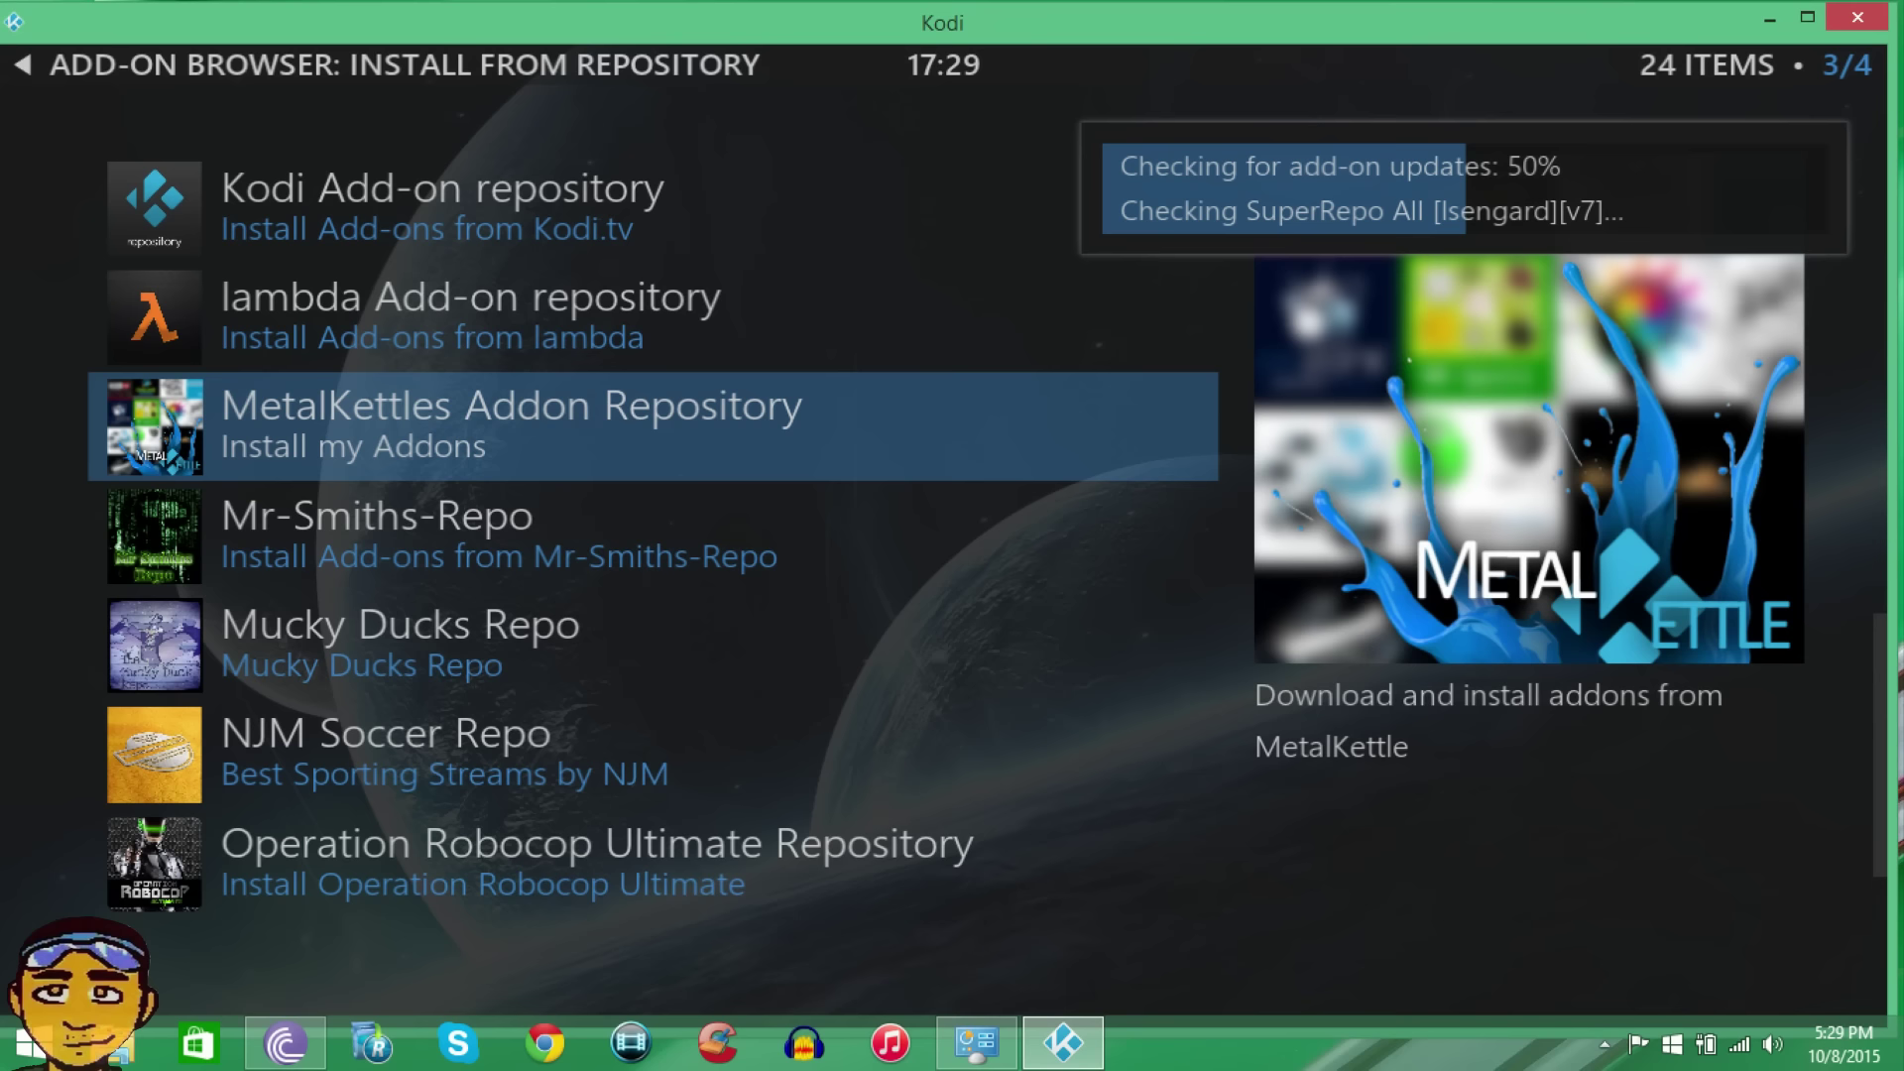
key(Return)
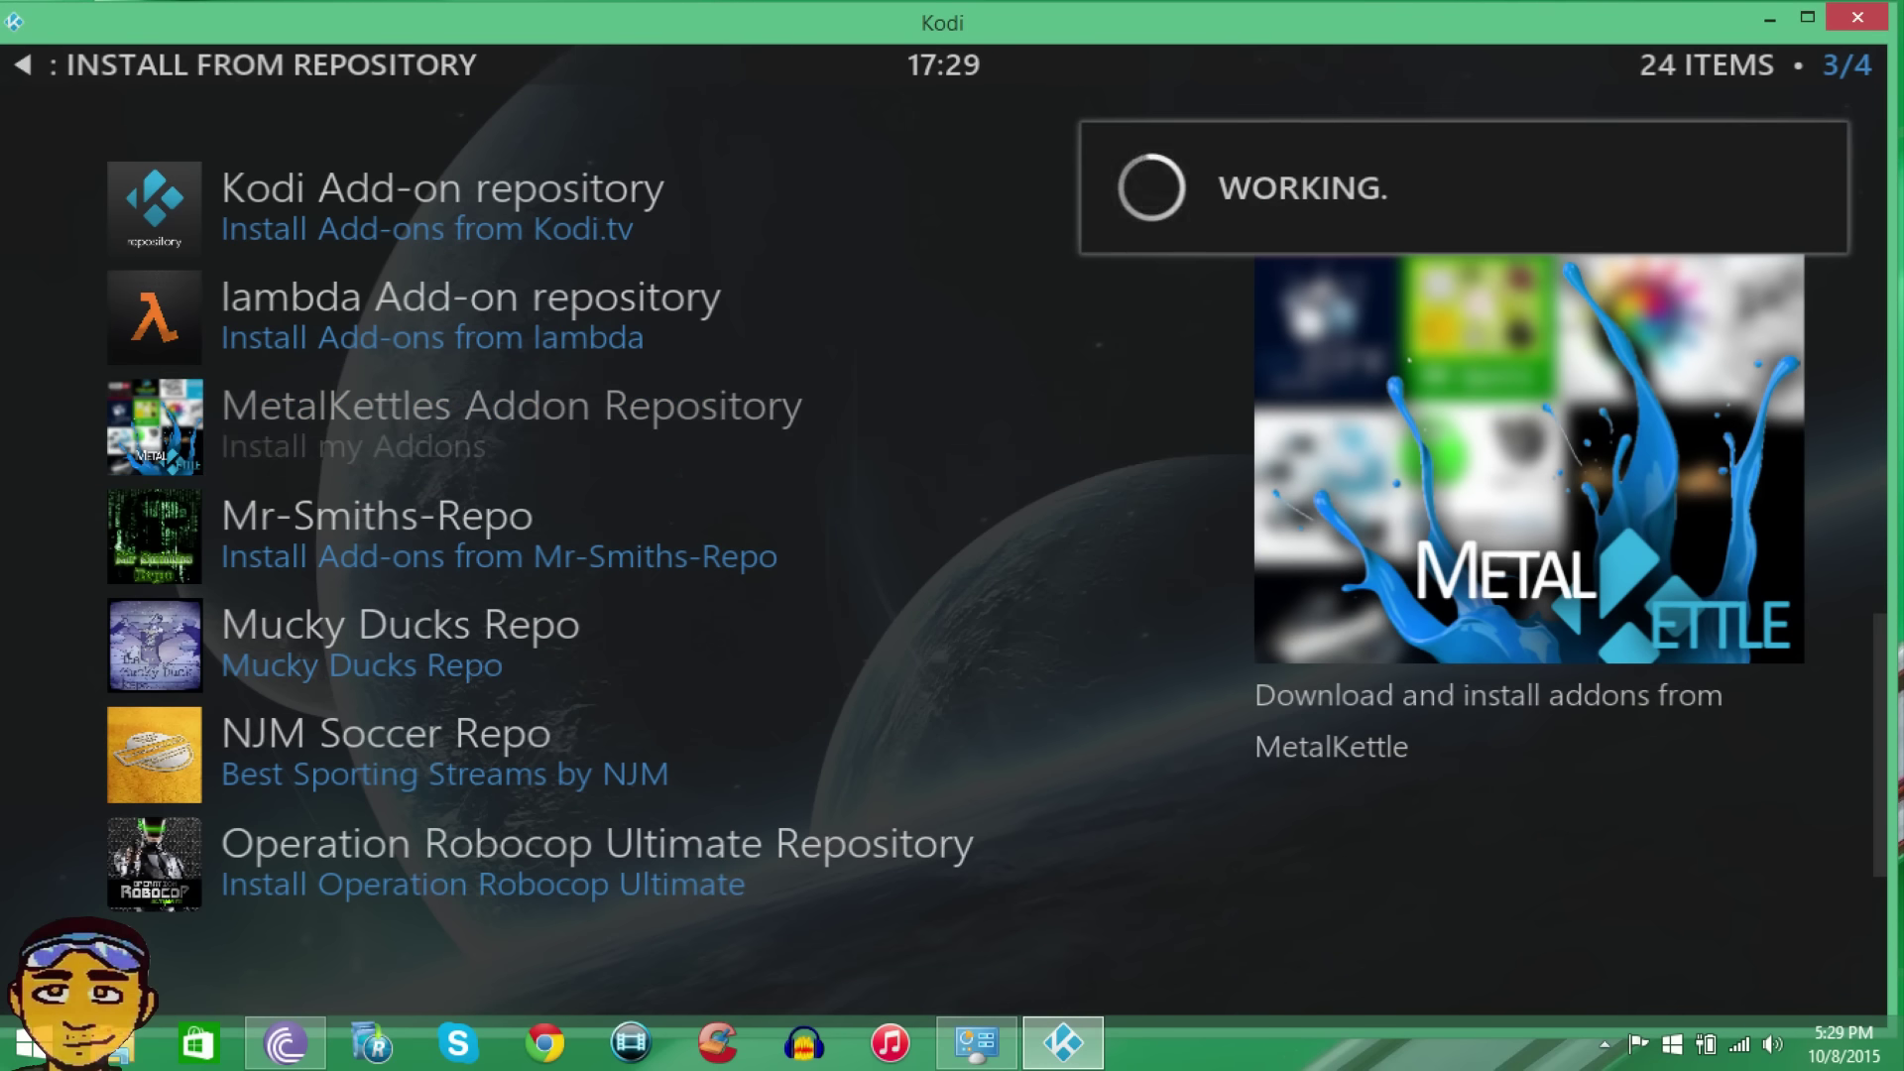
key(Return)
View the Add-on repository category of the MetalKettles repository and return to its category list
key(Down)
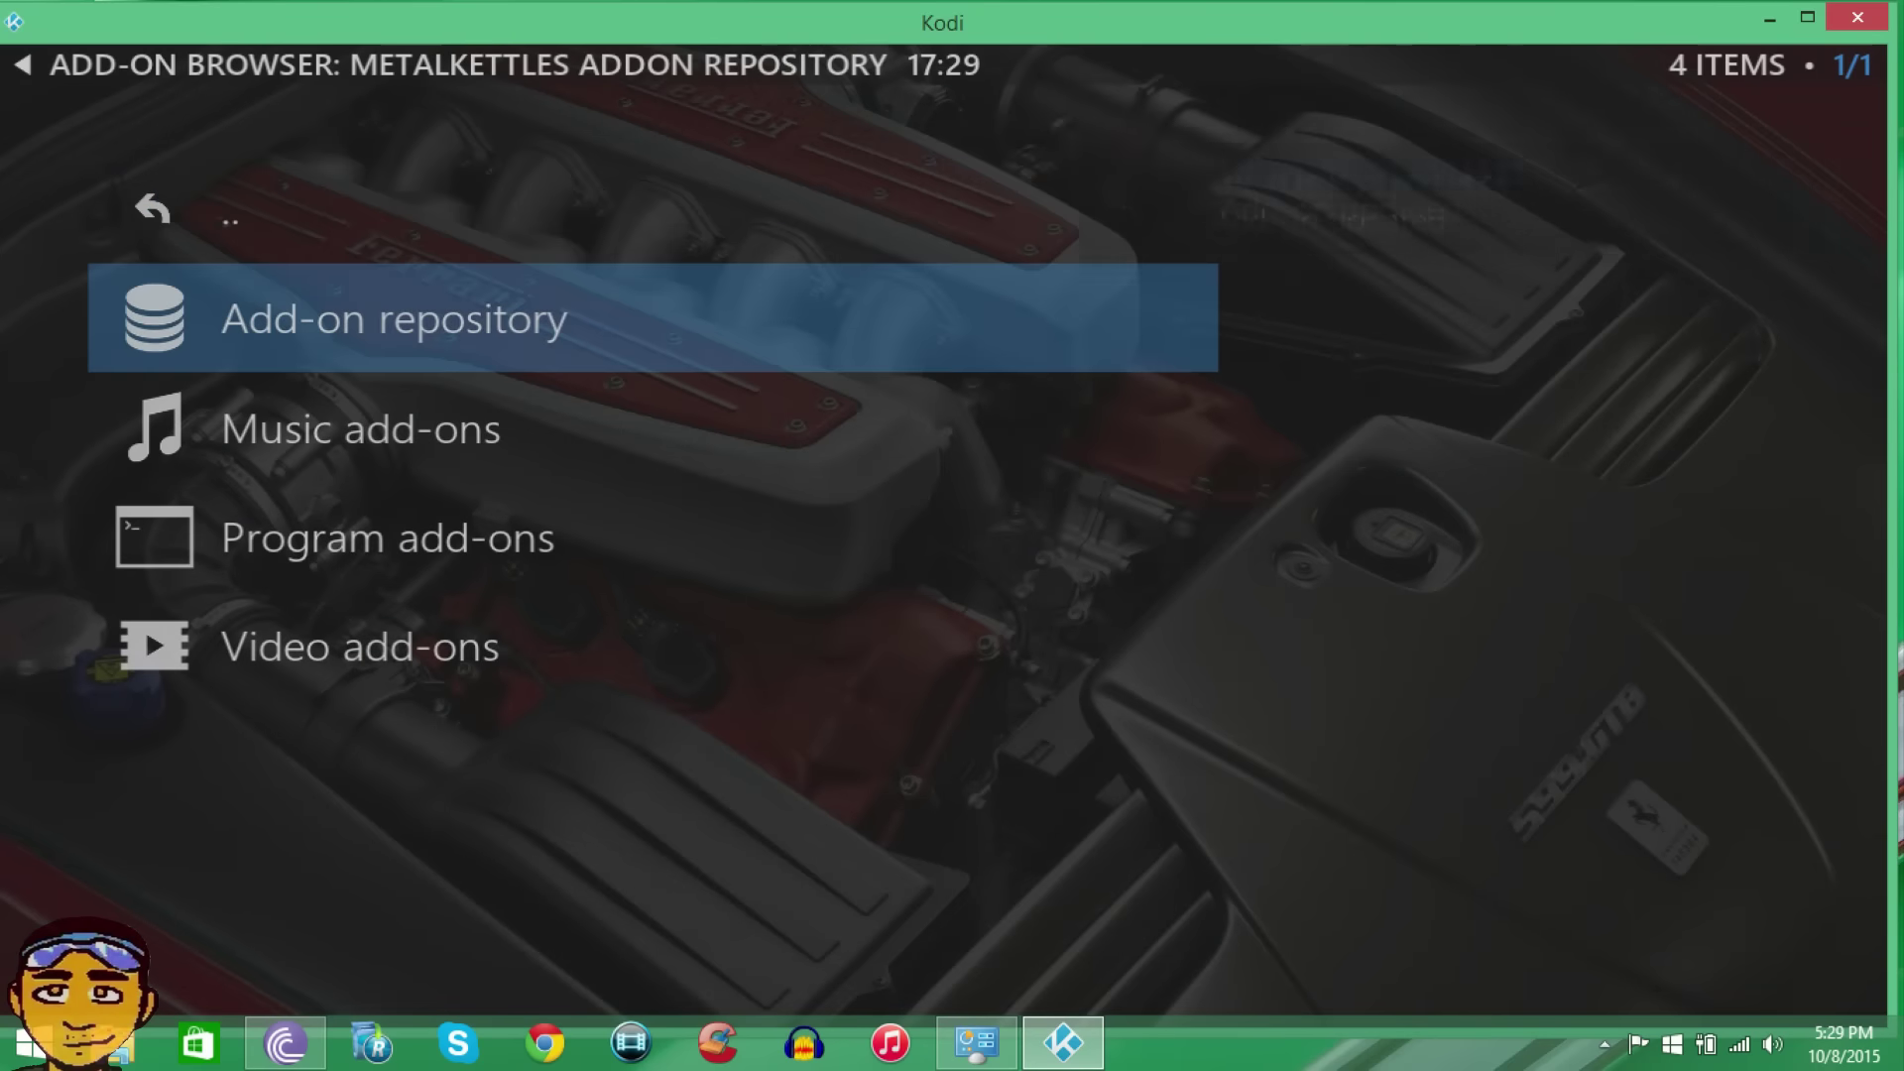
key(Return)
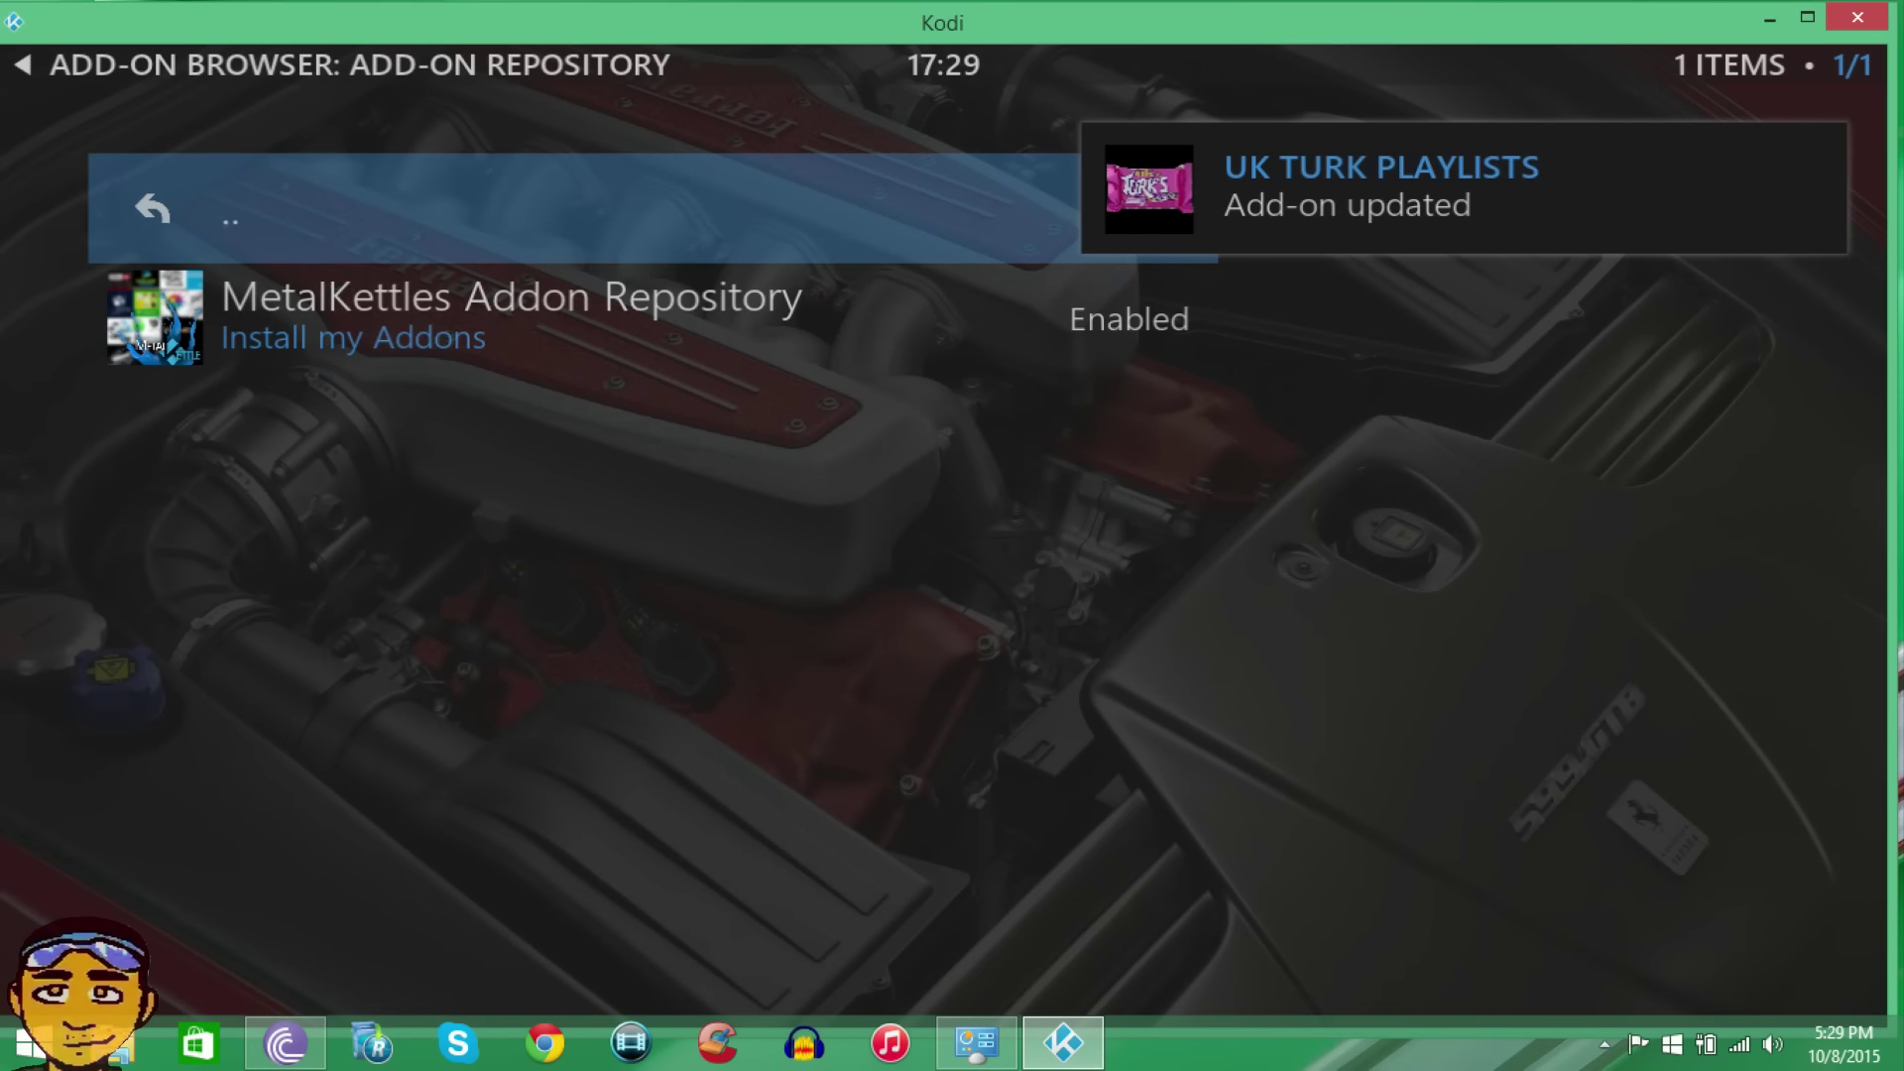
key(Return)
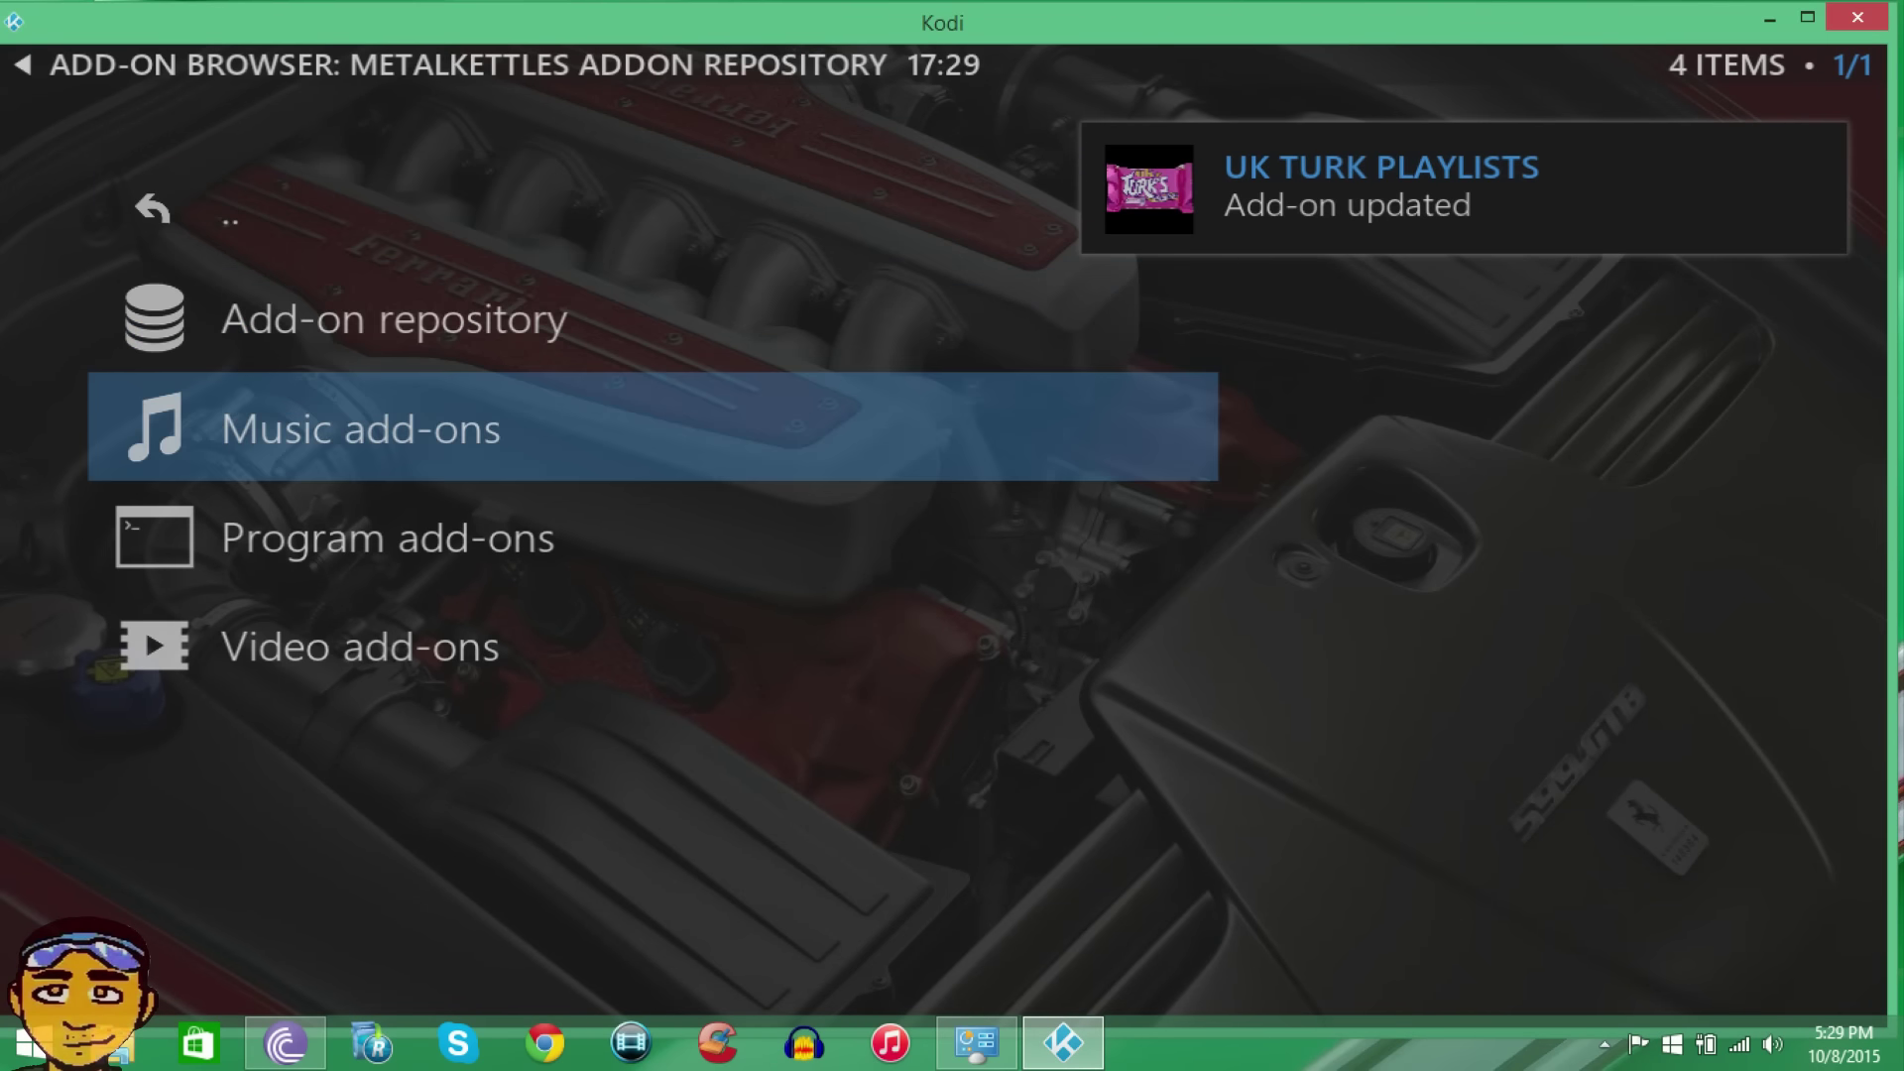
View the music add-ons offered by the MetalKettles repository and return to its category list
key(Return)
key(Return)
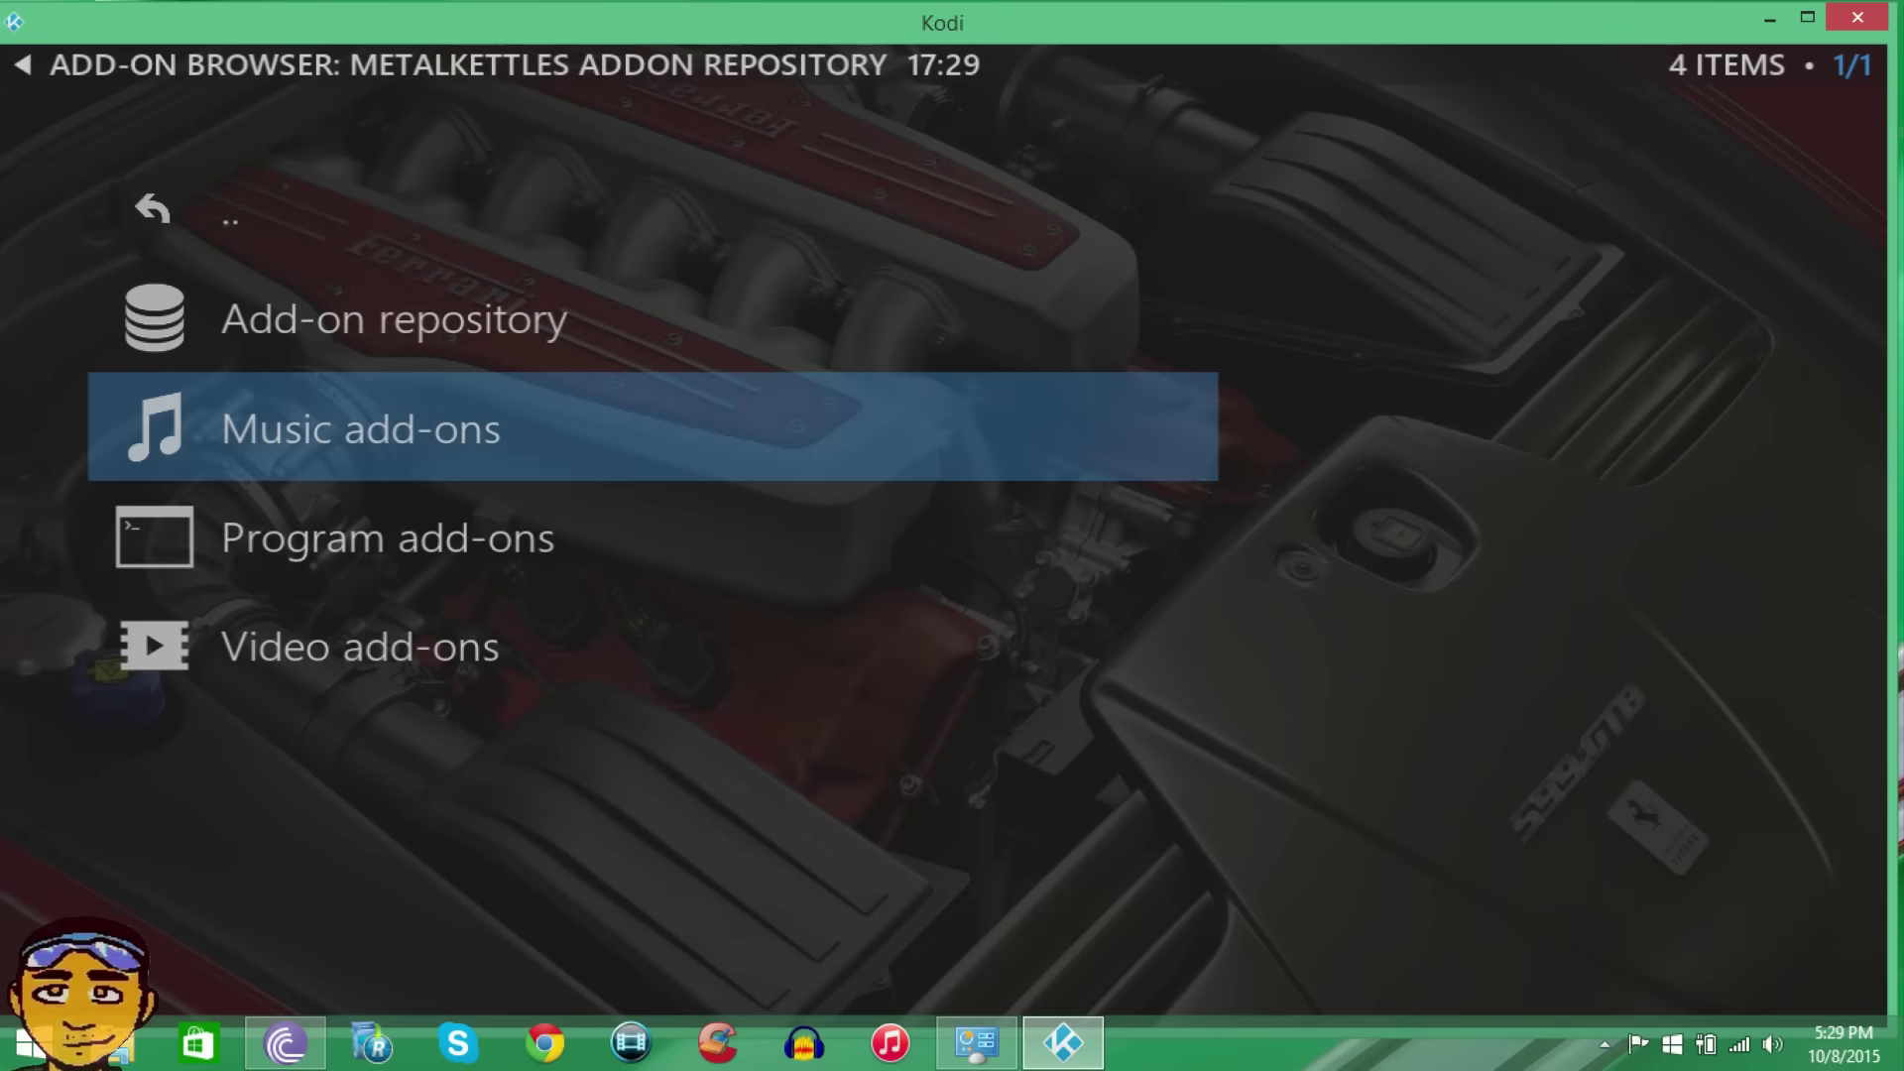
key(Down)
key(Up)
key(Return)
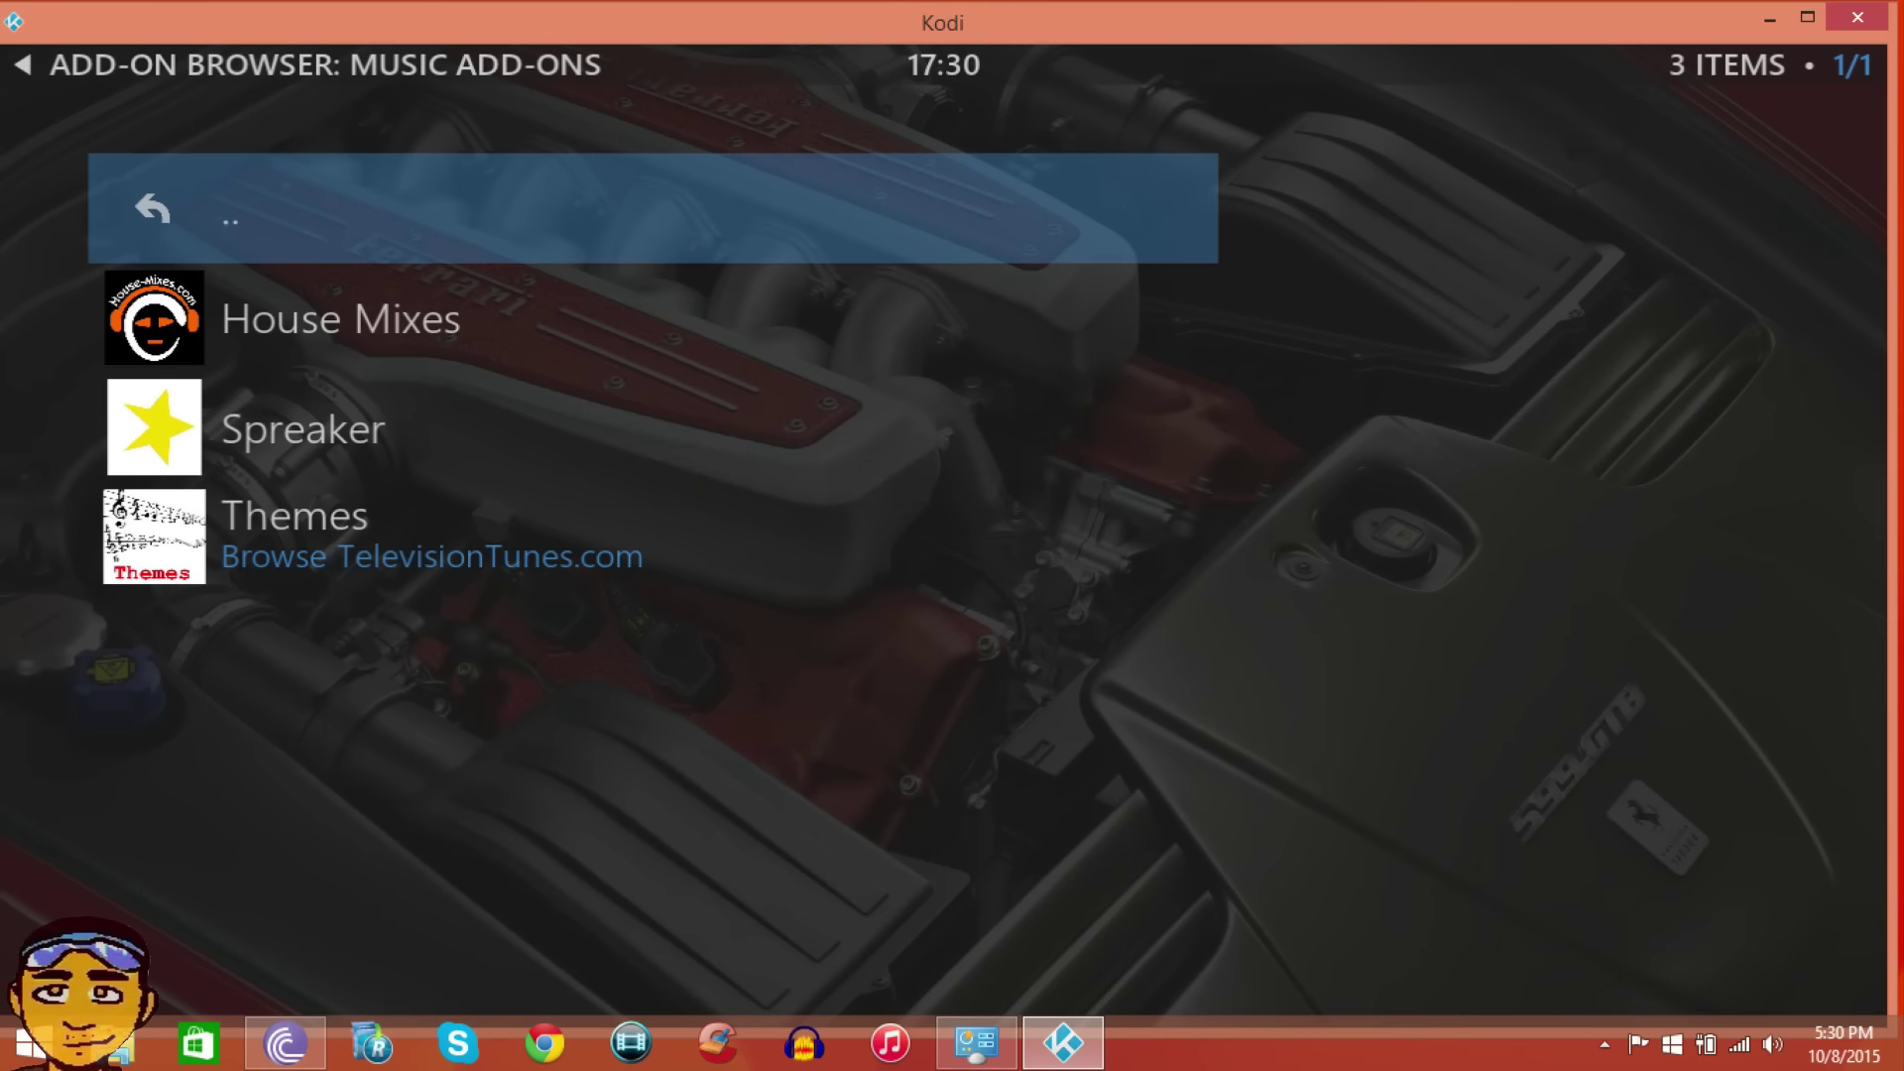
key(Return)
View the program add-ons offered by the MetalKettles repository and return to its category list
key(Down)
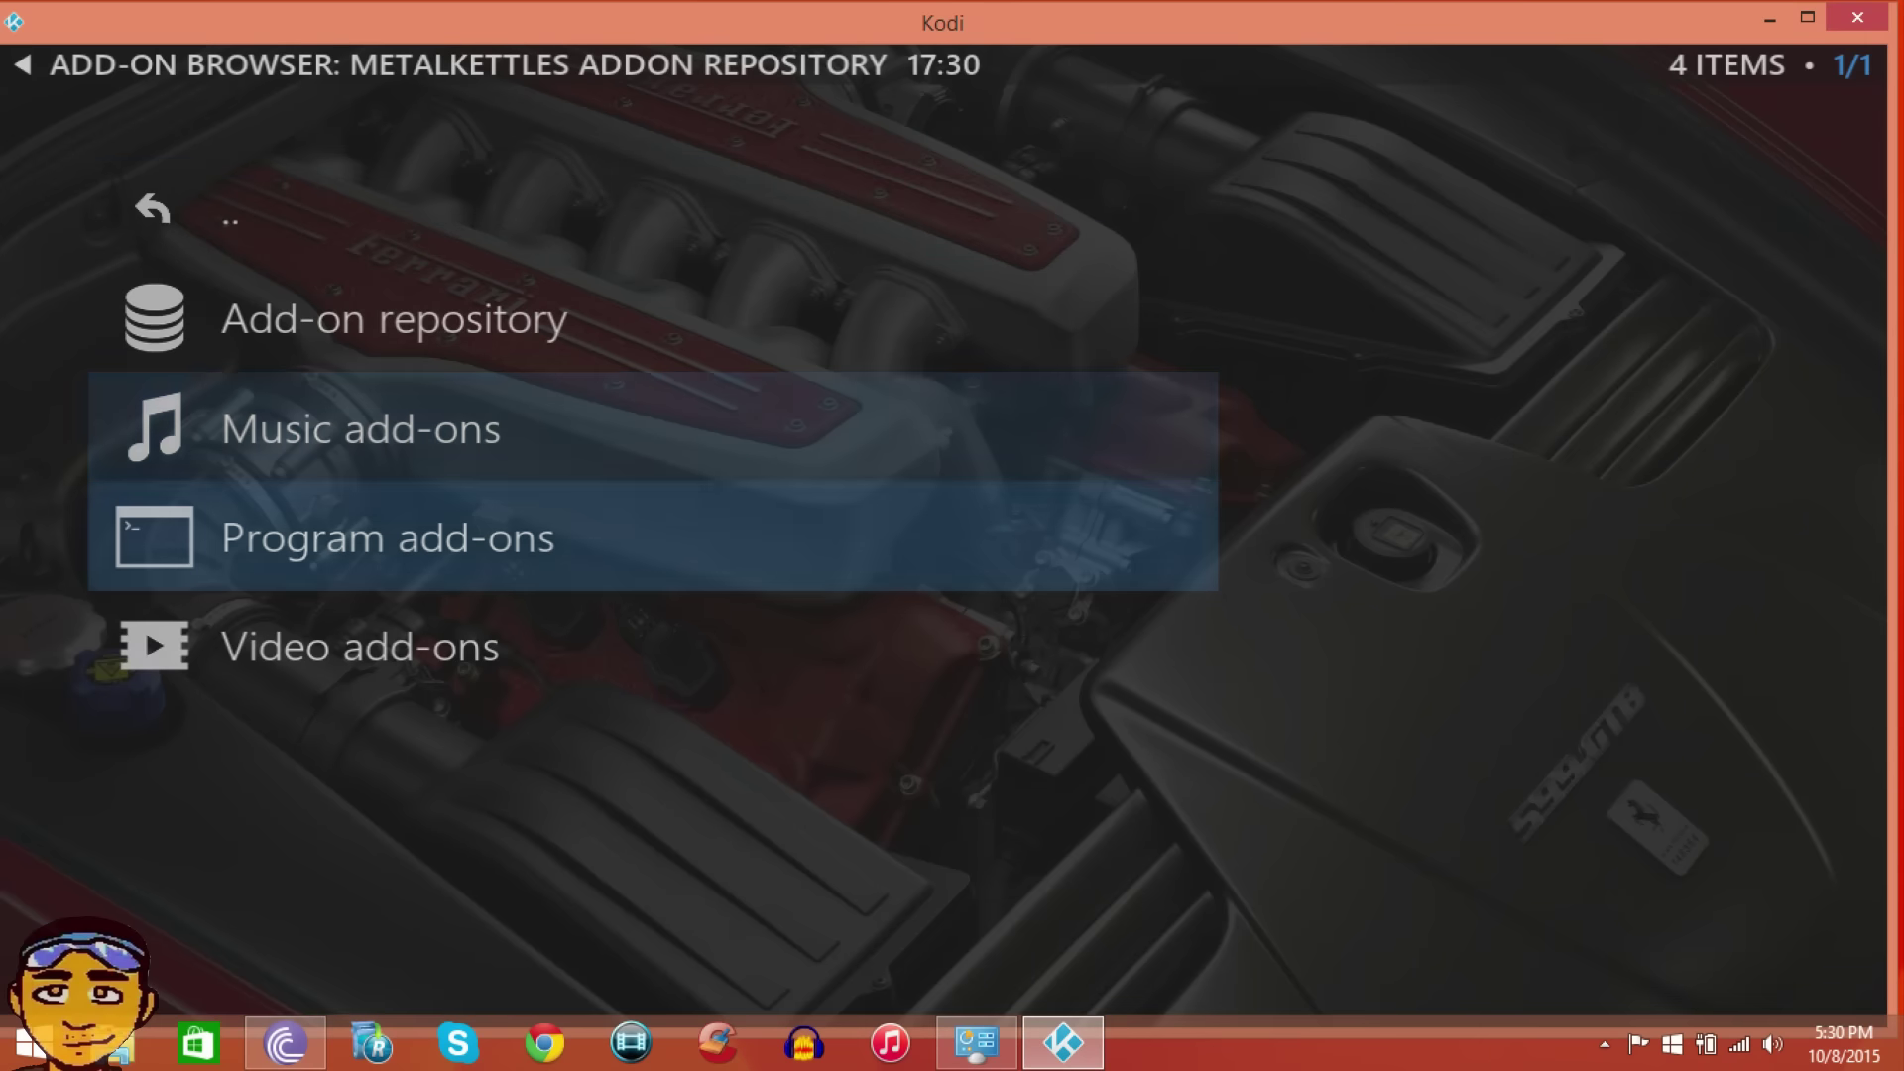
key(Return)
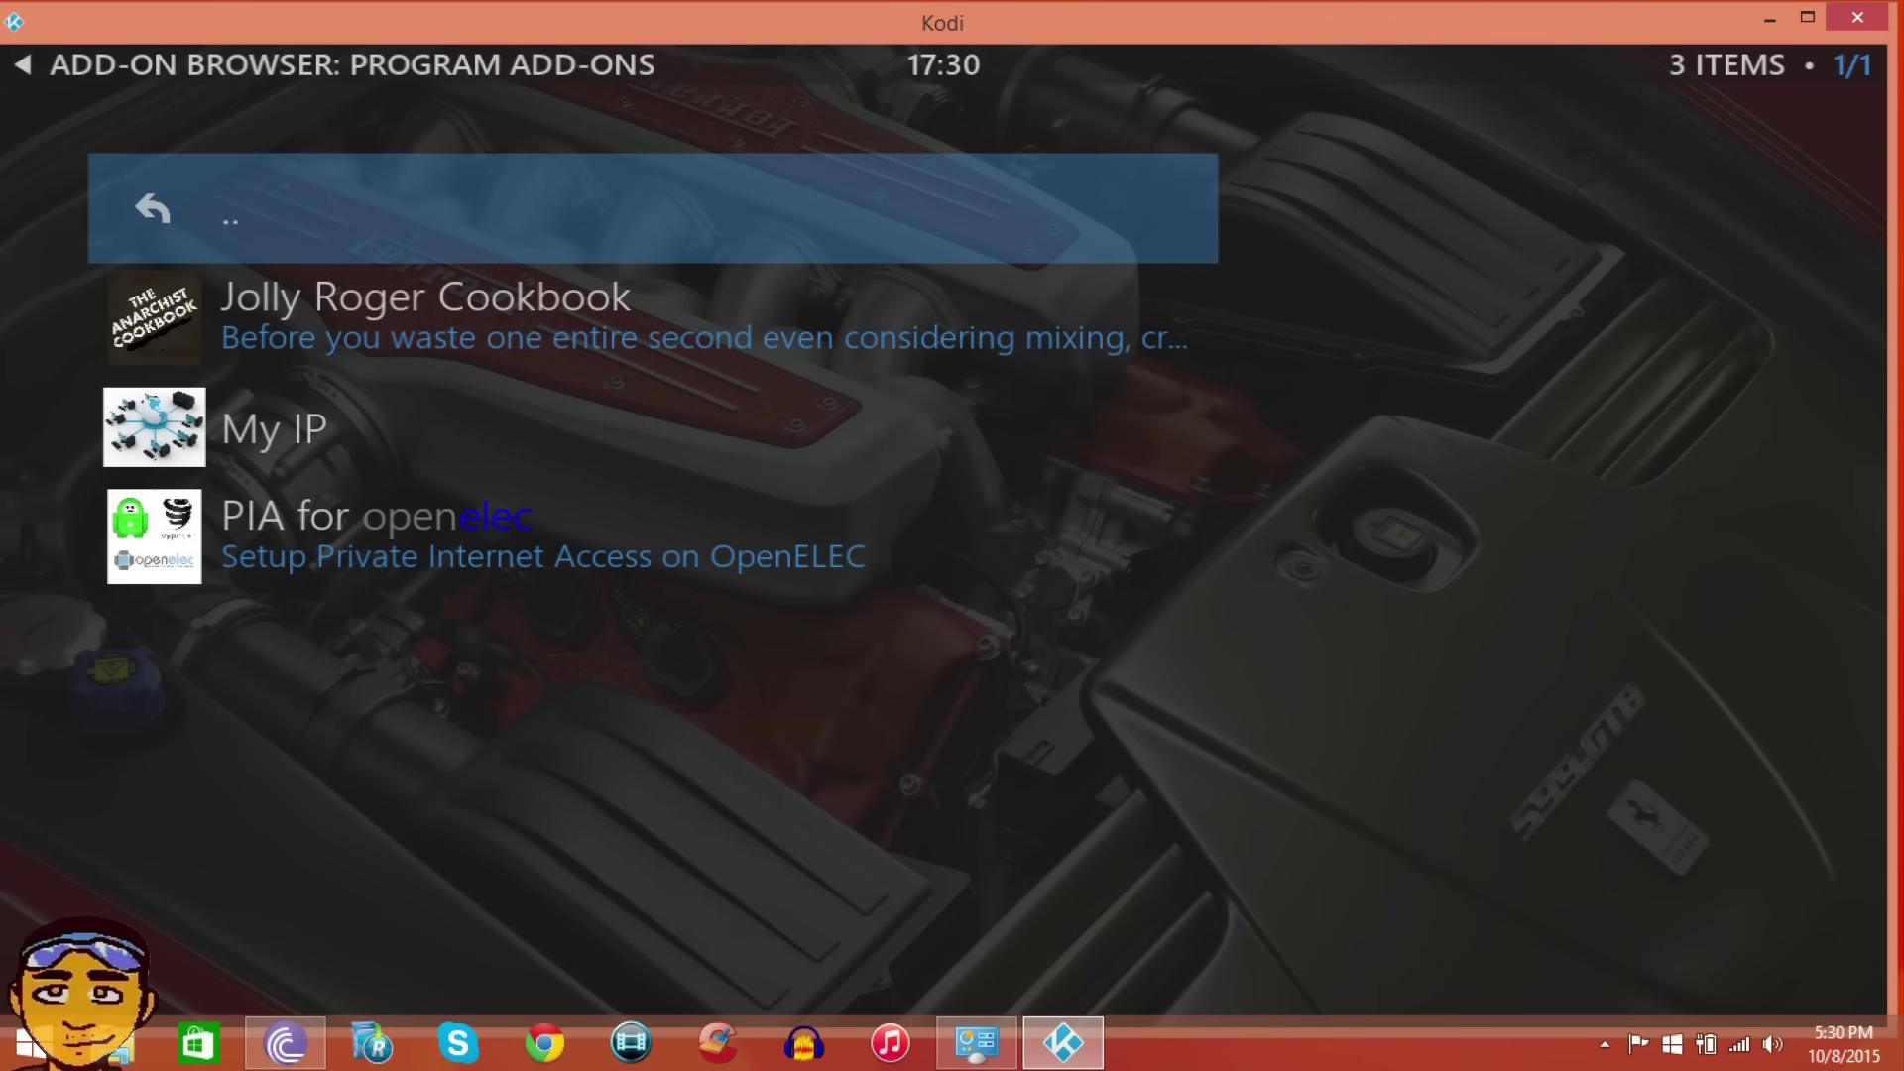
key(Return)
Open the video add-ons category of the MetalKettles repository and look through the add-ons it offers
key(Down)
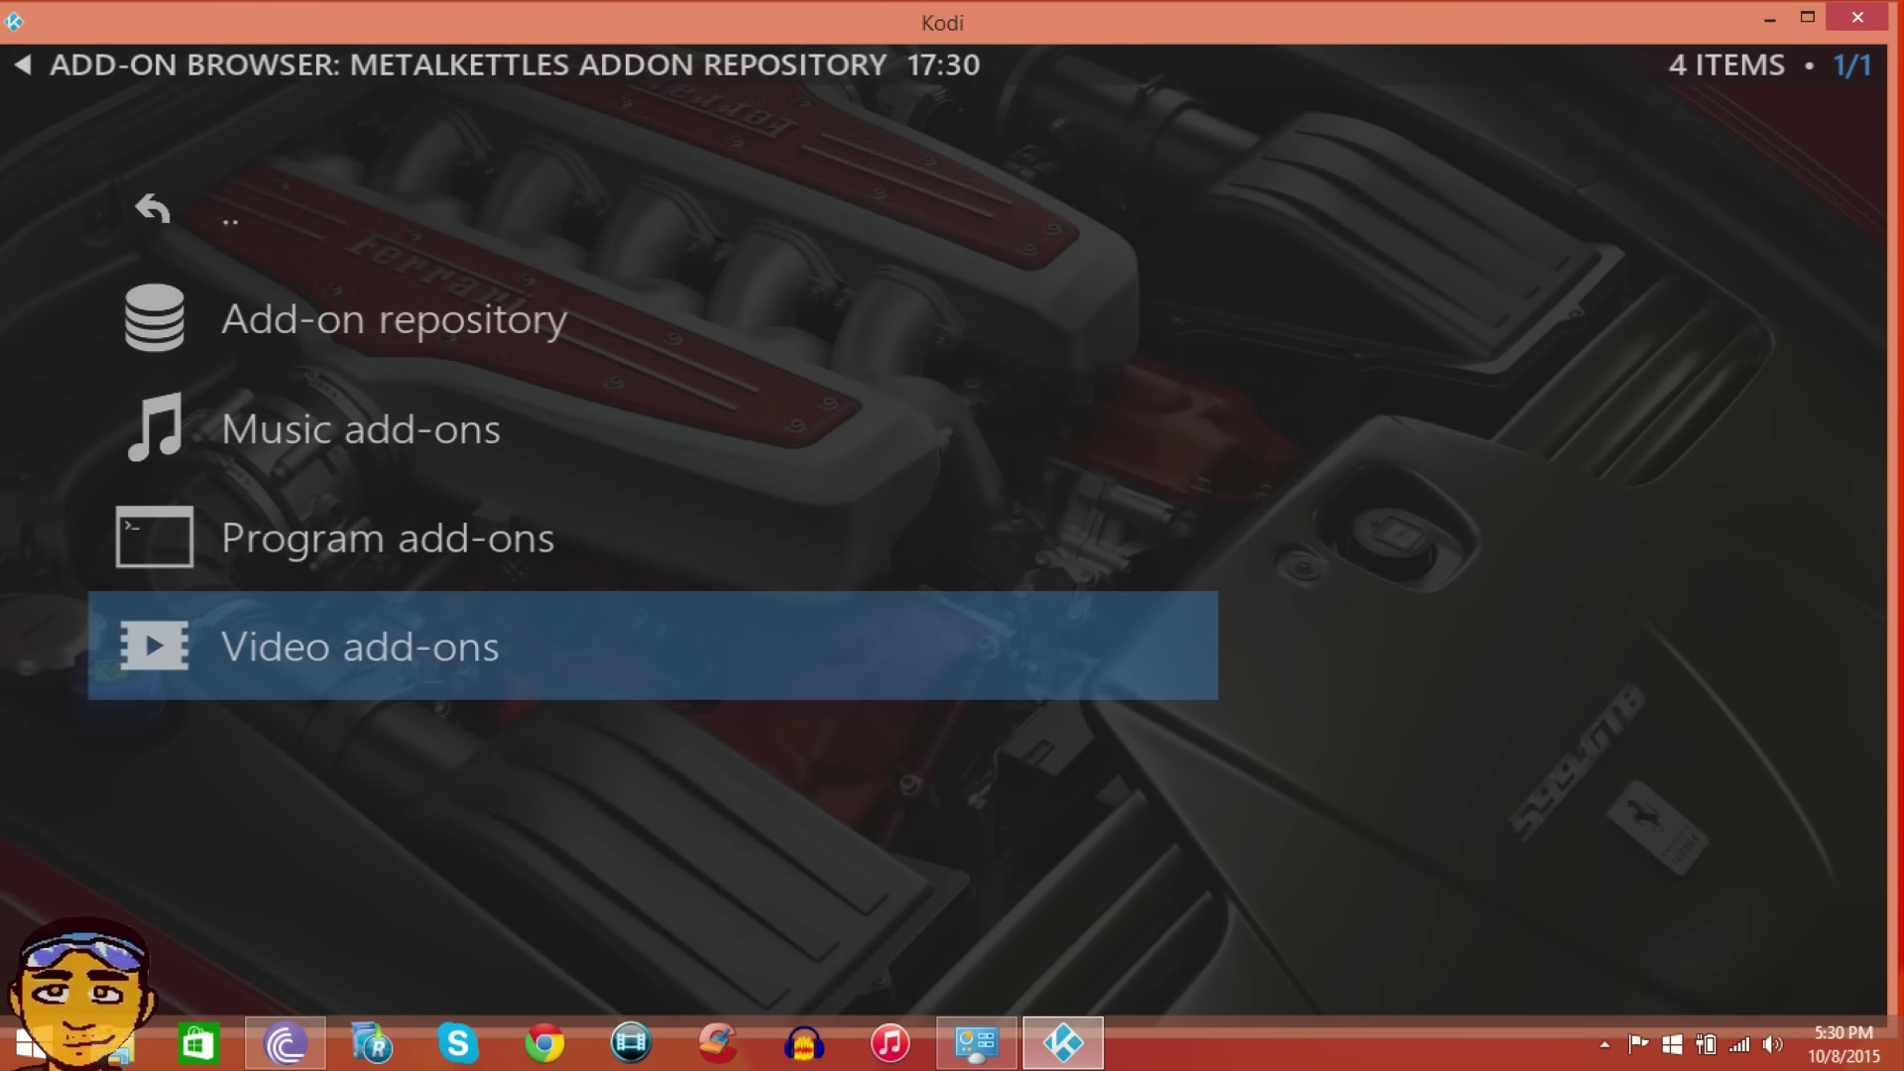
key(Return)
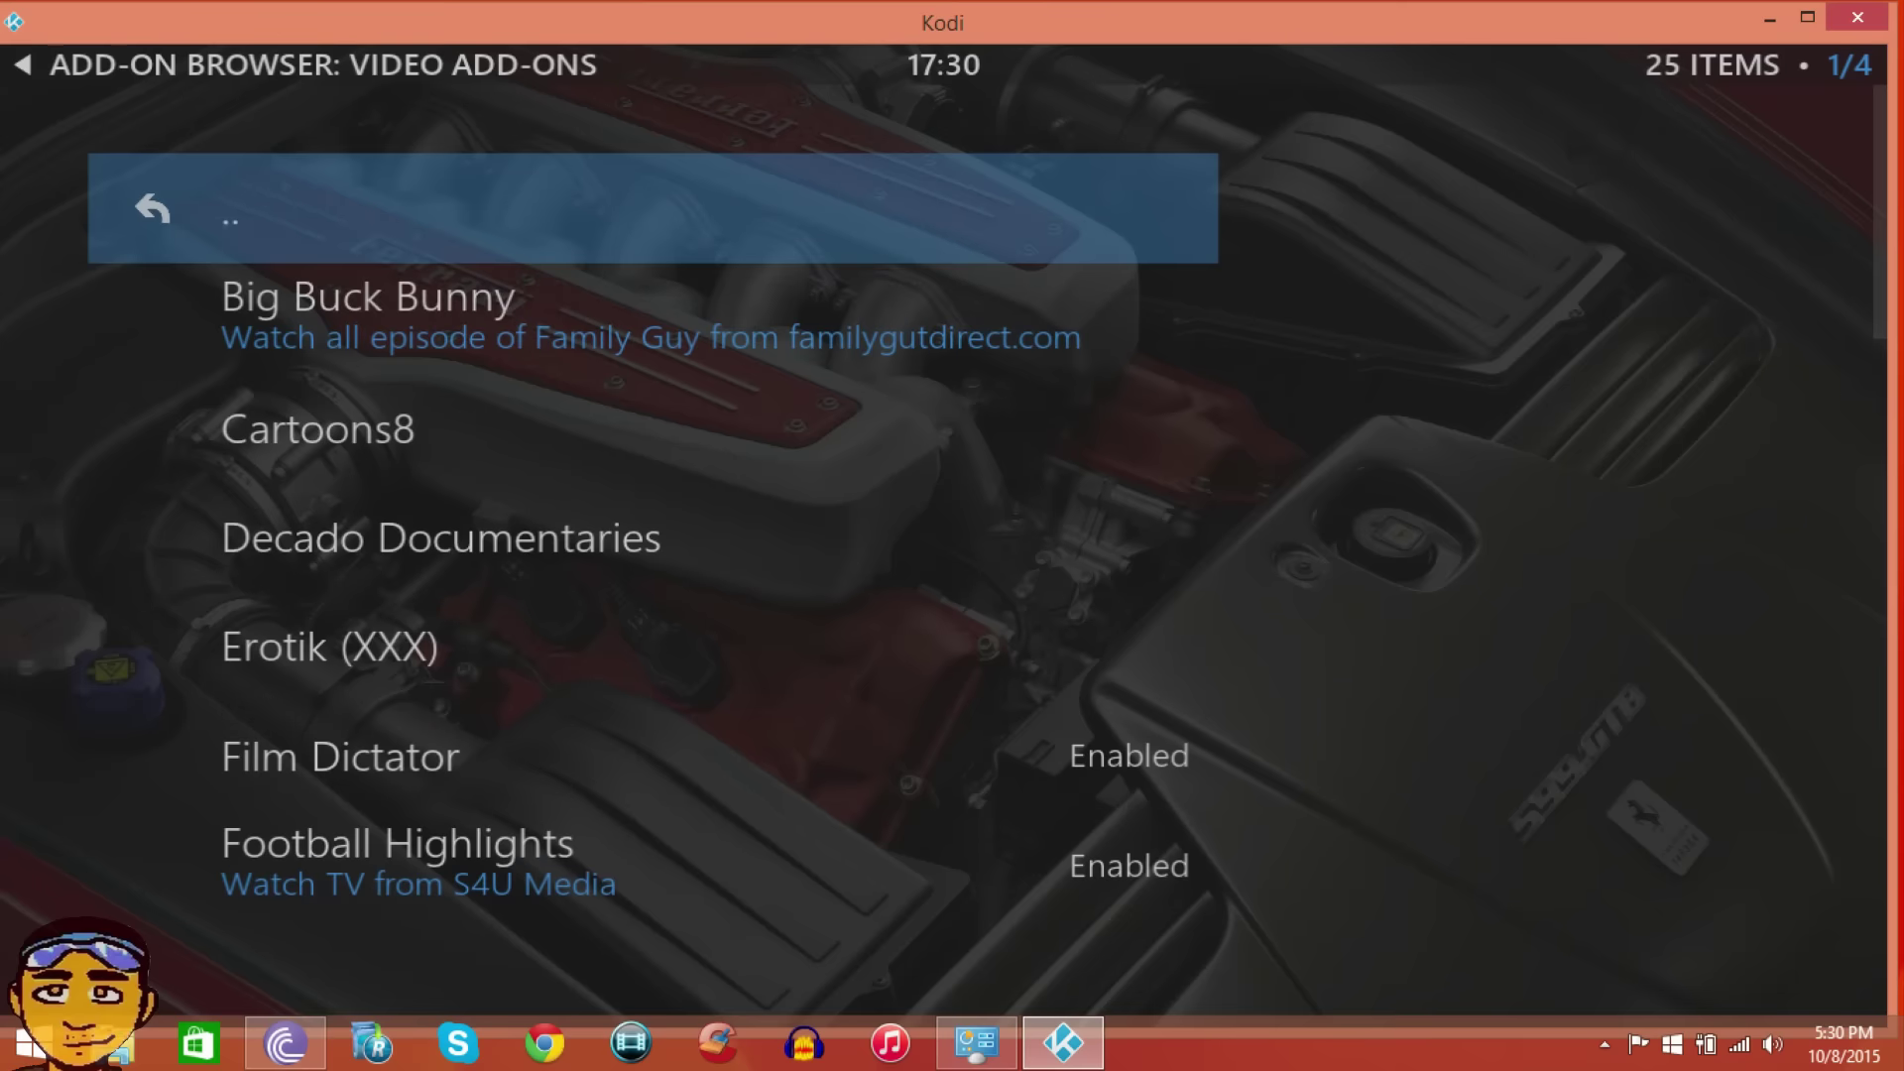
key(Down)
key(Down)
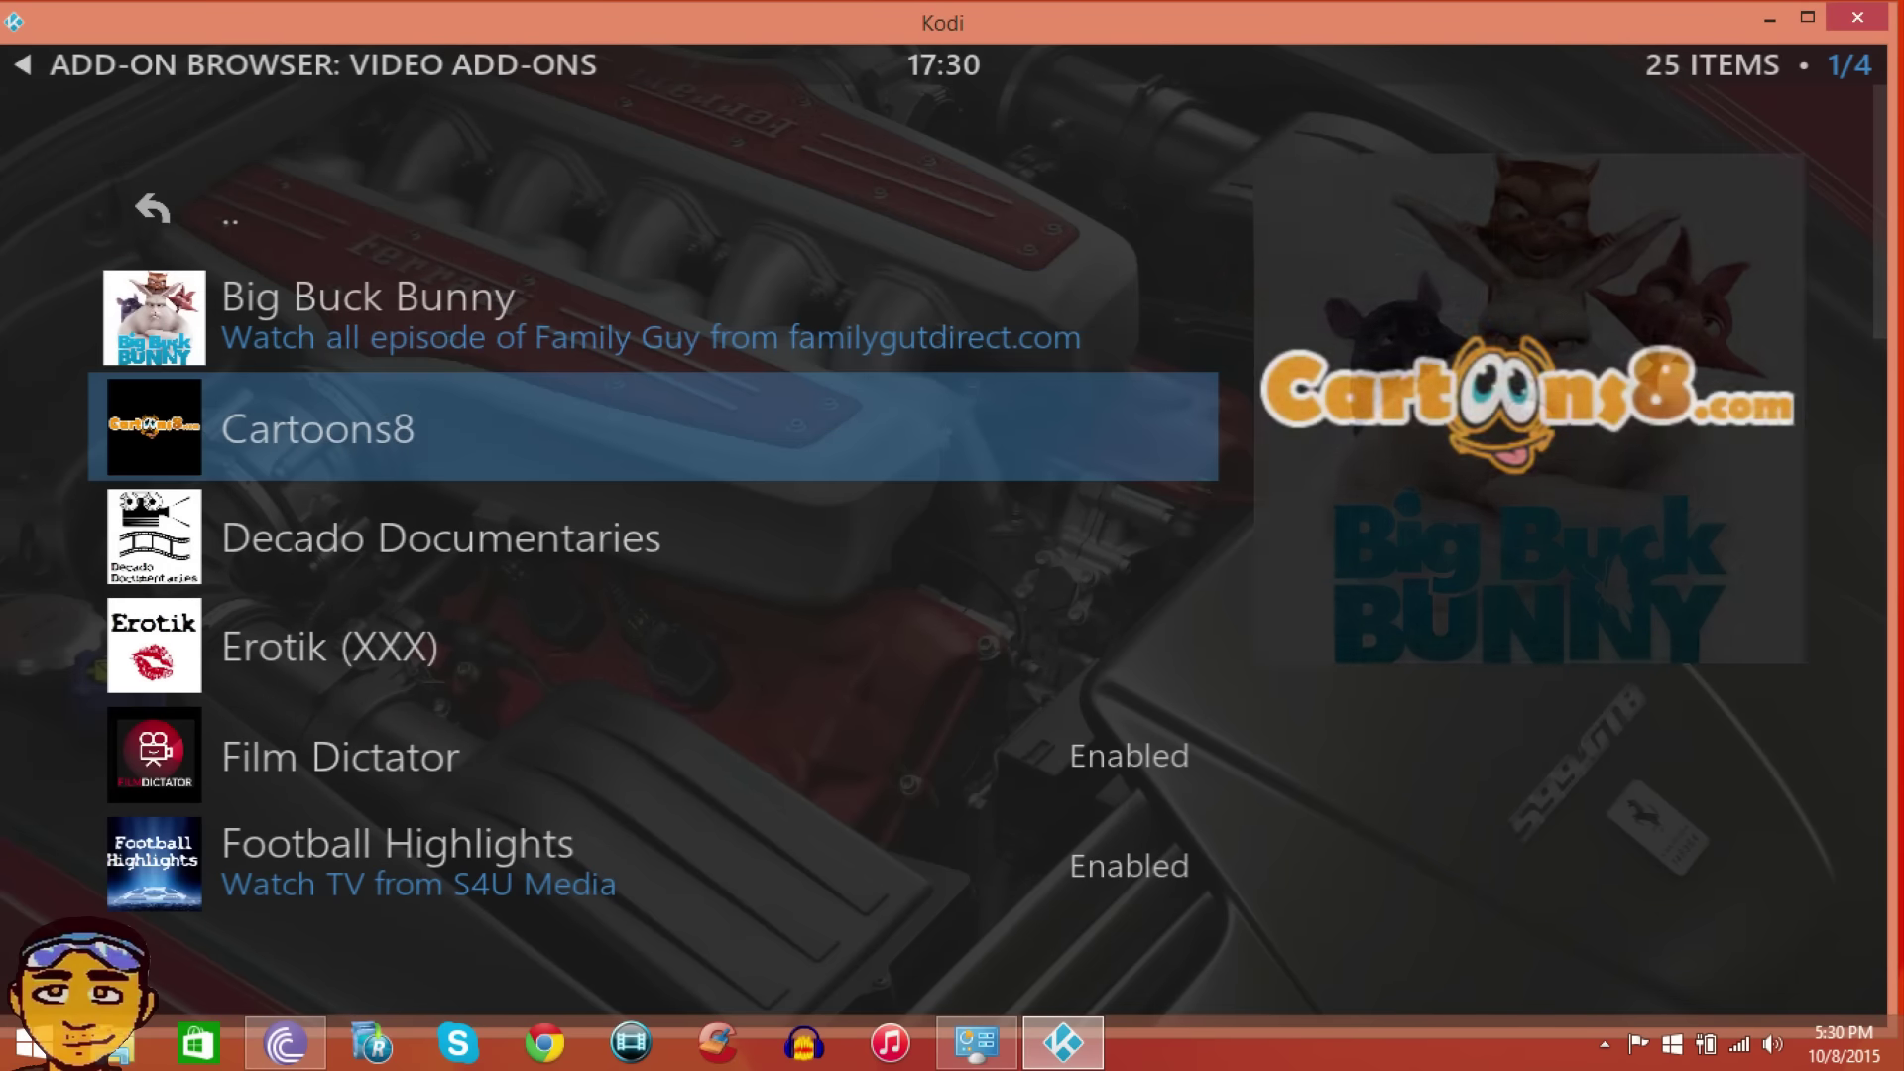
key(Down)
key(Up)
key(Down)
key(Down)
key(Down)
key(Down)
key(Down)
key(Down)
key(Down)
key(Down)
key(Down)
key(Down)
key(Down)
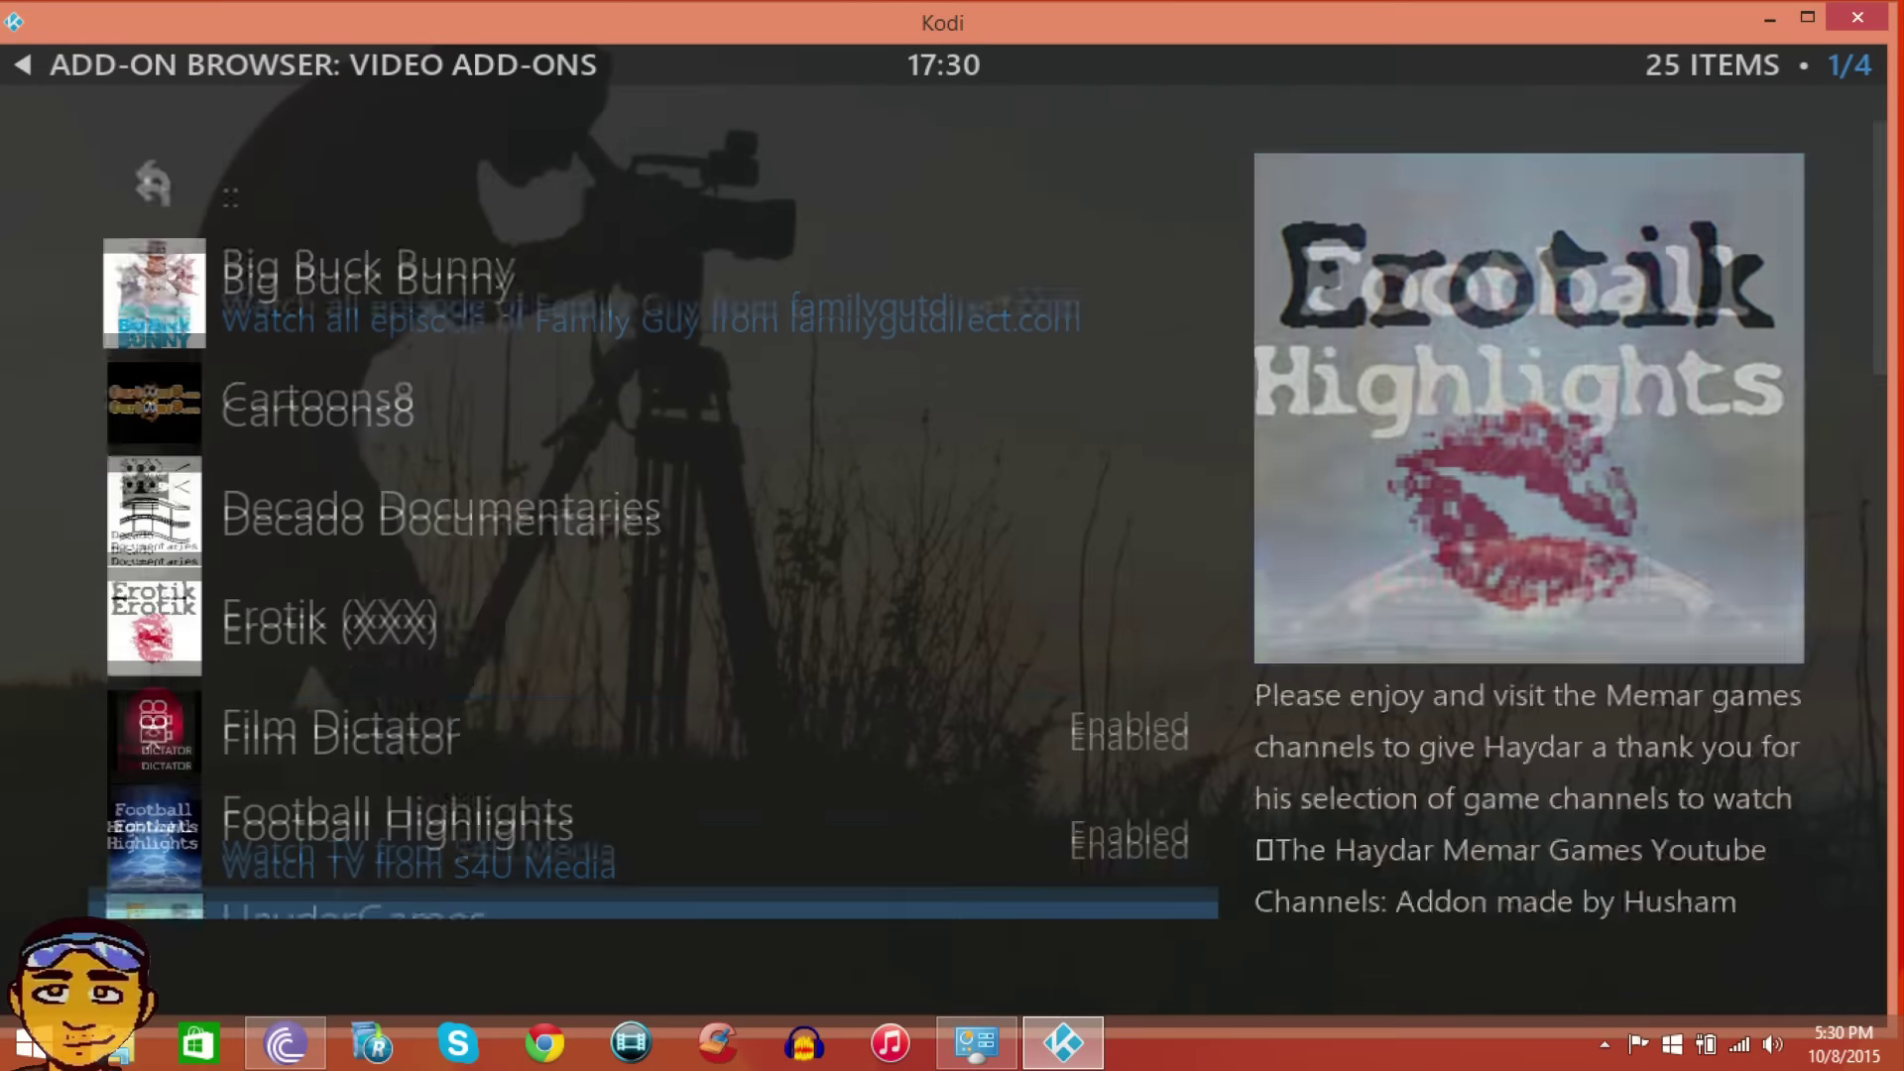
key(Down)
key(Down)
key(Down)
key(Down)
key(Down)
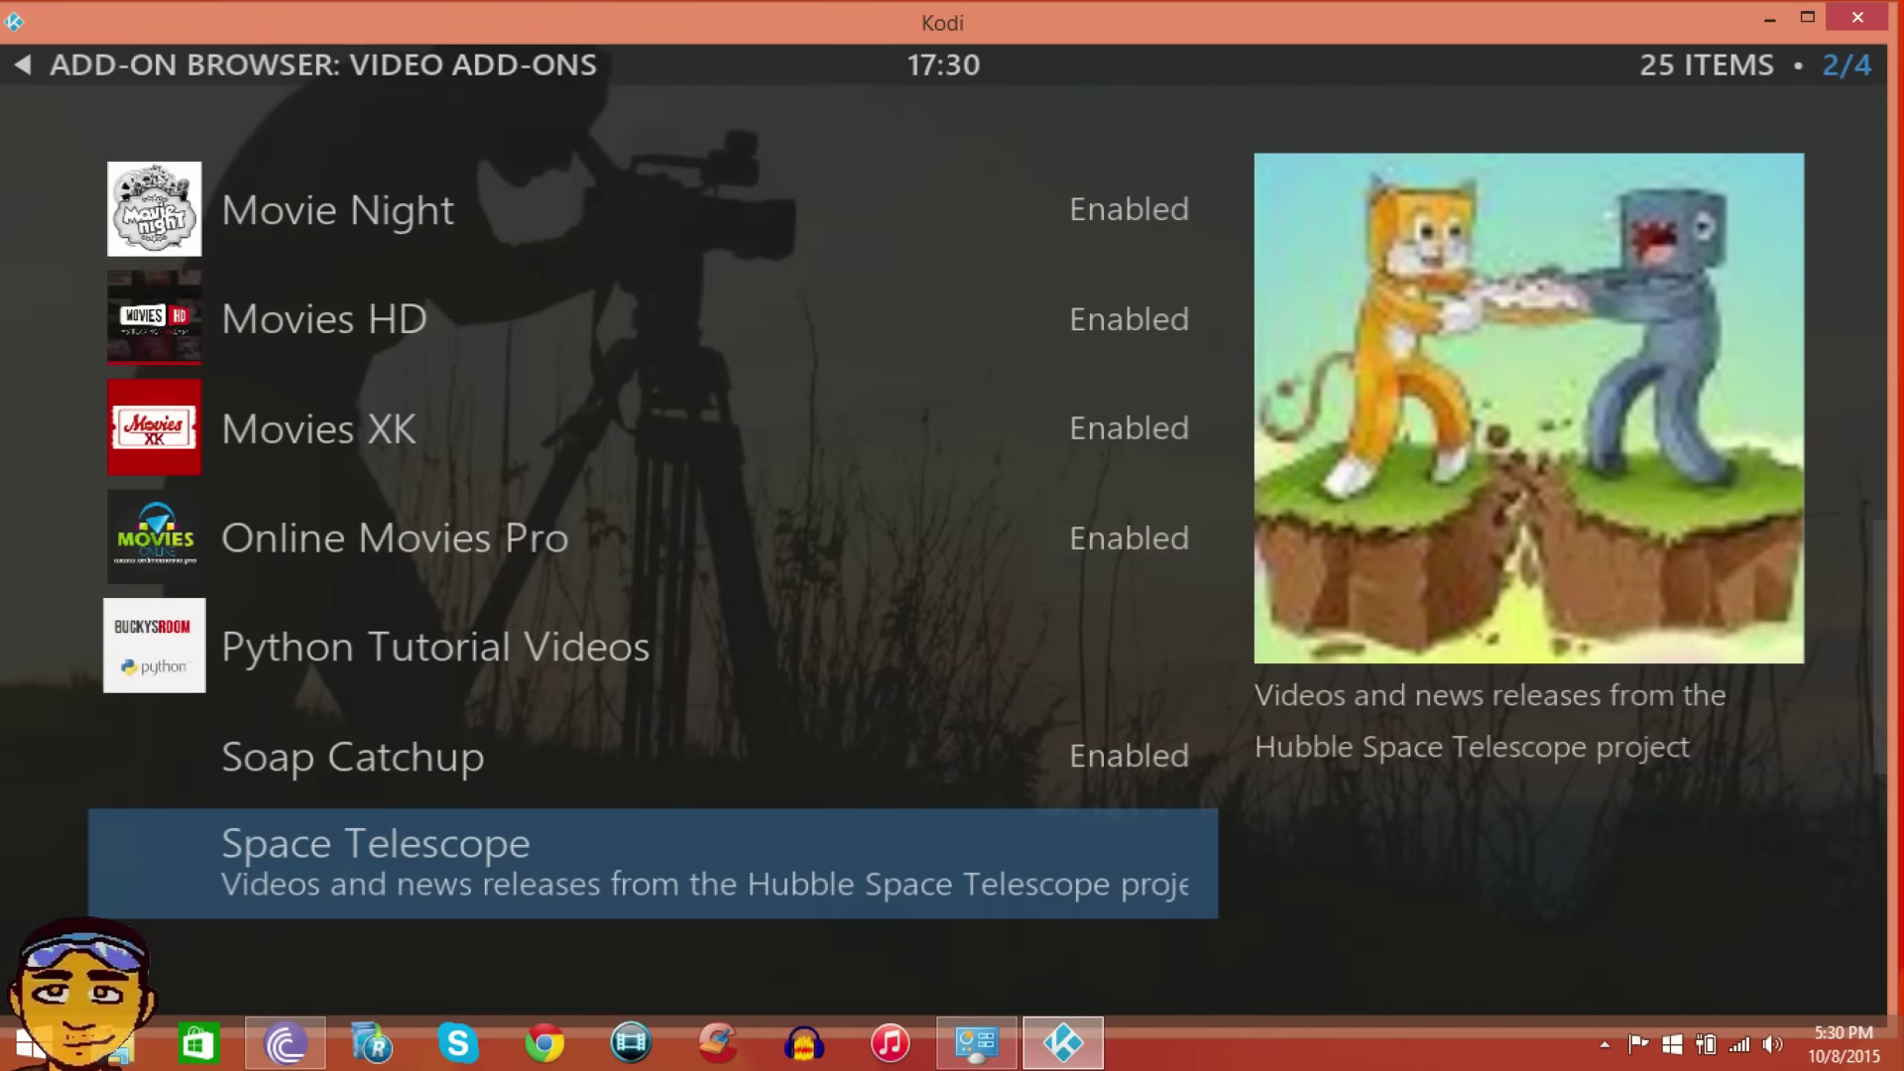
key(Down)
key(Down)
key(Down)
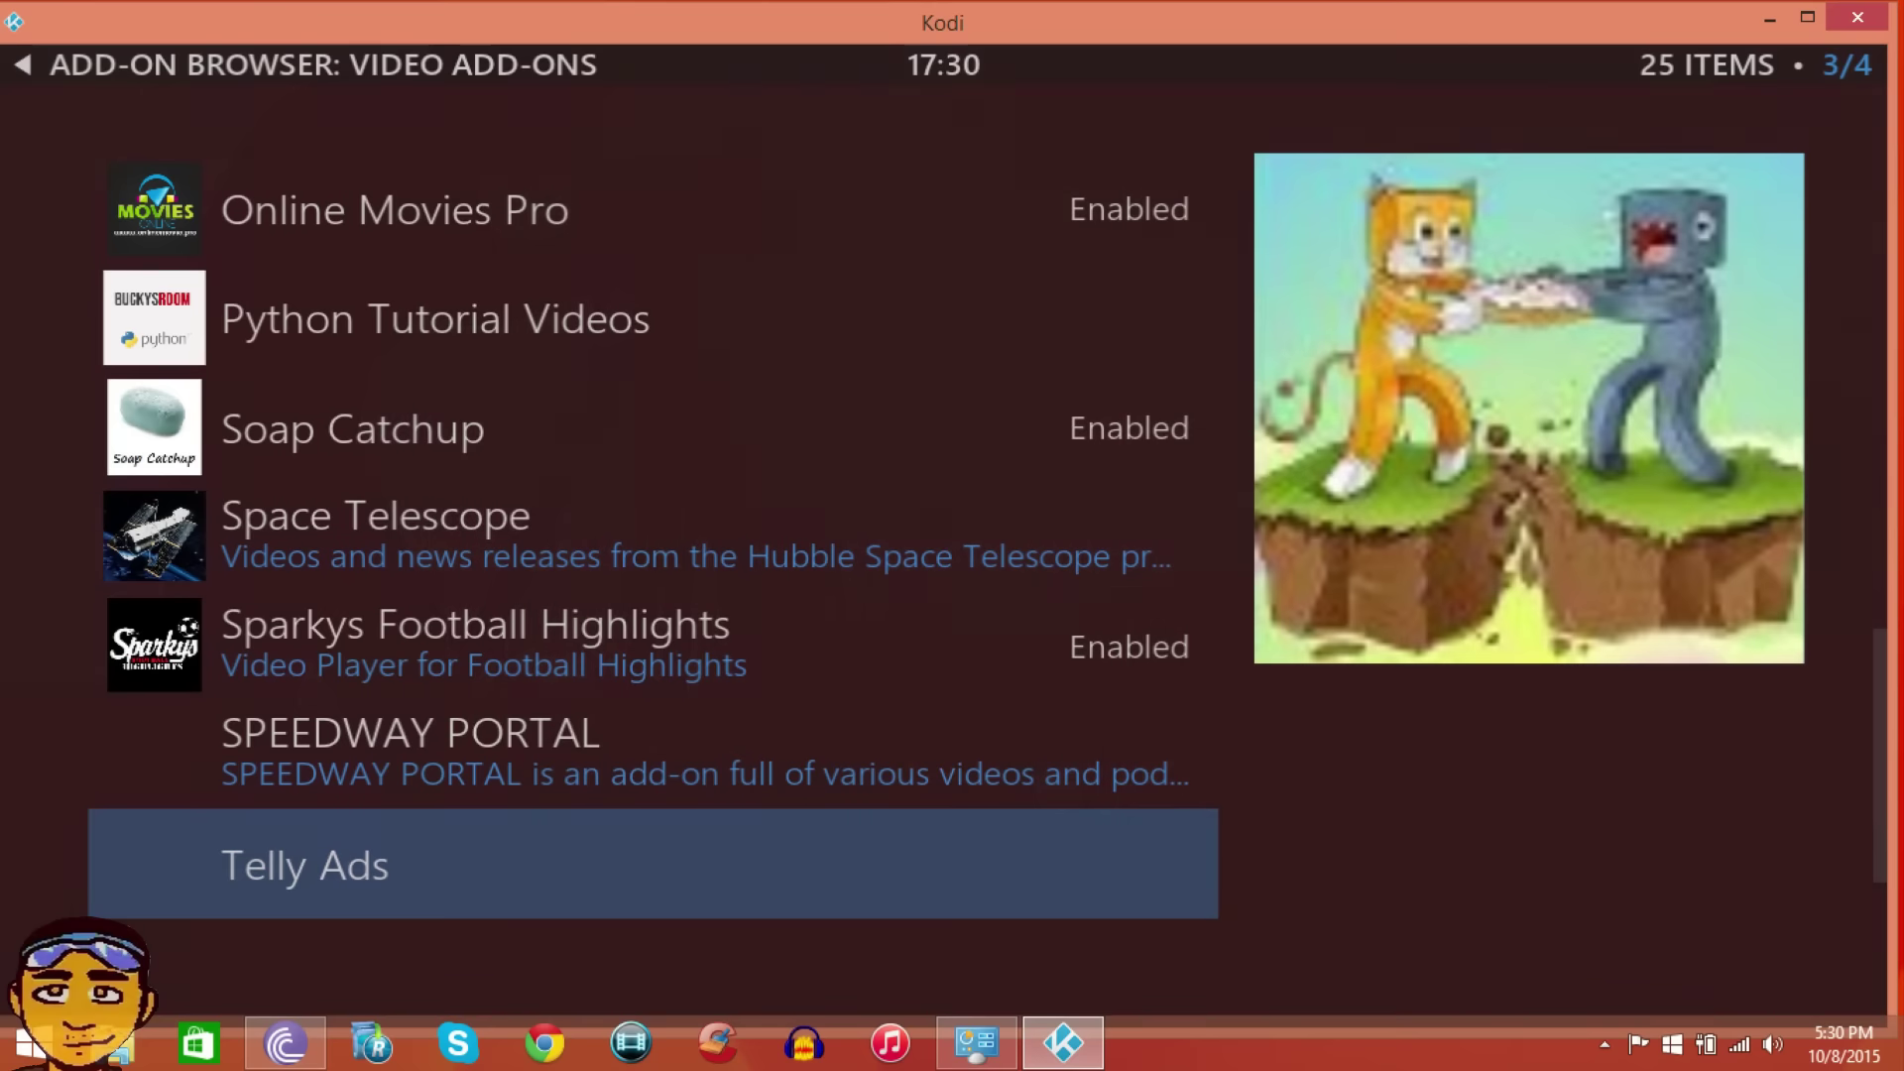
key(Down)
Leave the add-on browser for the home screen and move to the Programs section
key(Escape)
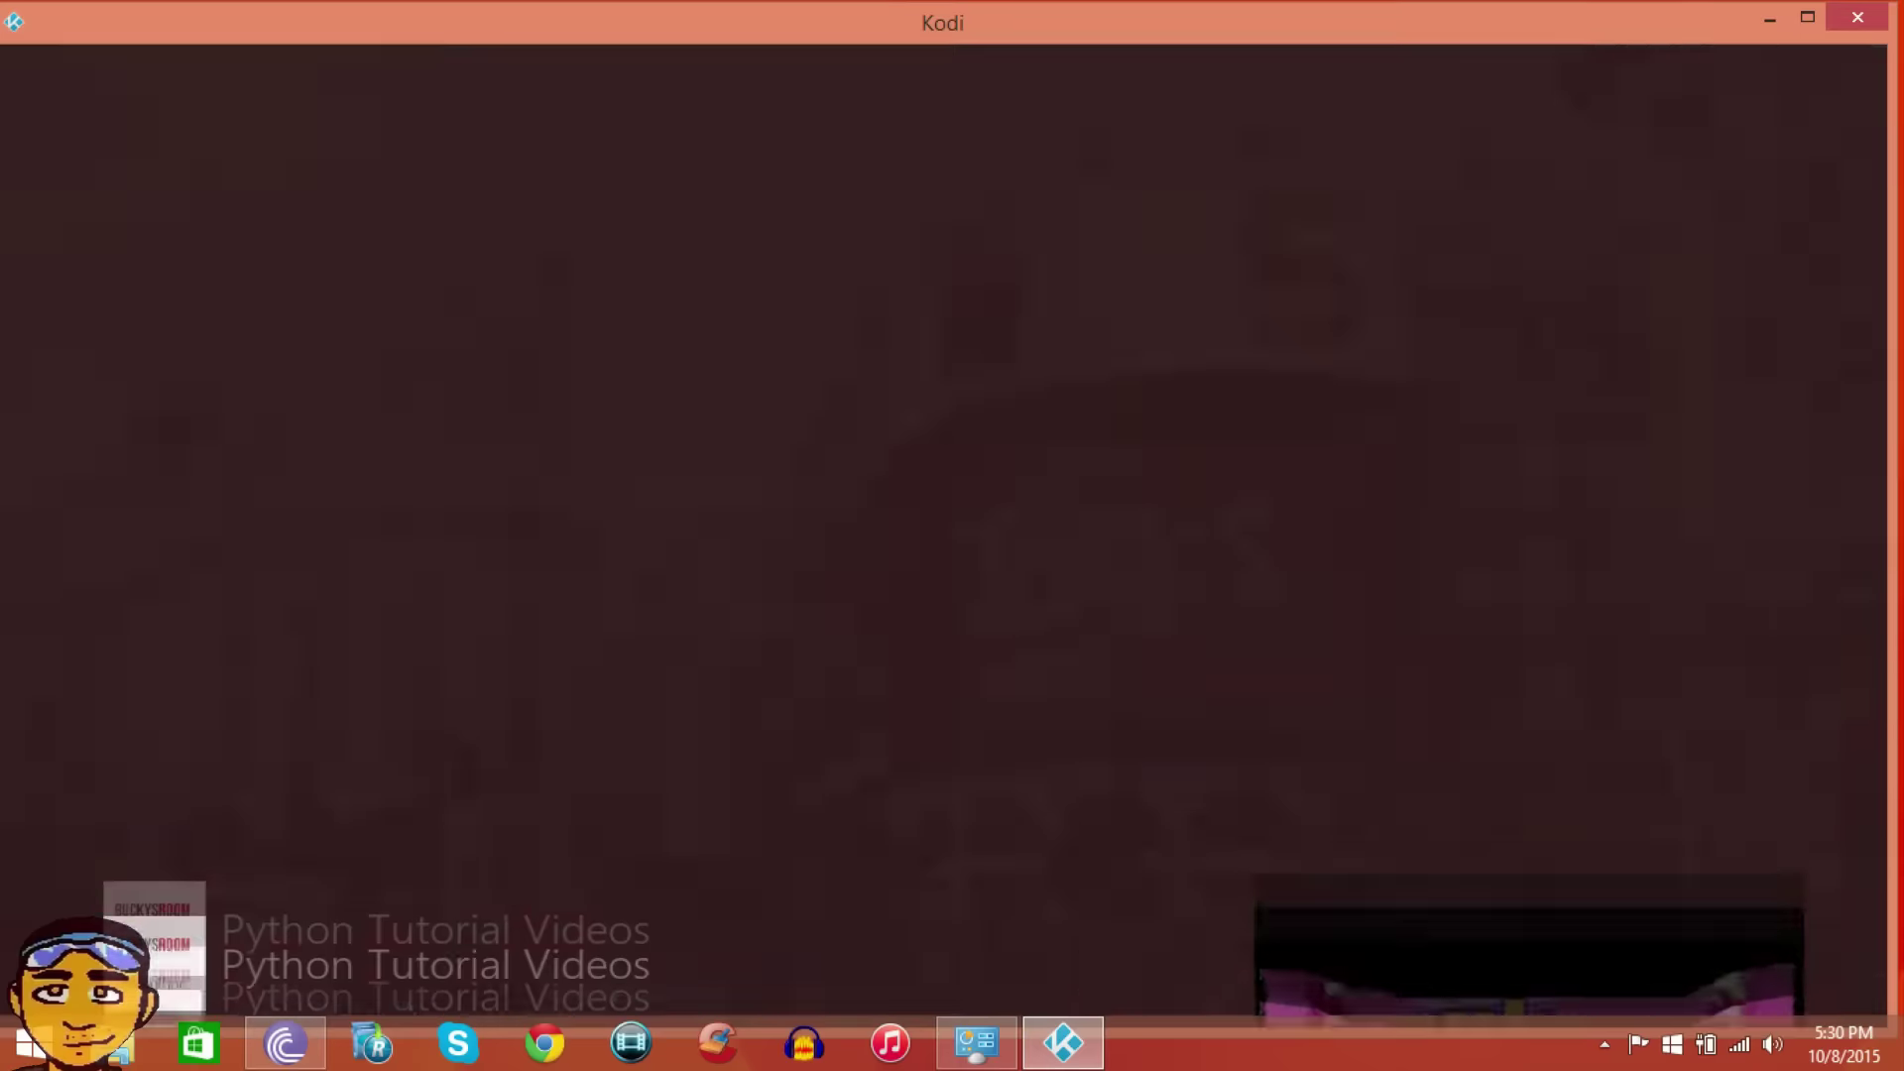
key(Escape)
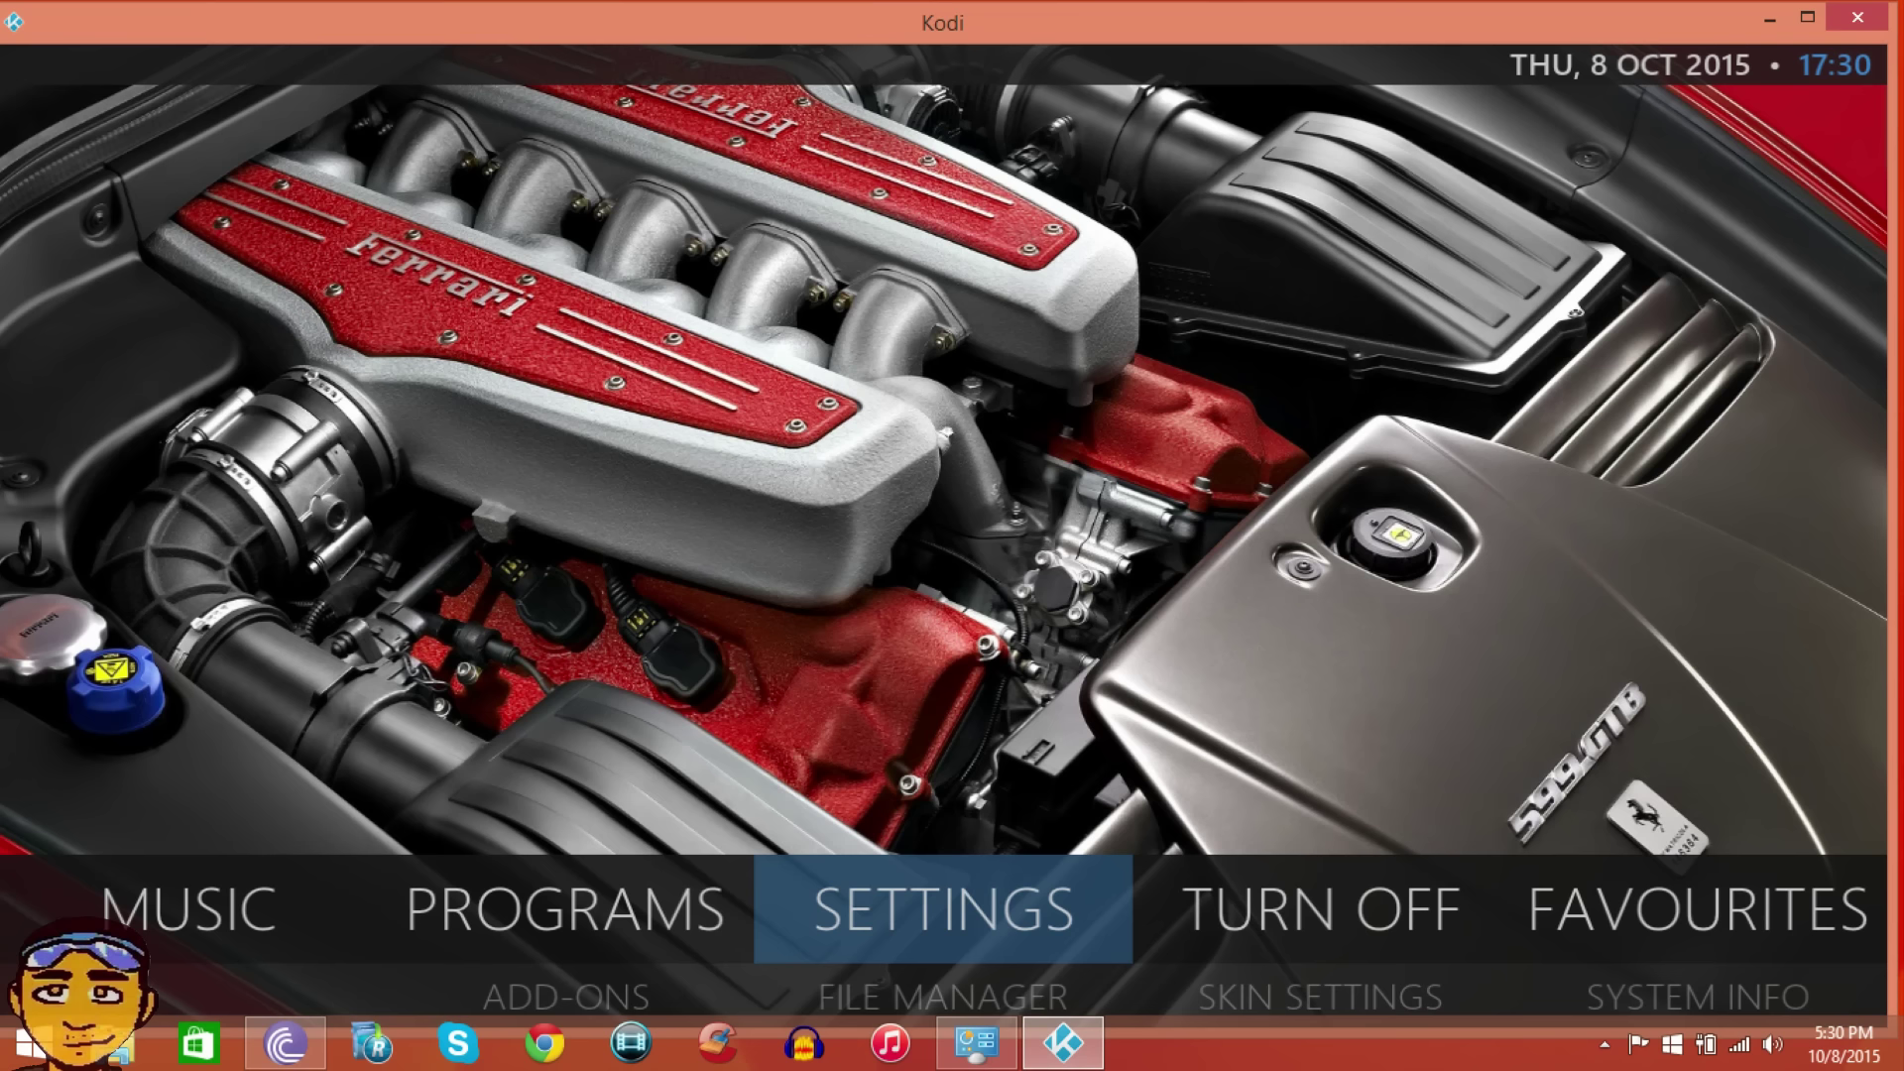
key(Left)
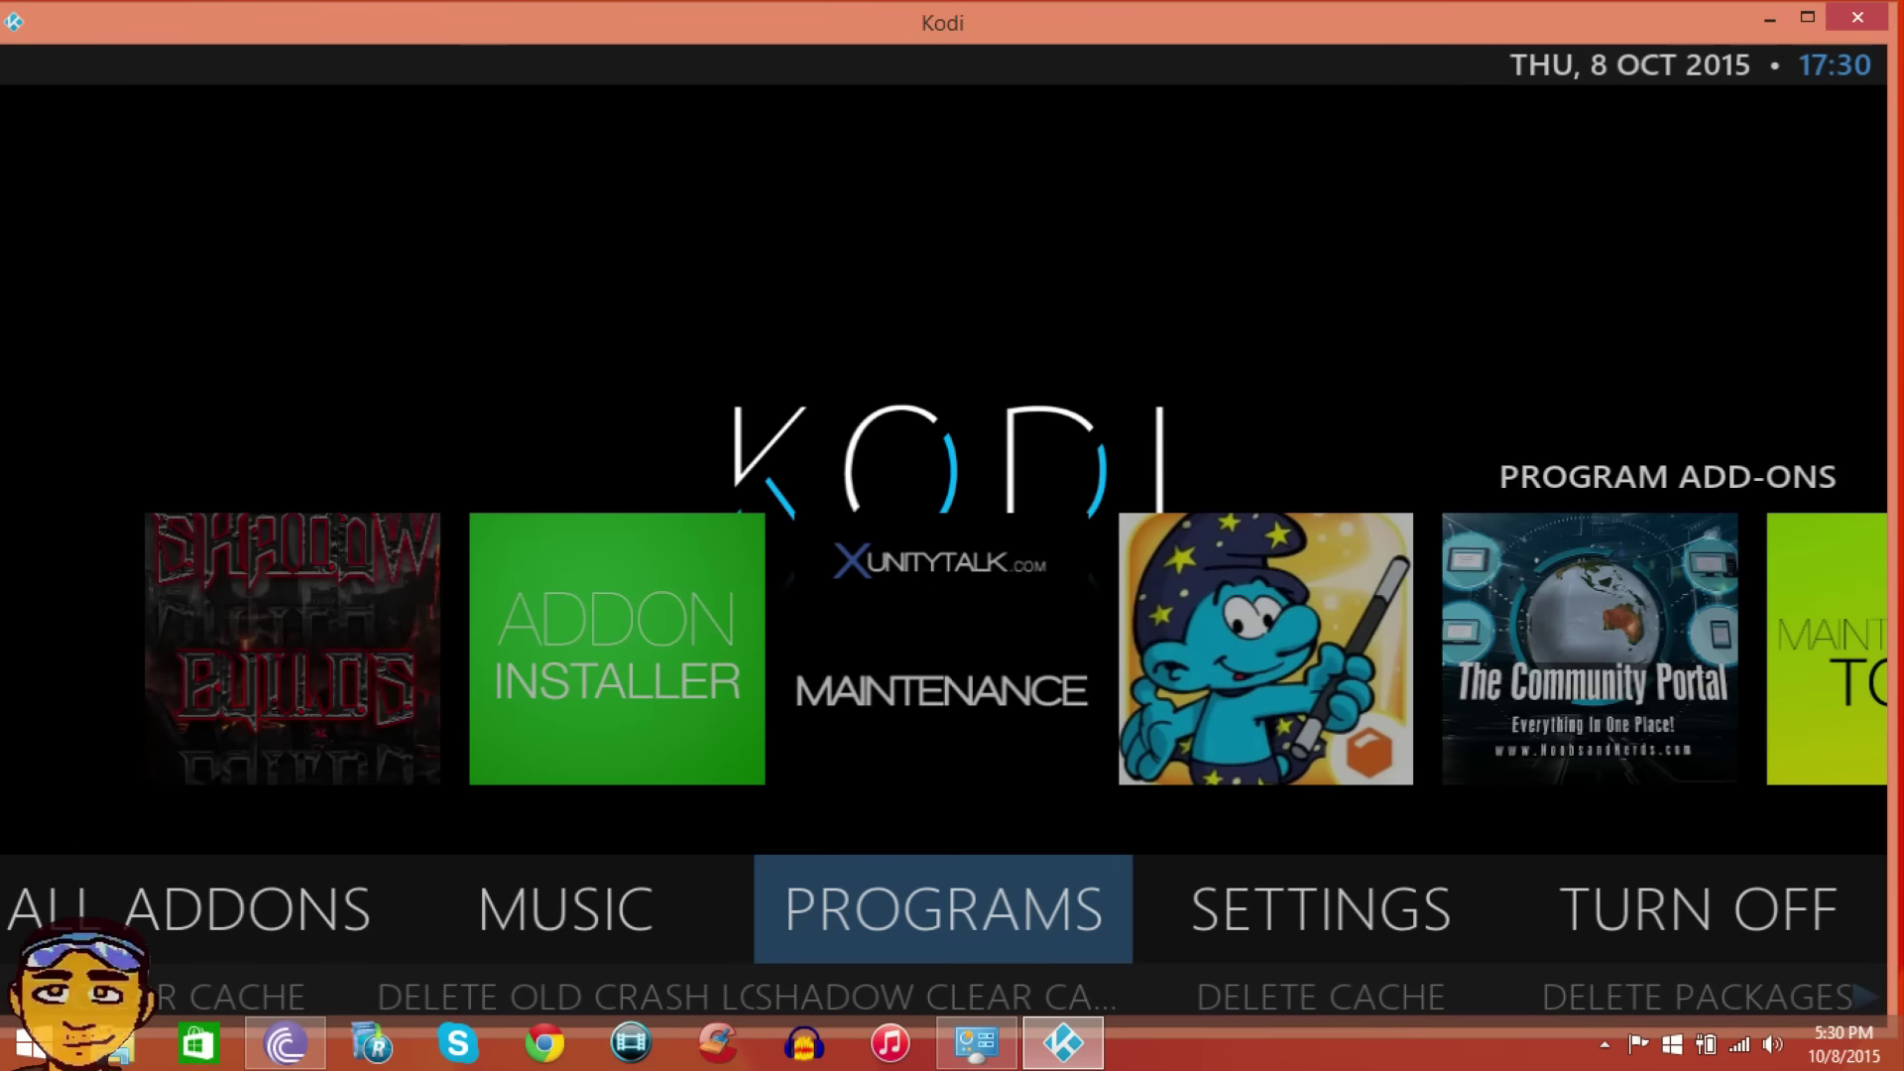